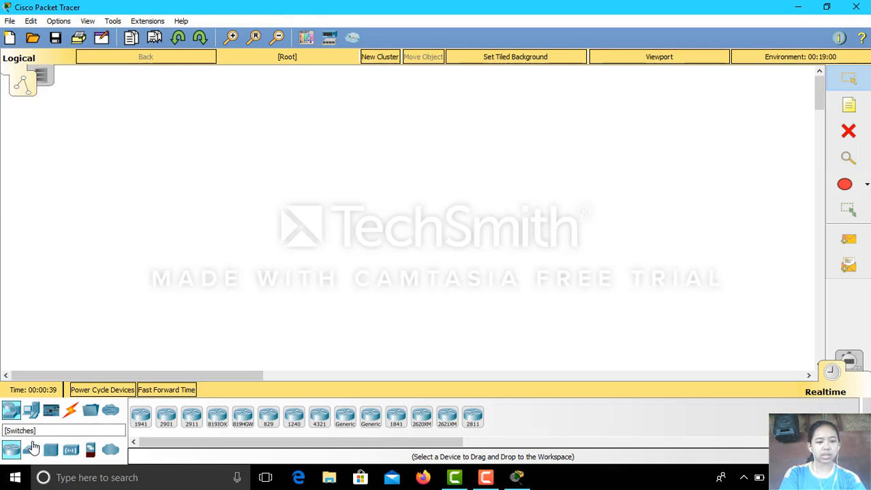
Place three 2960 switches: Switch0 on the left, Switch1 in the centre, Switch2 on the right.
click(31, 449)
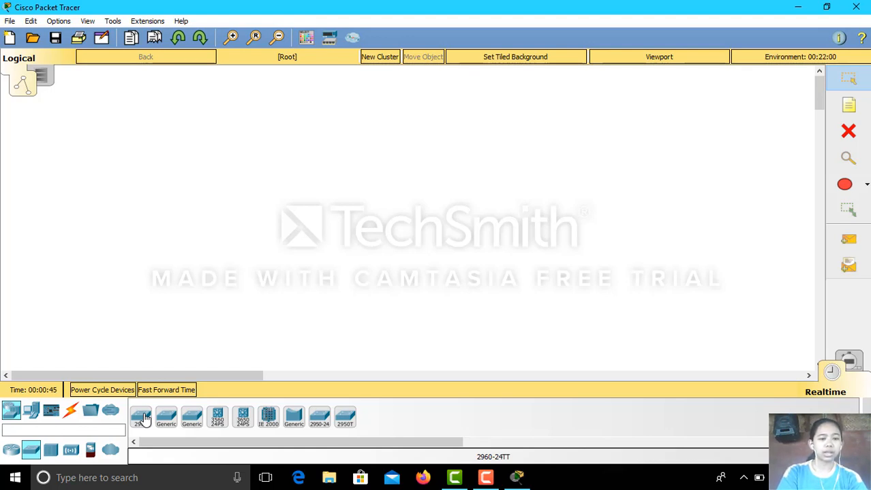
click(141, 417)
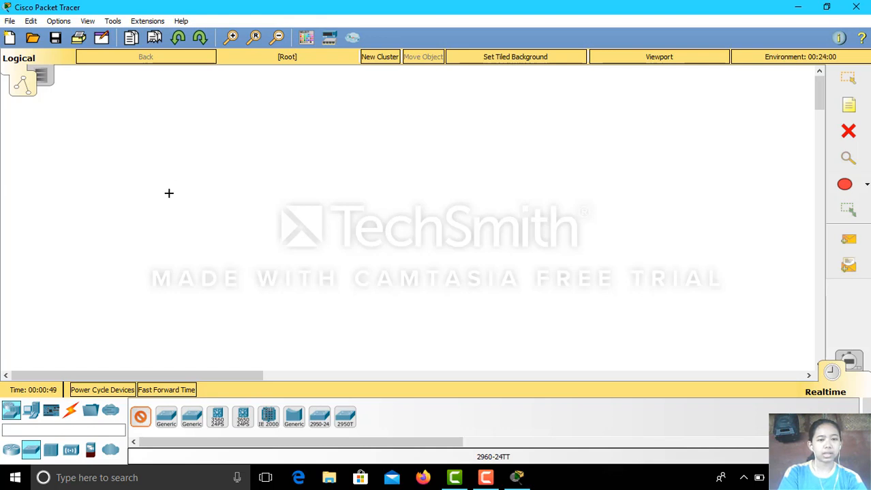
click(169, 194)
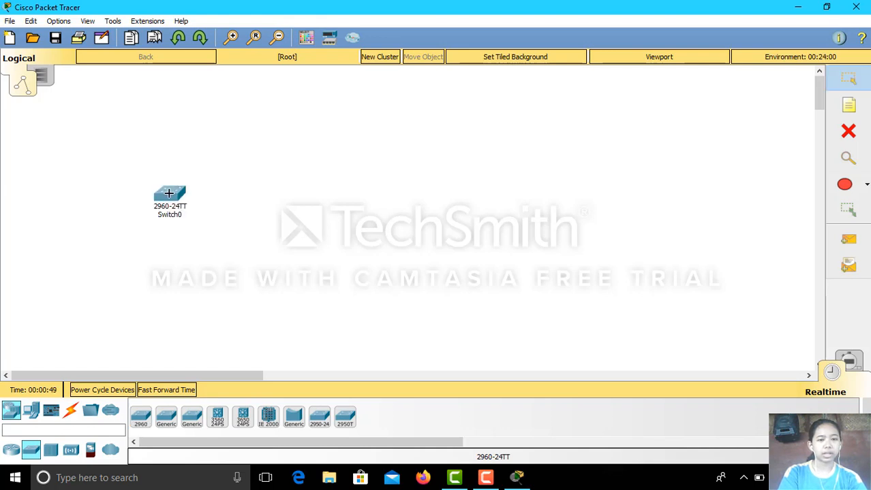
click(140, 418)
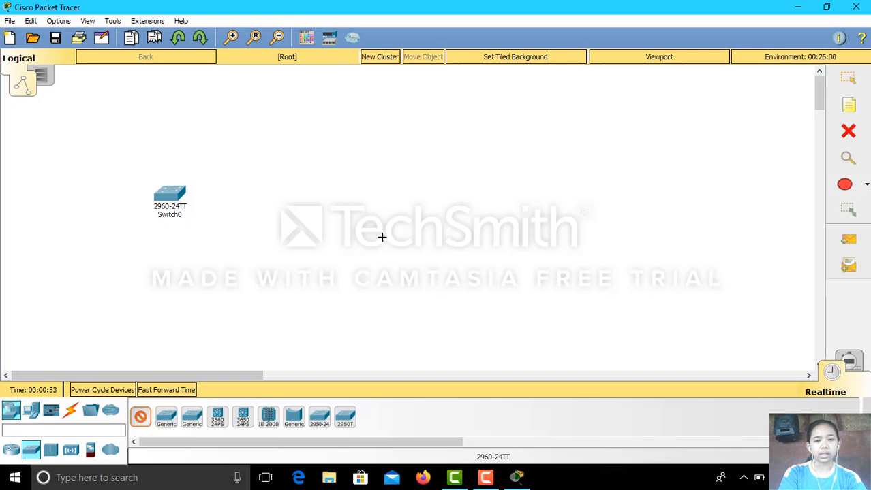
click(405, 237)
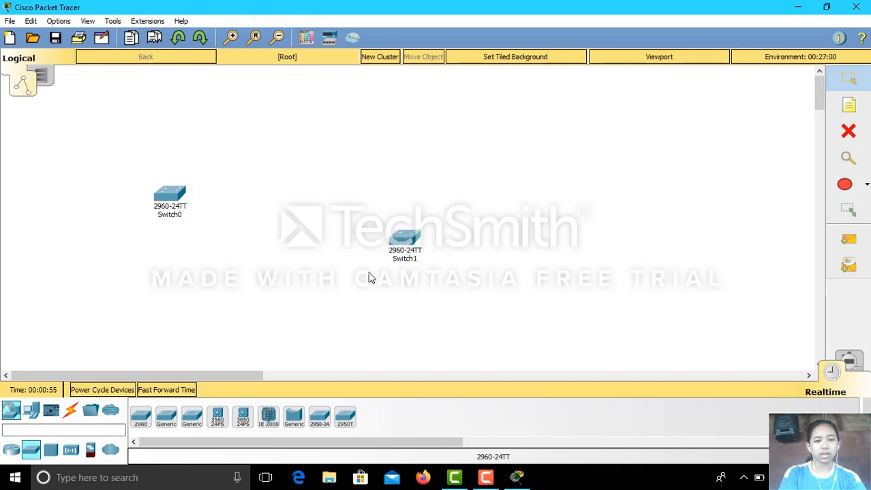
click(140, 418)
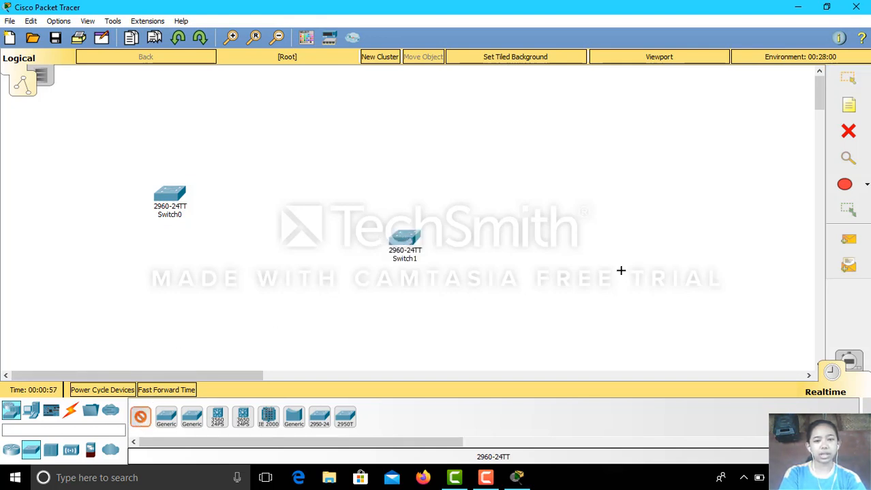
click(642, 202)
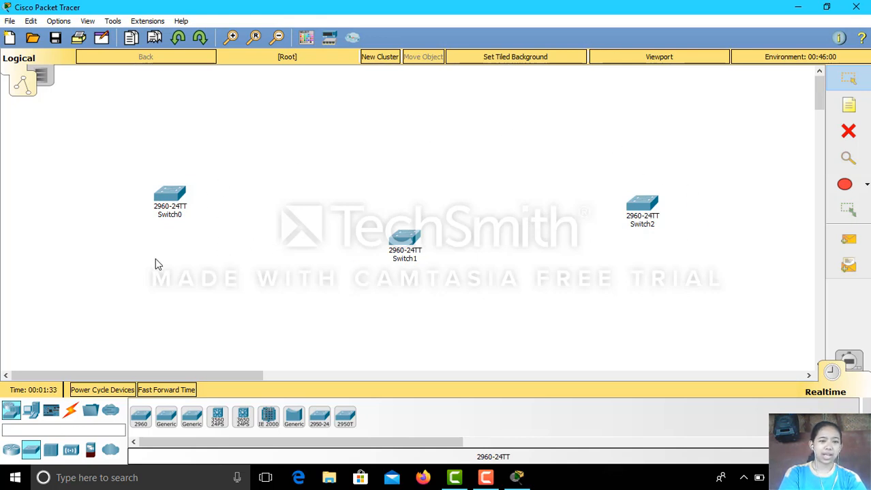
Place generic PCs PC0 through PC4, curving down from the far left into a row.
click(30, 414)
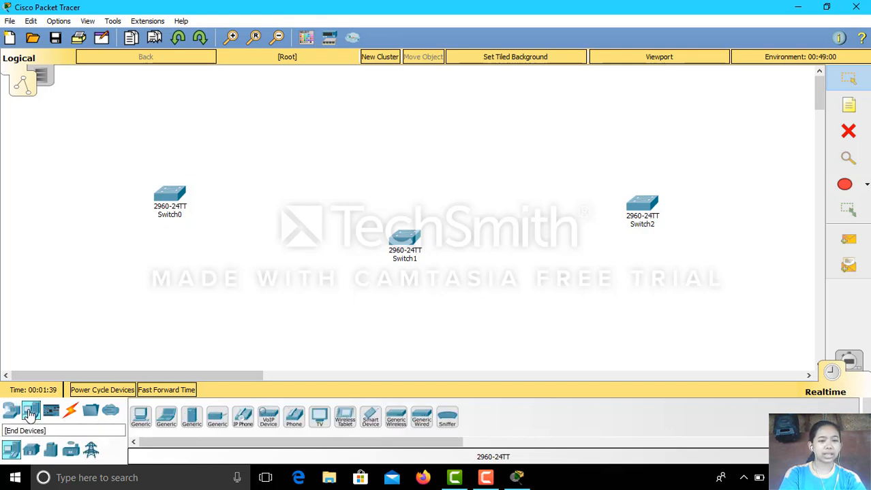
click(140, 417)
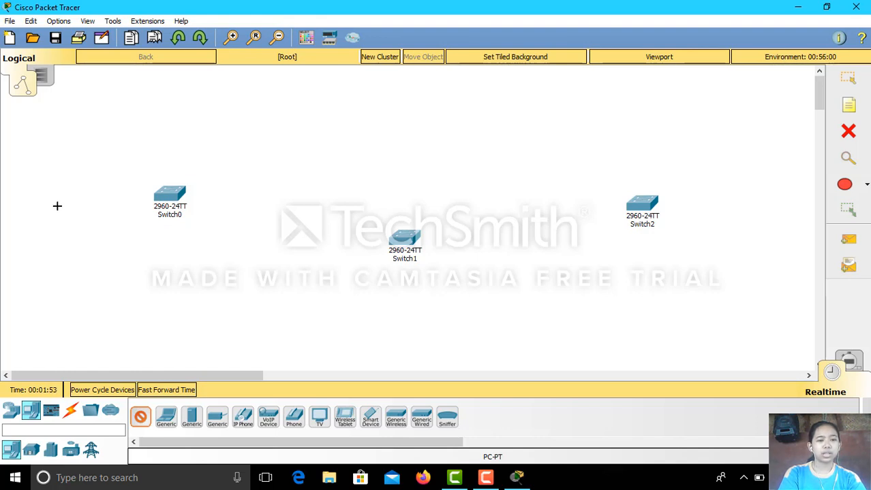
click(56, 212)
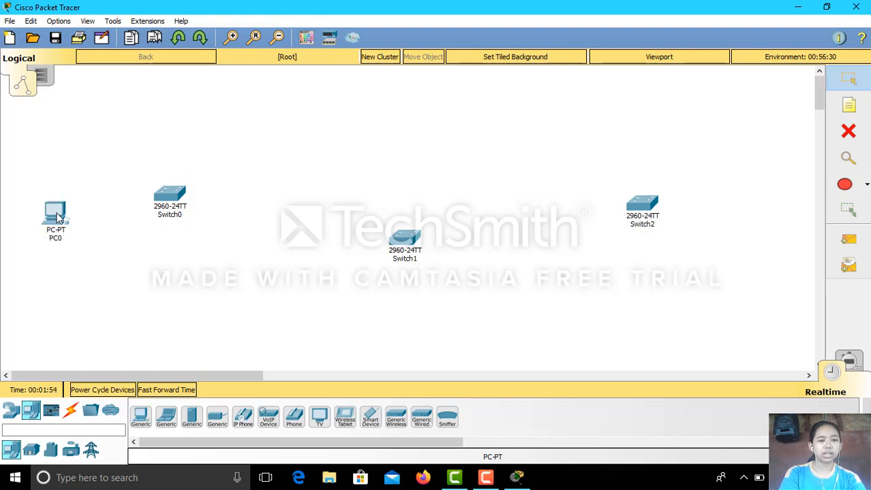
click(140, 417)
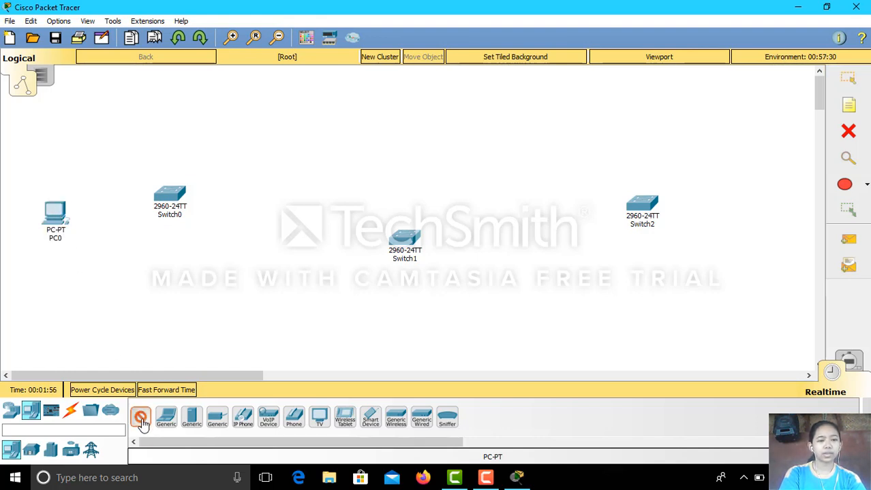
click(64, 264)
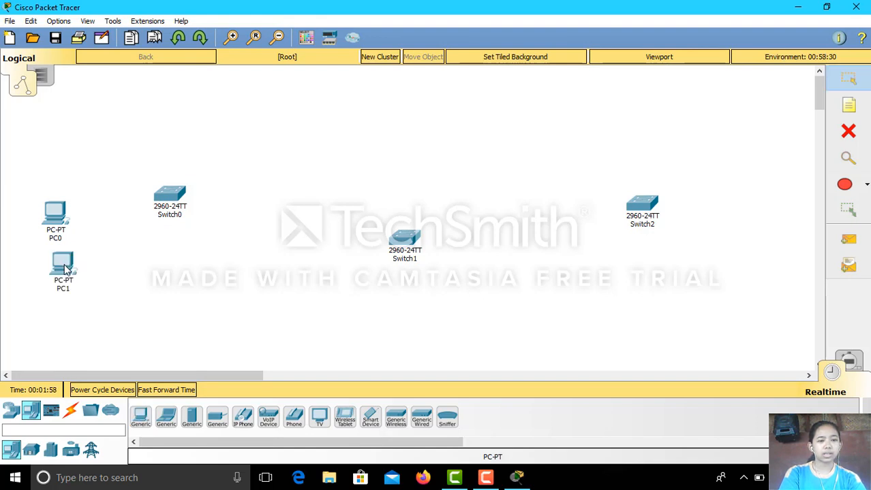
click(141, 417)
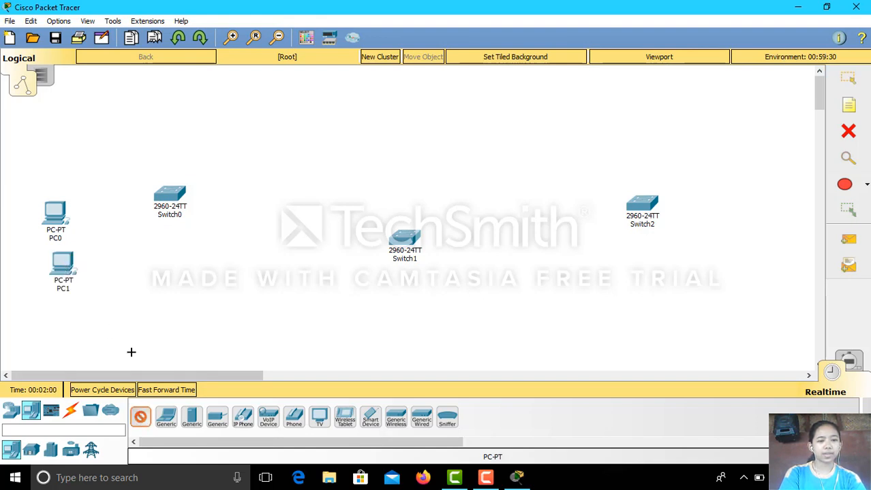
click(94, 297)
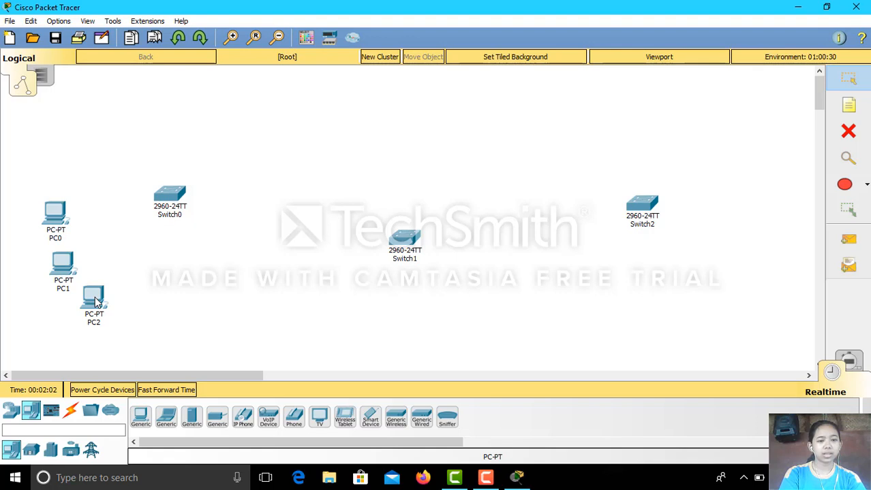
click(140, 416)
click(140, 315)
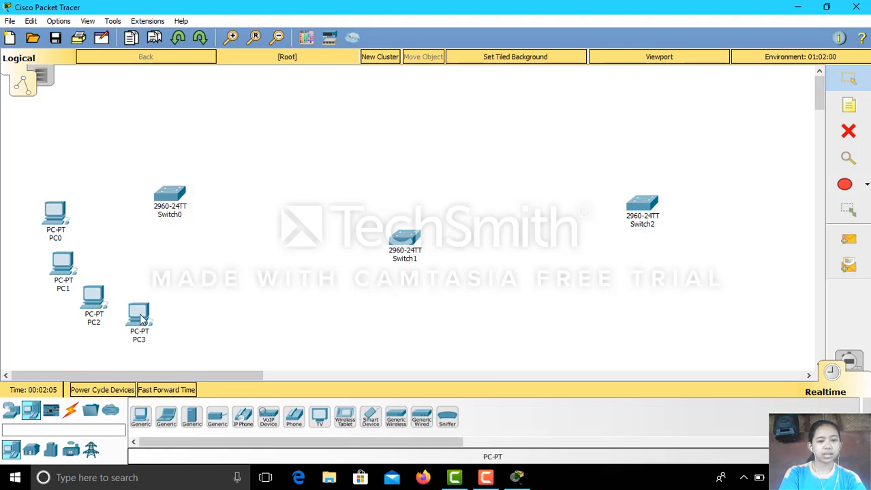
click(141, 417)
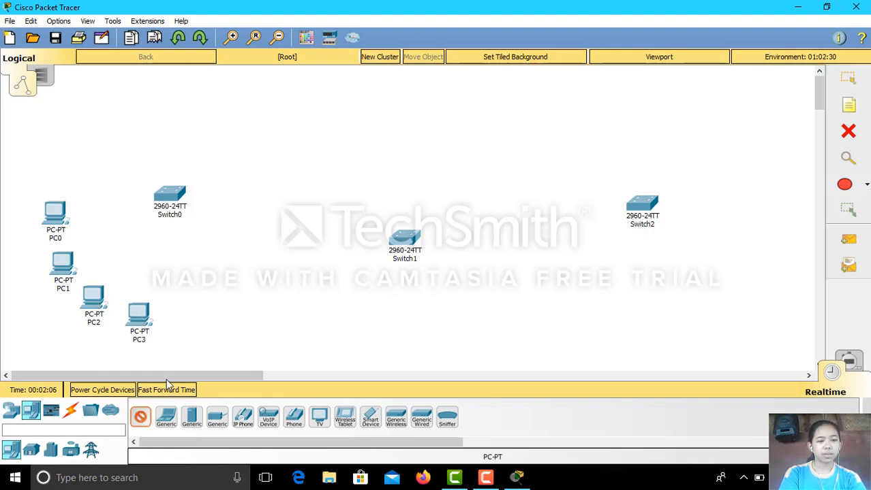
click(186, 317)
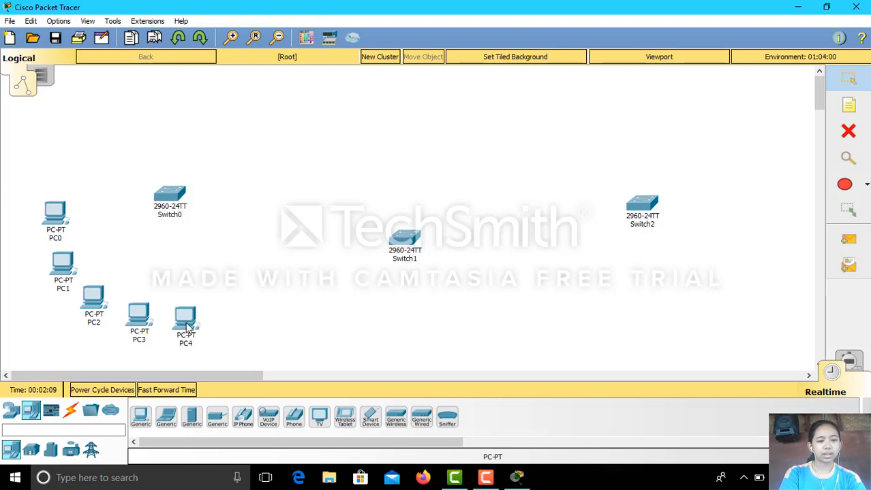
Extend the row rightward with generic PCs PC5 through PC10.
click(142, 417)
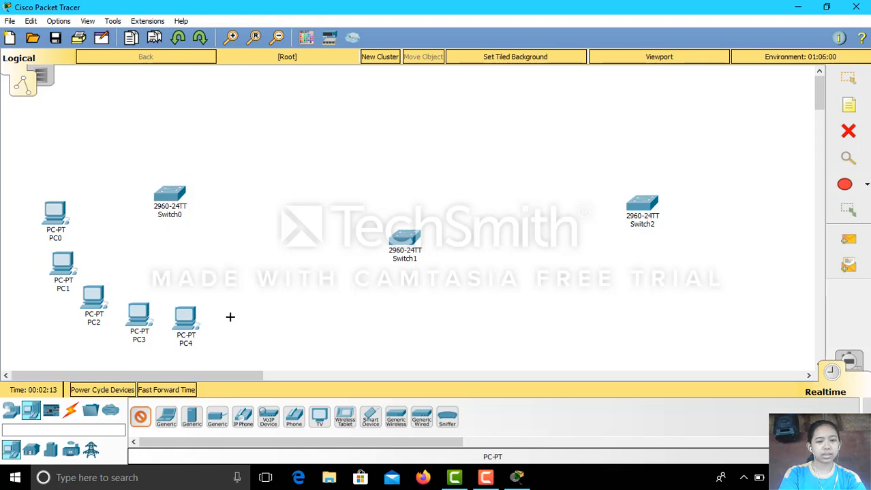
click(230, 317)
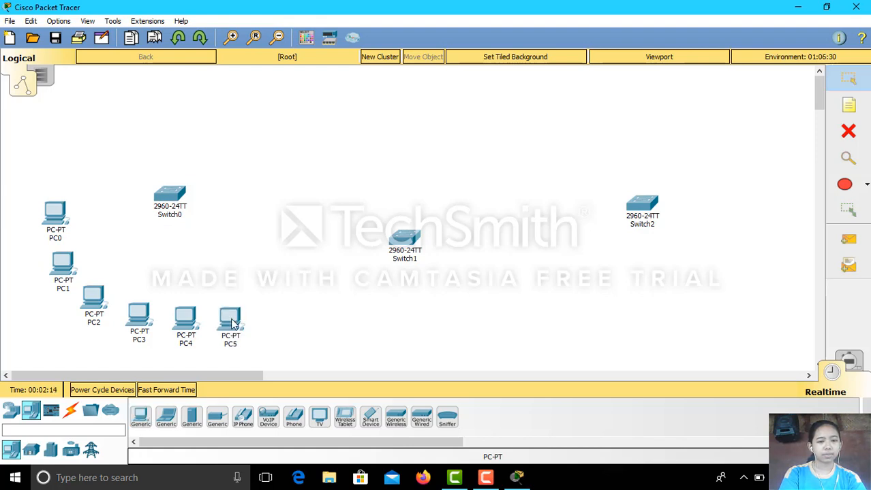
click(142, 416)
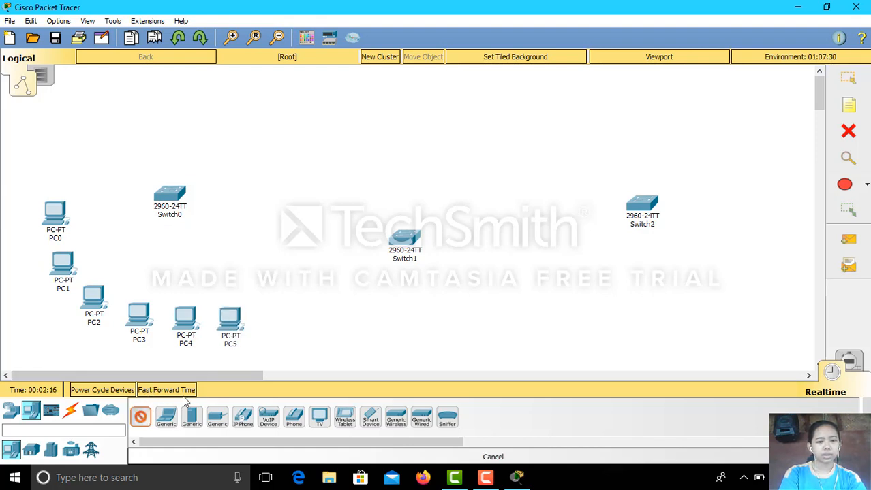
click(259, 316)
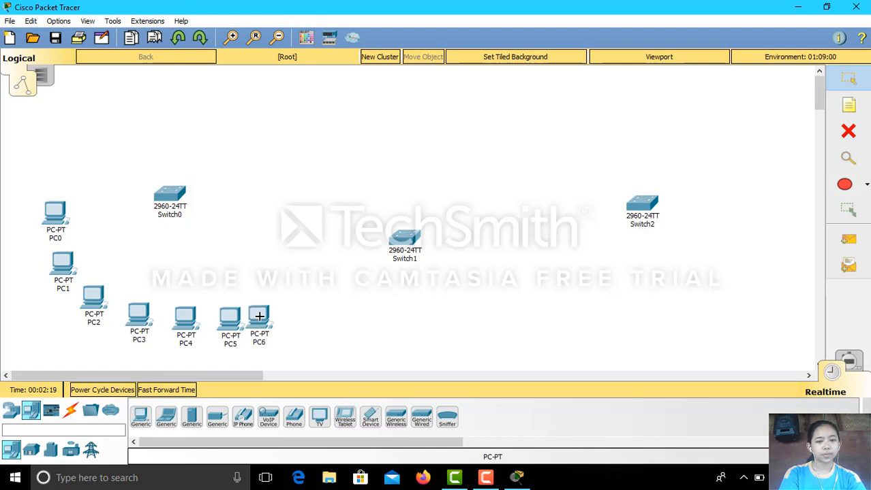
click(141, 415)
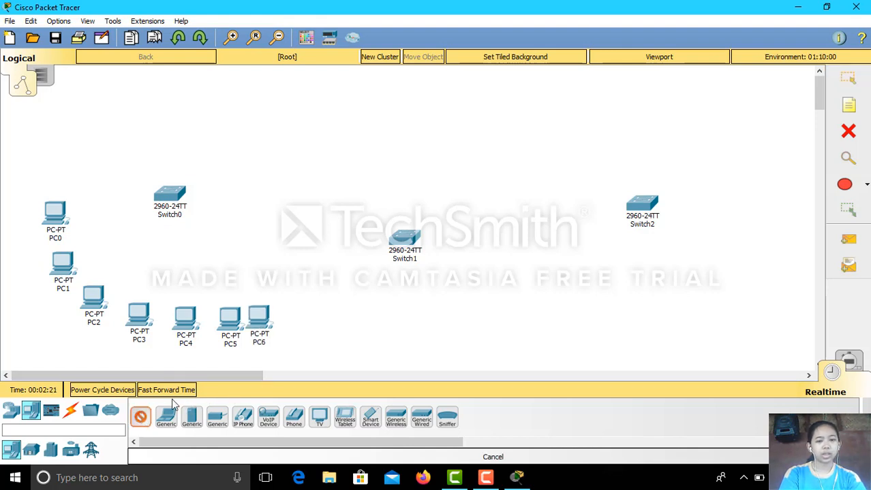
click(292, 319)
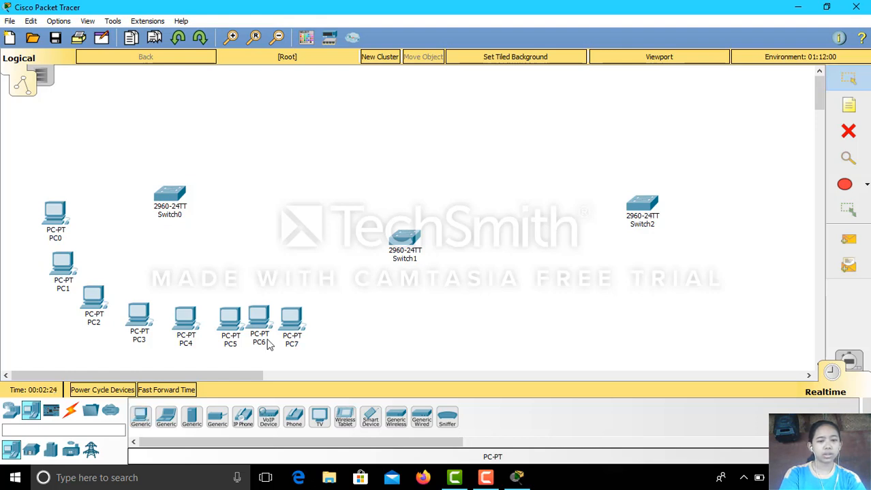
click(141, 416)
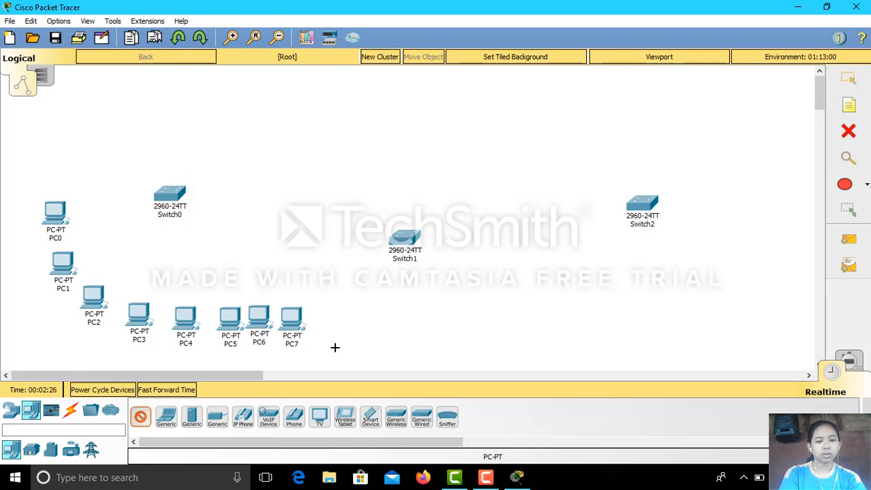
click(322, 318)
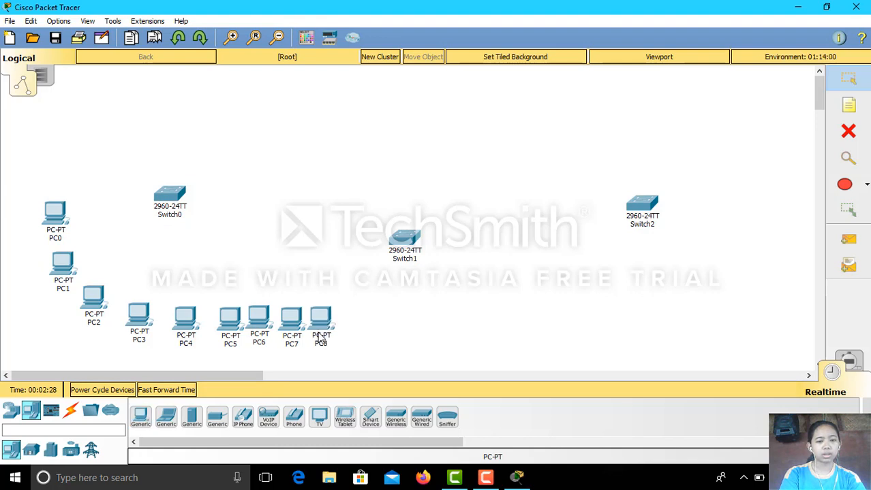
click(140, 415)
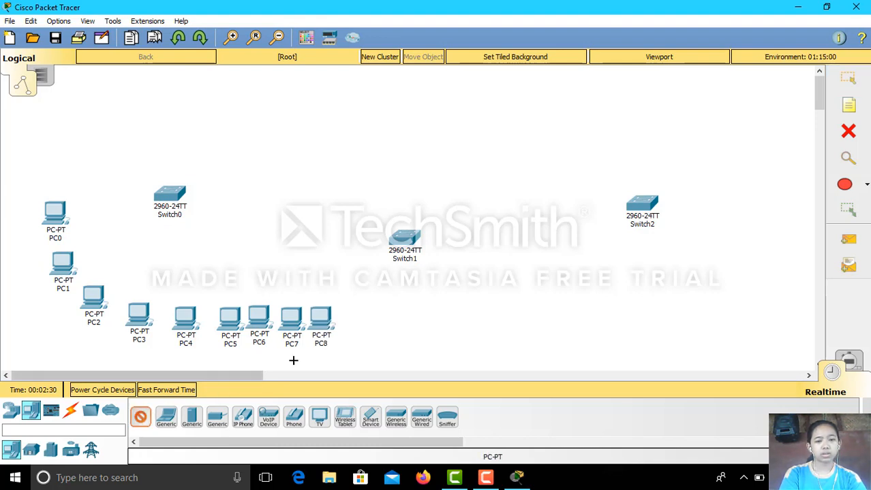
click(353, 320)
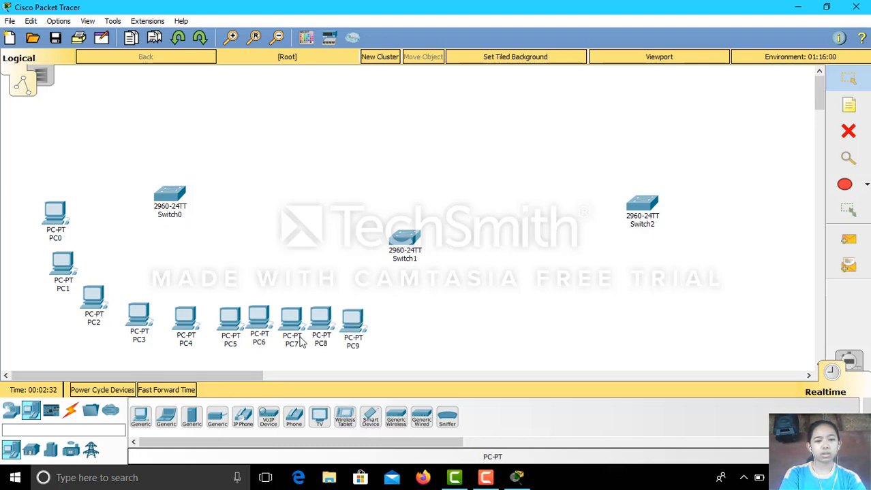
click(140, 415)
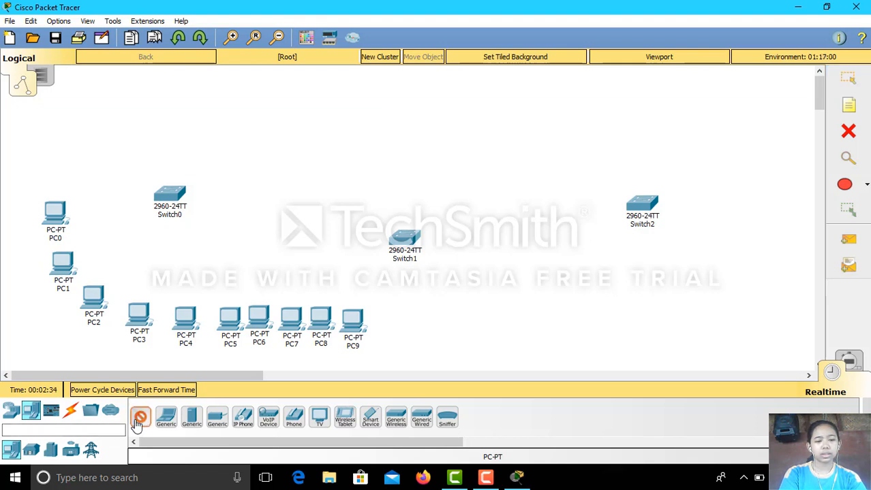
click(393, 322)
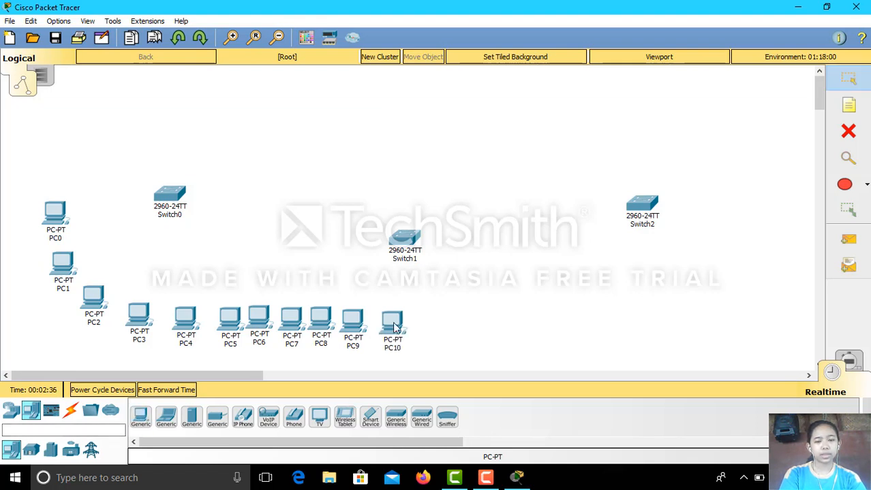
Continue the row to the right of PC10 with generic PCs PC11 through PC15.
click(139, 424)
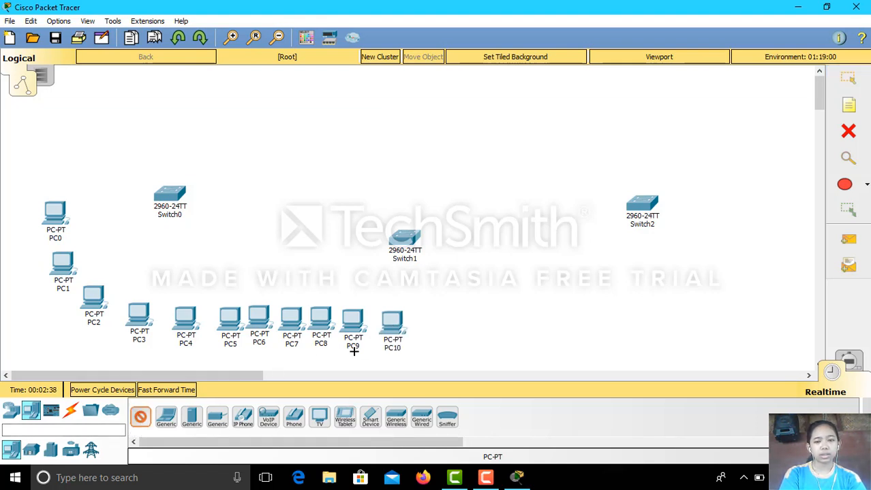
click(438, 321)
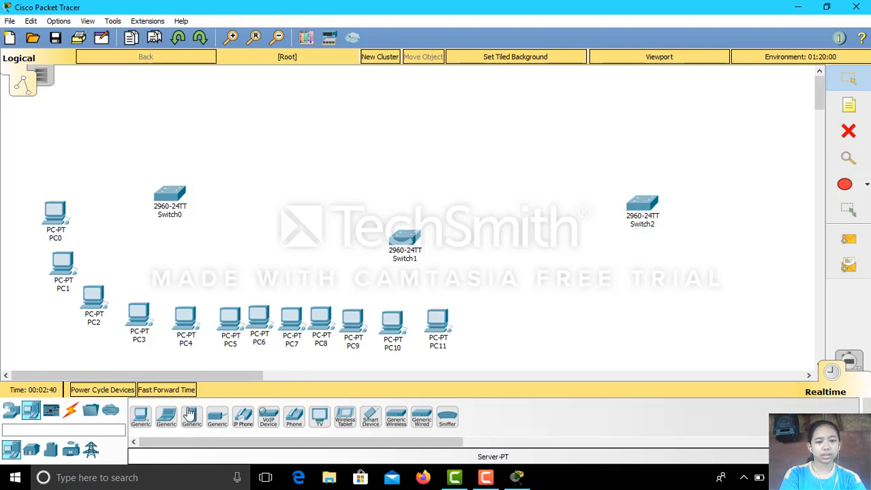
click(140, 417)
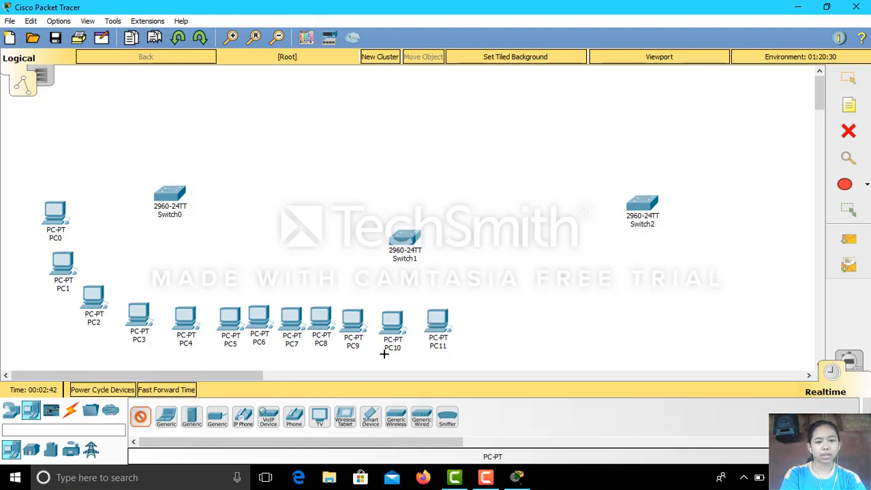
click(476, 318)
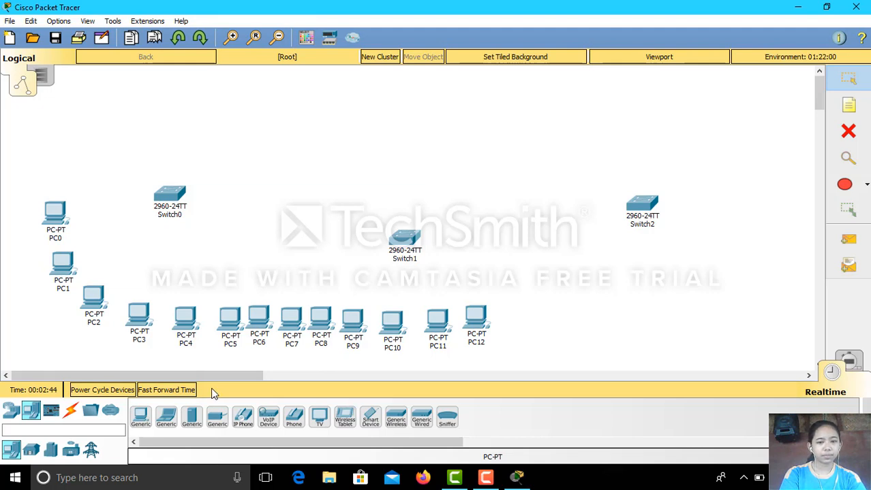
click(141, 415)
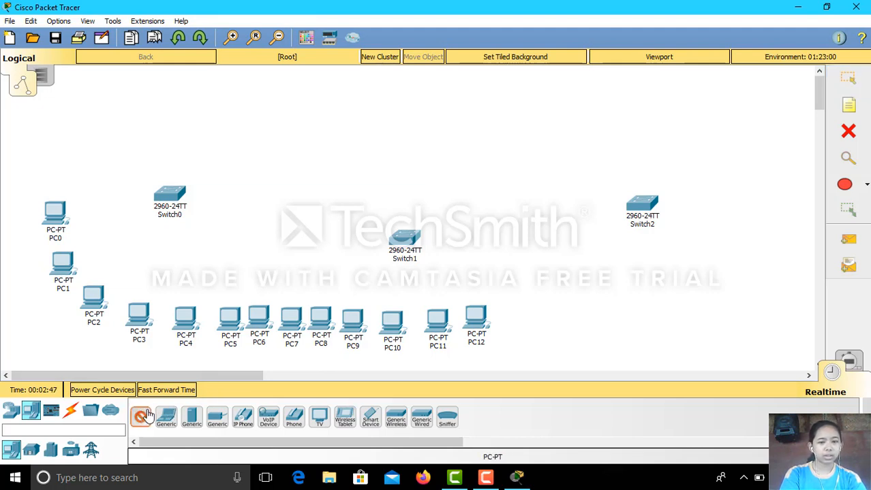
click(509, 318)
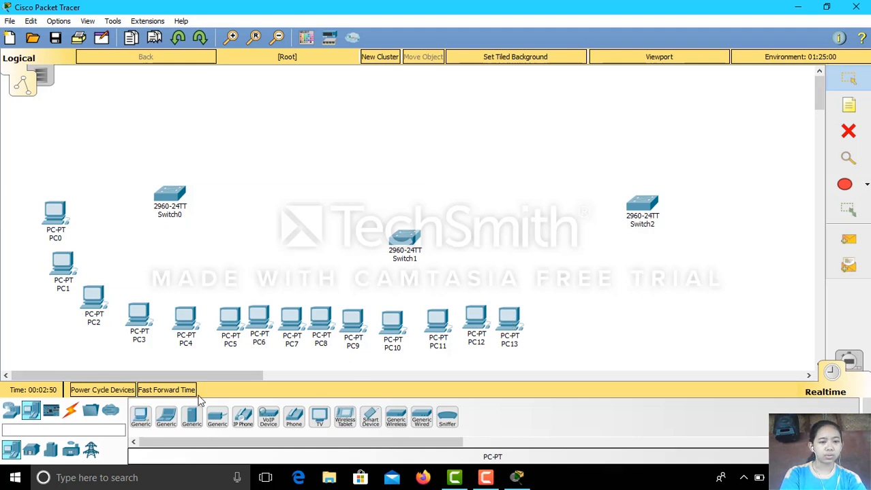
click(143, 415)
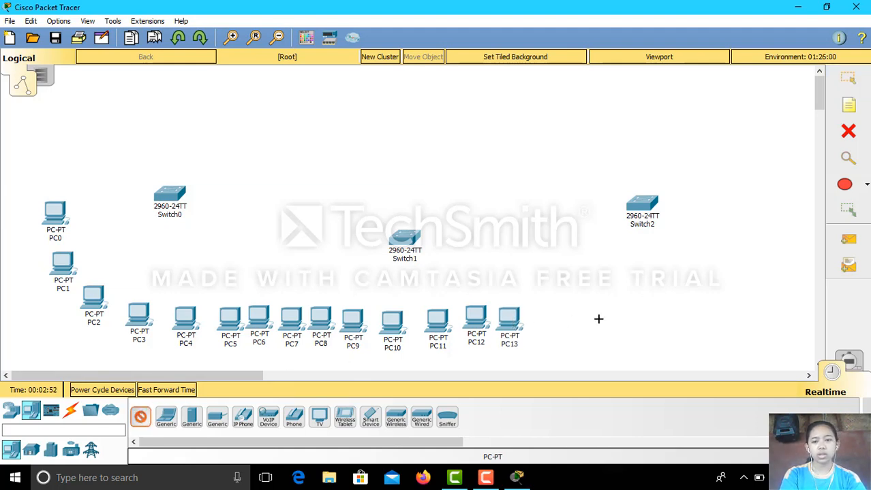
click(545, 318)
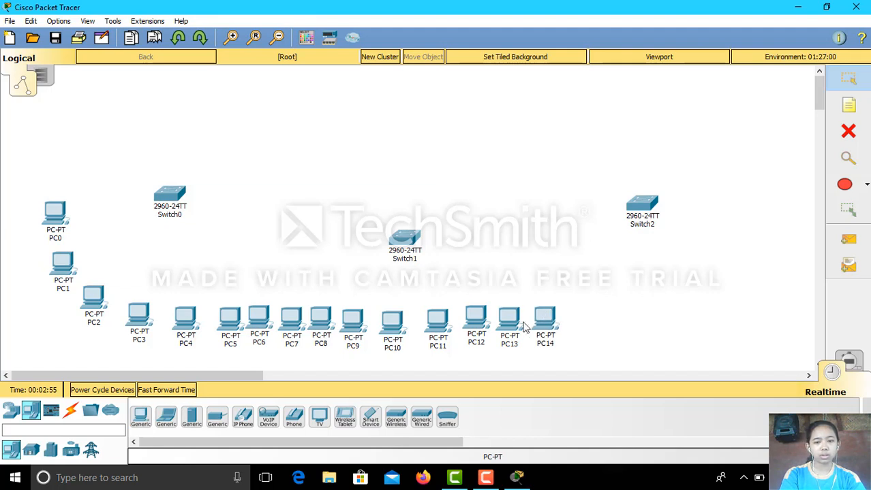
click(140, 417)
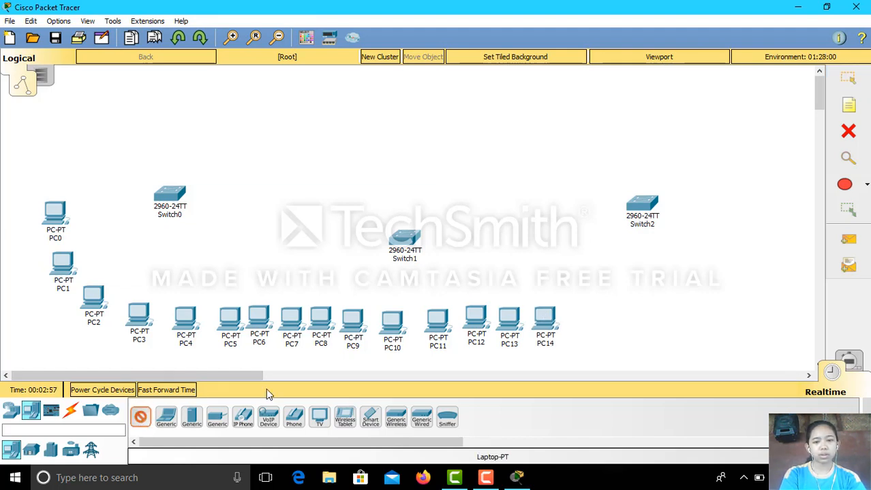
click(575, 317)
Add PCs PC16 through PC20, curving the row up toward Switch2.
click(141, 417)
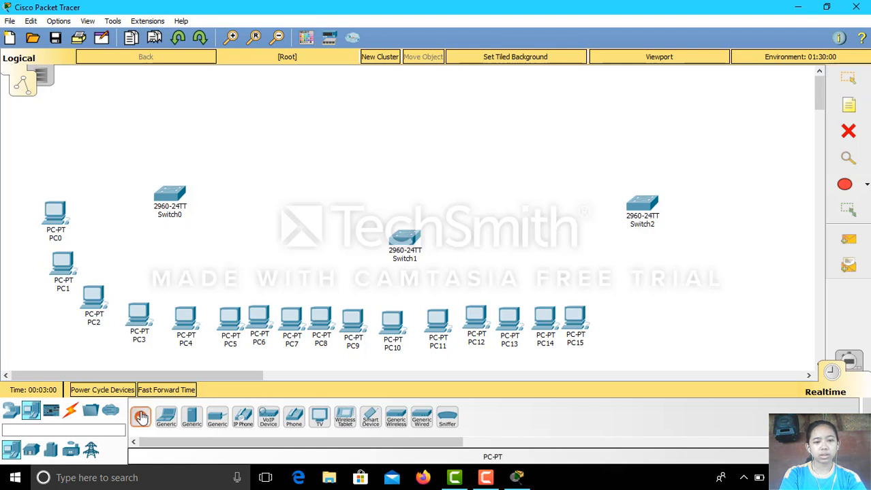
click(608, 314)
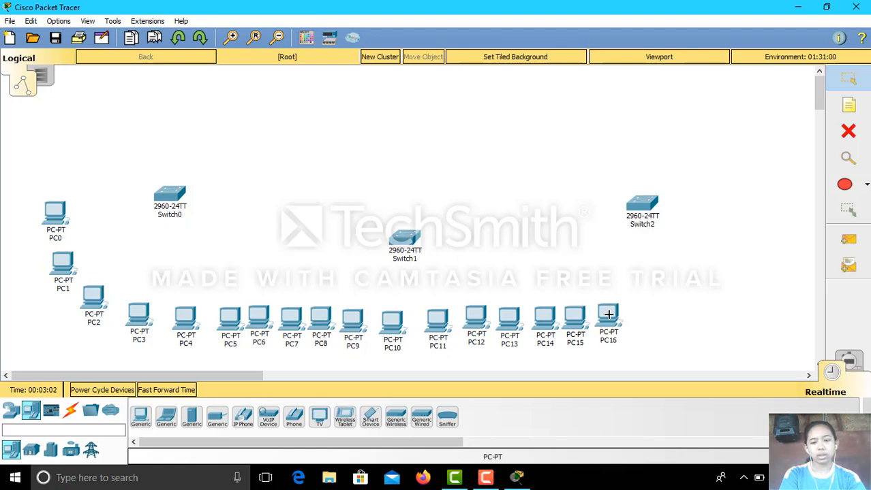
click(140, 416)
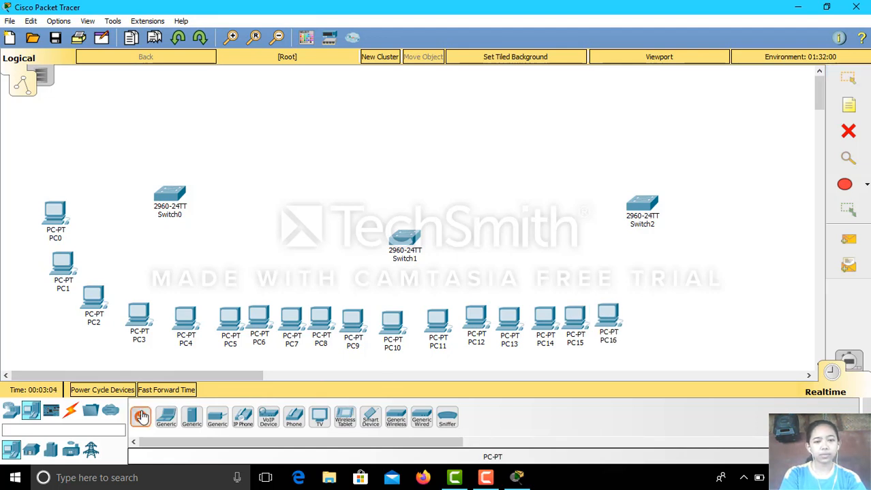
click(642, 314)
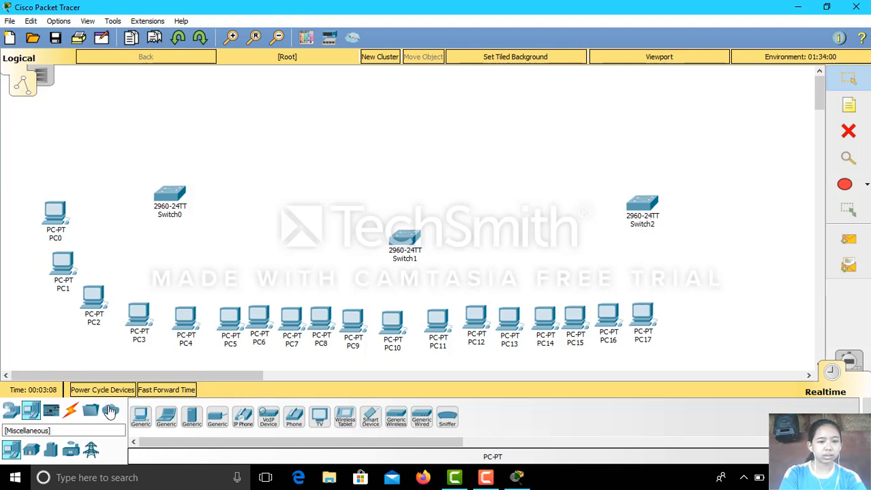
click(140, 417)
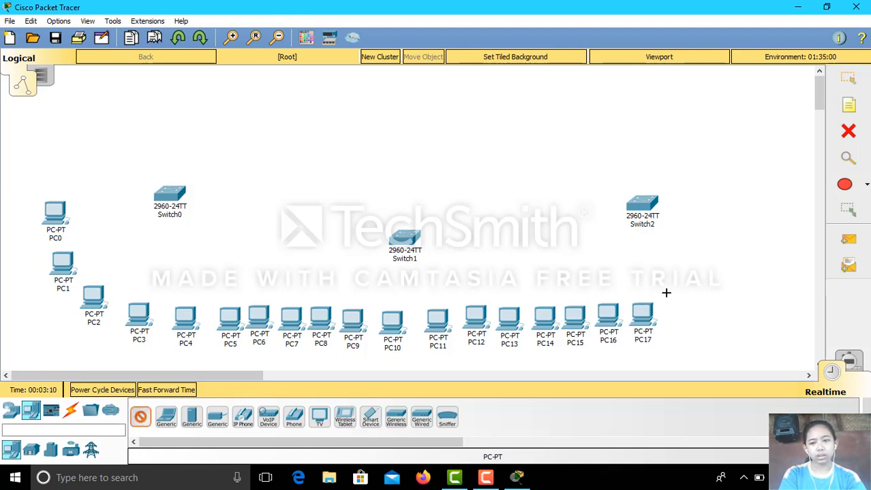
click(688, 299)
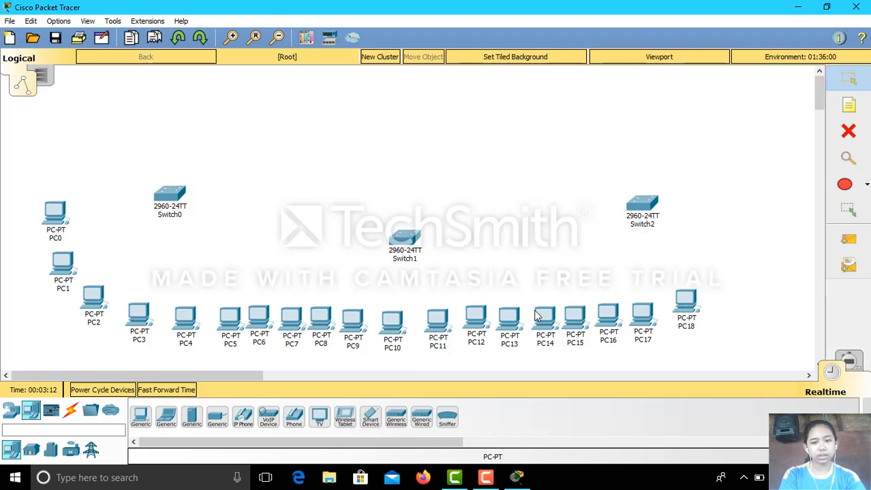
click(141, 416)
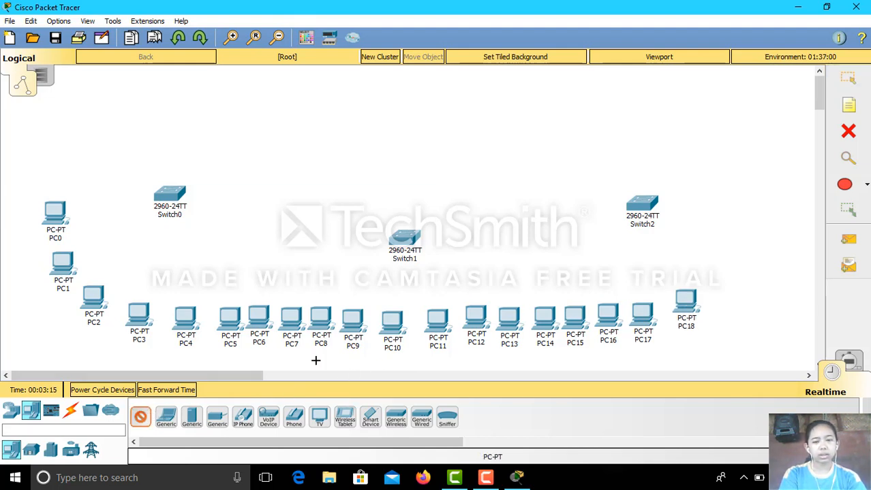
click(710, 271)
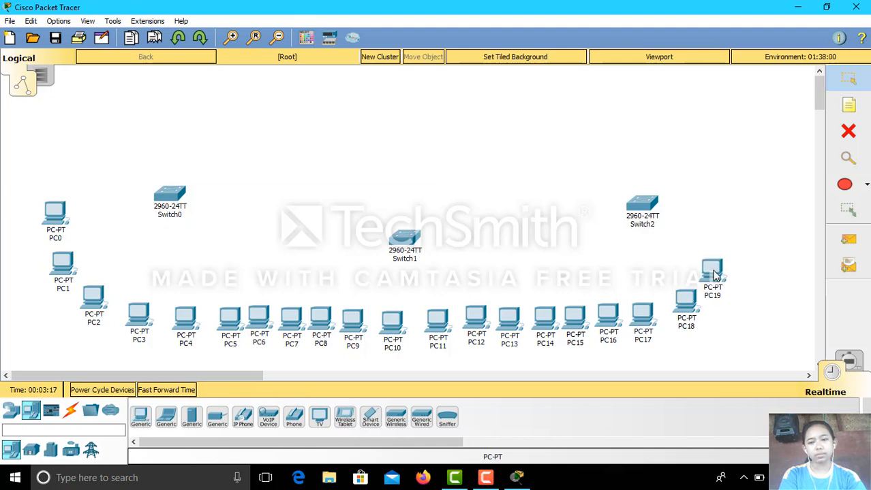
click(140, 417)
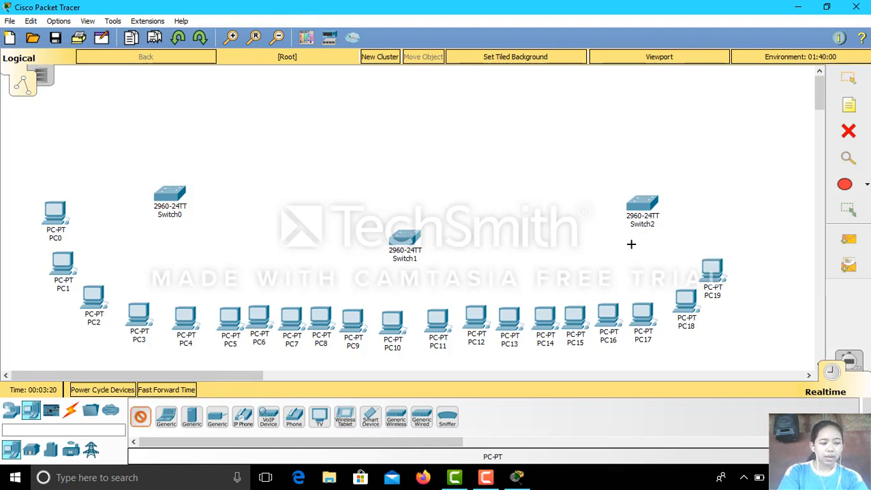
click(732, 233)
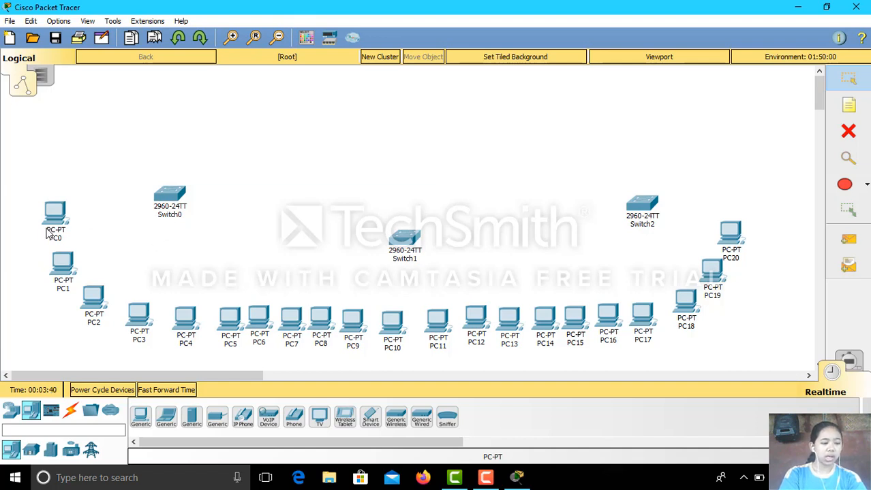
mouse_move(47, 233)
mouse_move(179, 211)
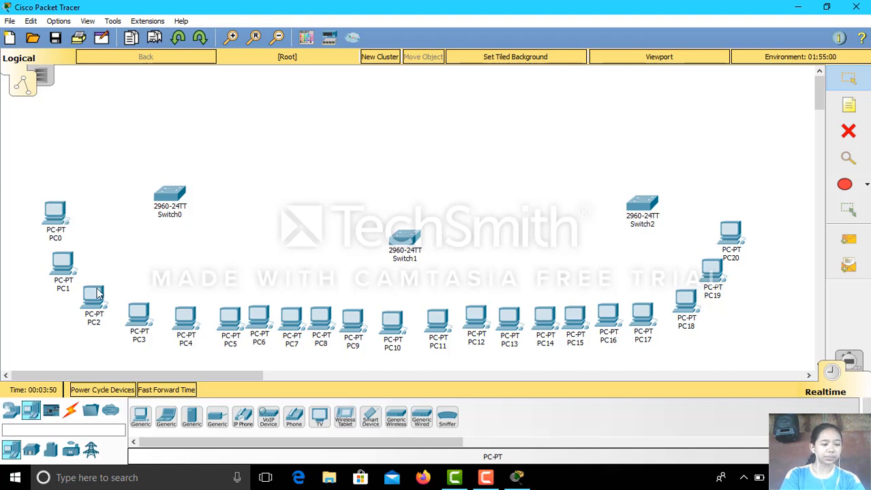
mouse_move(99, 293)
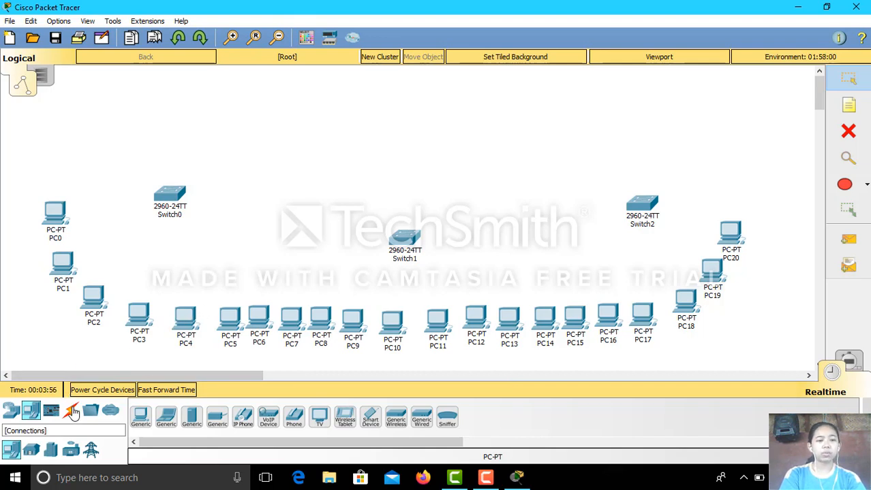
Link Switch0 FastEthernet0/1 to PC0 FastEthernet0 with a copper straight-through cable.
click(72, 411)
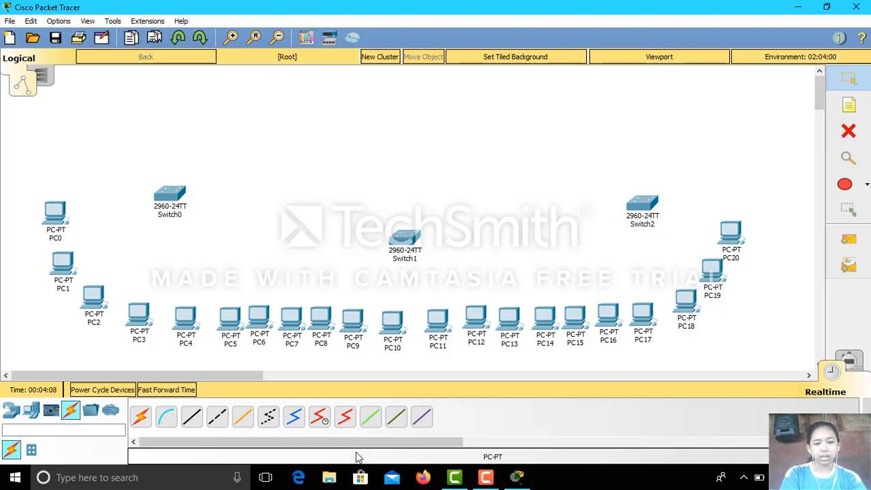
click(191, 420)
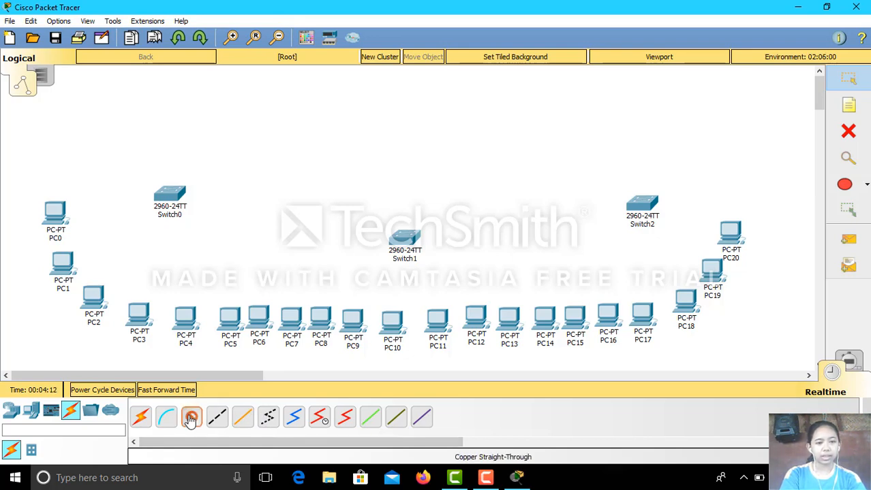
click(169, 193)
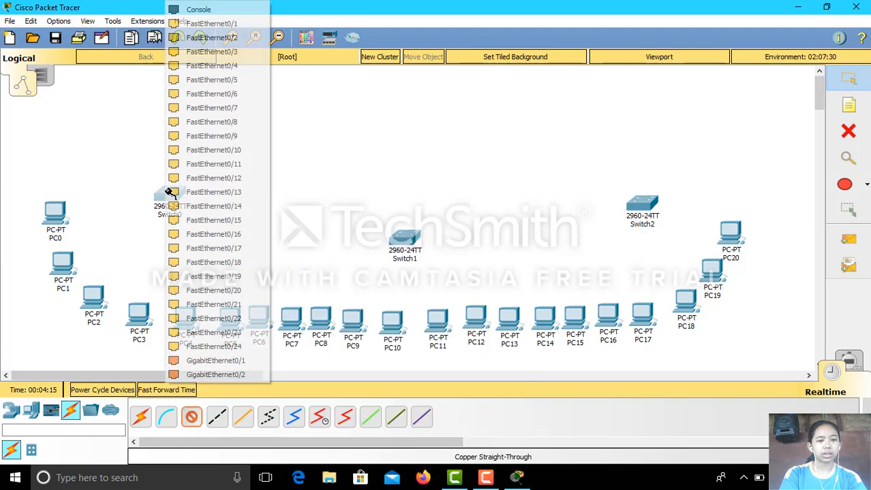
click(228, 25)
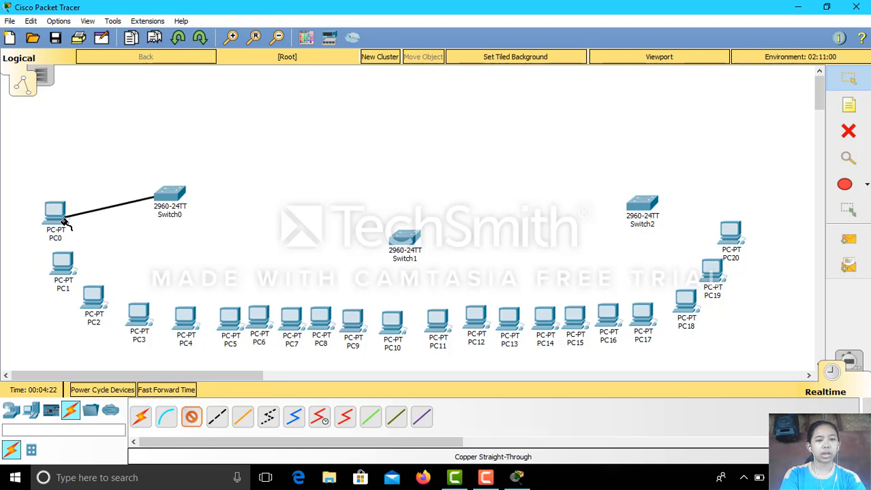
click(62, 219)
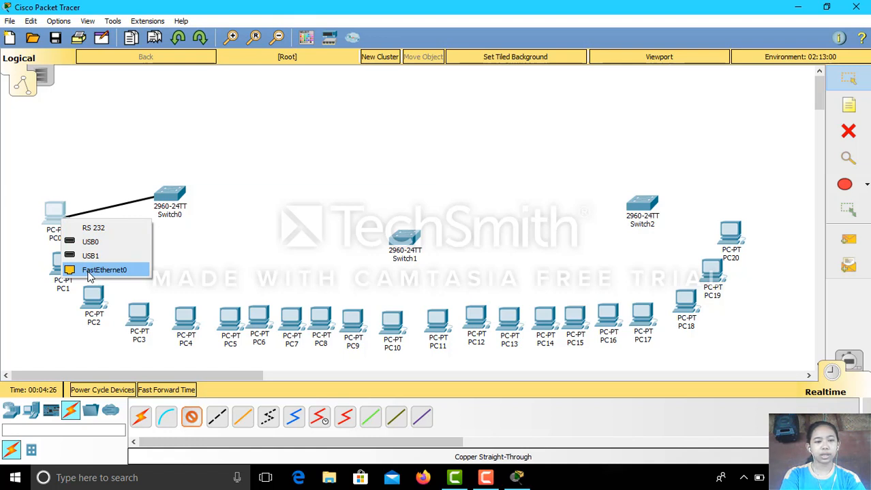
click(89, 271)
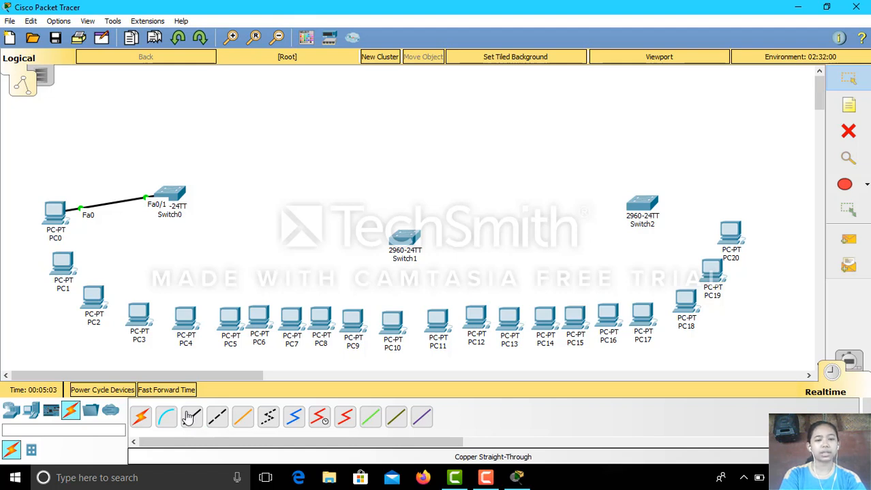
Cable PC1 and PC2 to Switch0 ports Fa0/2 and Fa0/3 with straight-through copper.
click(193, 420)
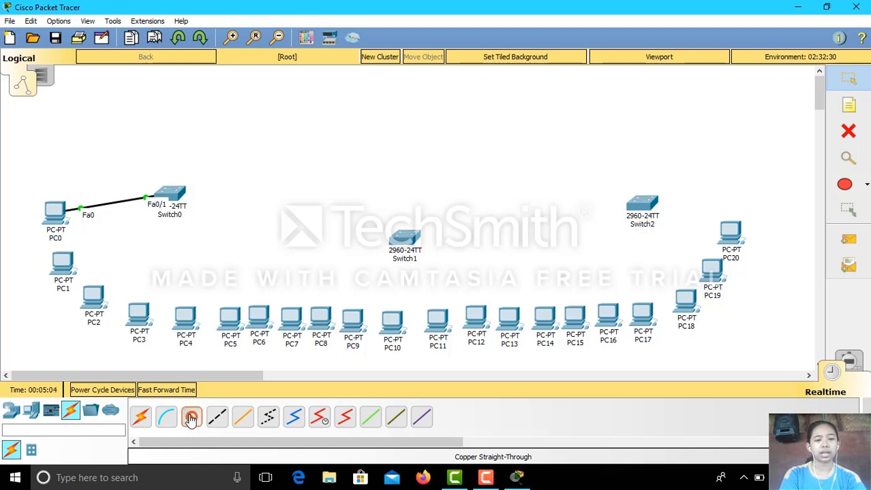
click(171, 195)
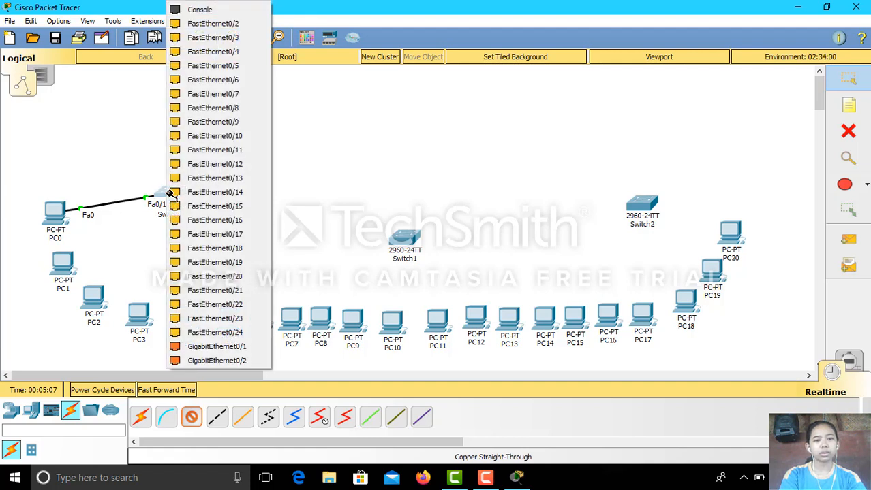
click(231, 27)
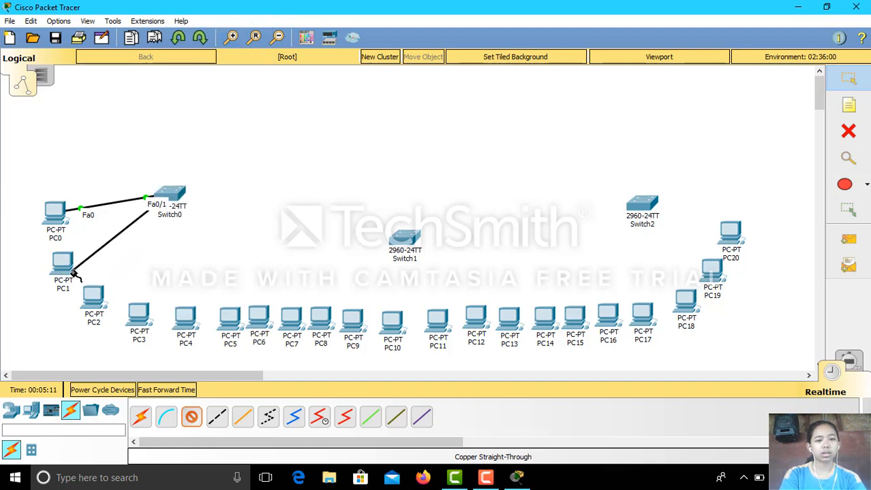
click(69, 268)
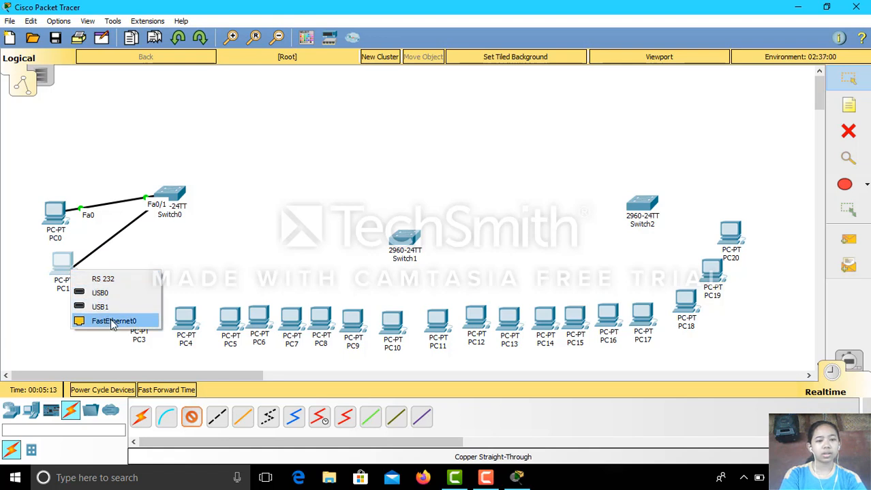
click(109, 320)
click(190, 420)
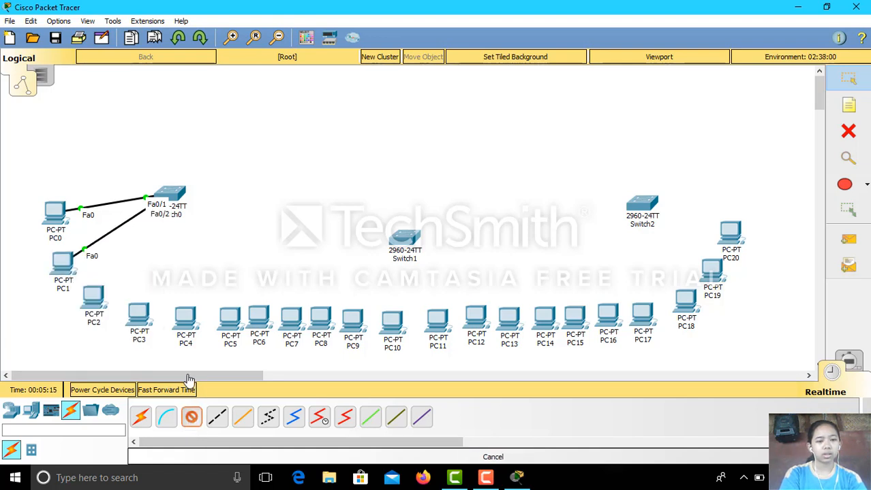
click(174, 196)
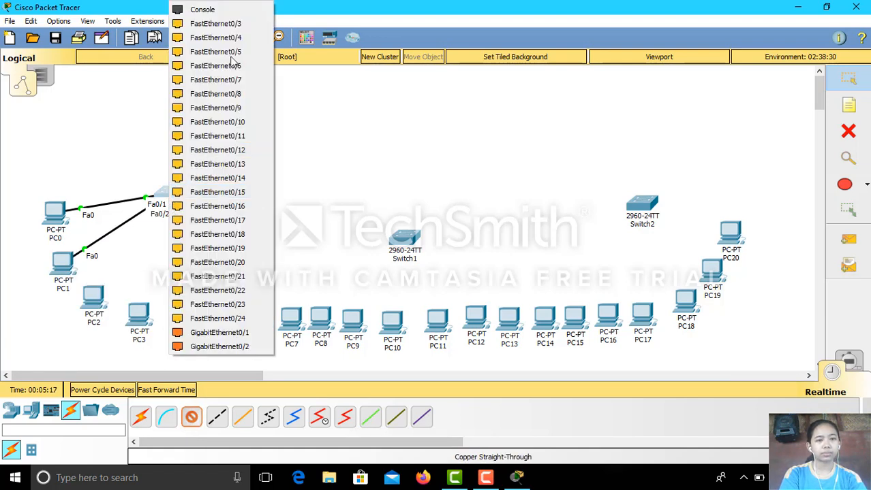
click(246, 25)
click(94, 298)
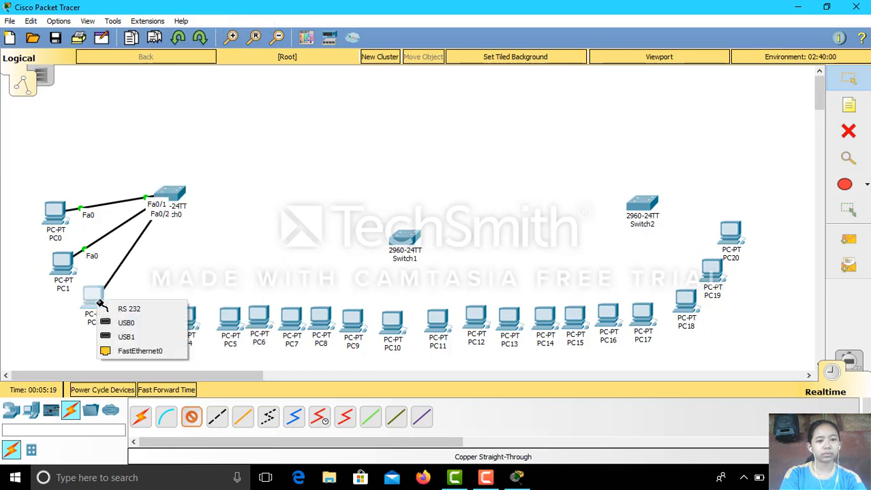
click(122, 351)
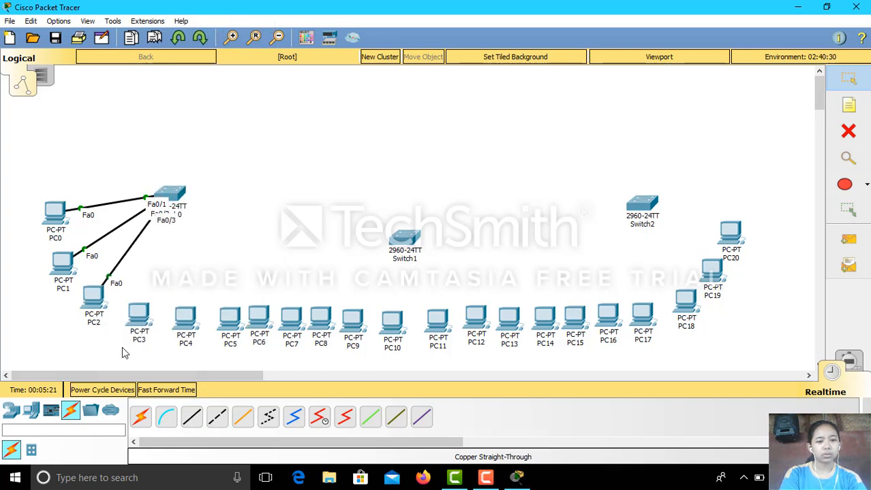
Cable PC3 and PC4 to Switch0 ports Fa0/4 and Fa0/5 with straight-through copper.
click(192, 417)
click(179, 193)
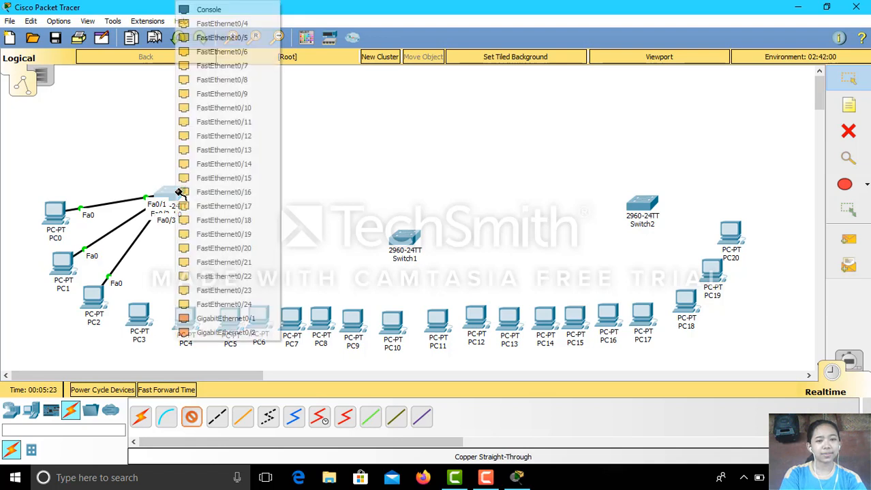
click(242, 24)
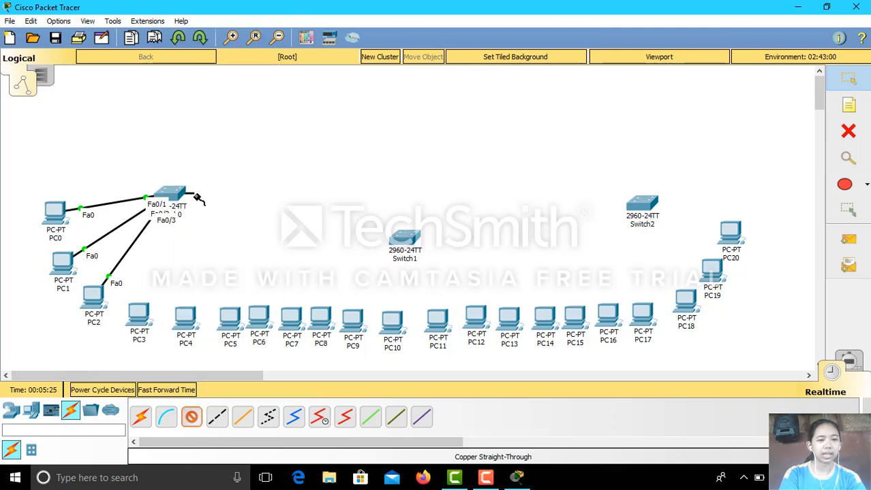
click(139, 317)
click(164, 366)
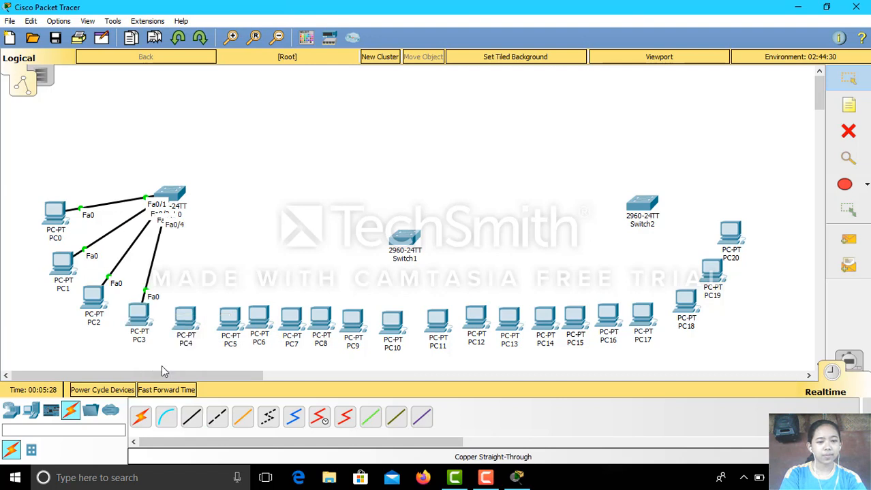
click(193, 417)
click(174, 191)
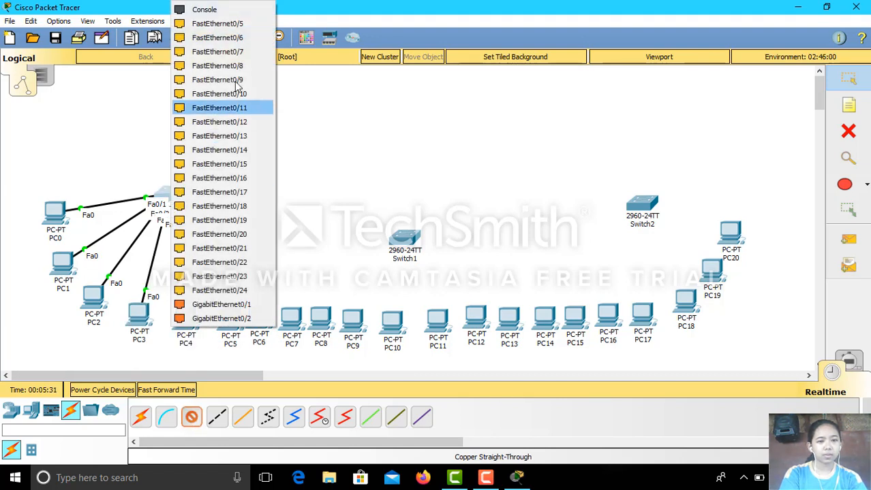
click(254, 25)
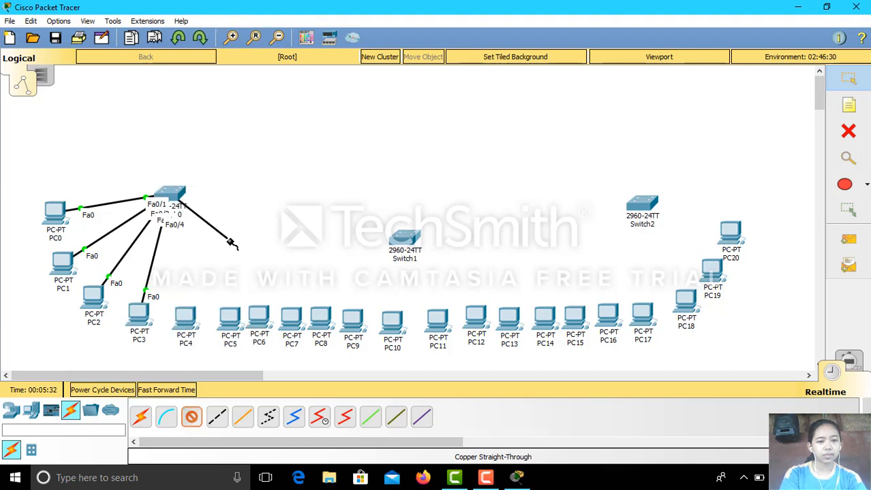
click(184, 318)
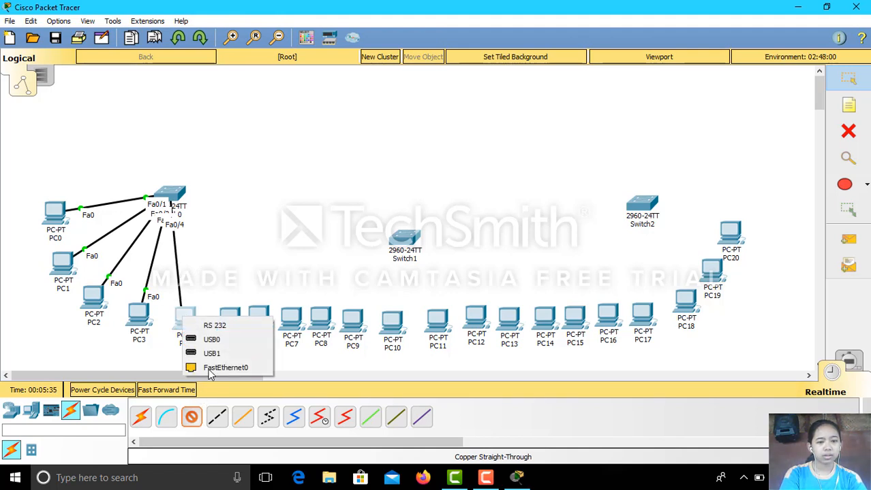
click(212, 368)
Cable PC5 and PC6 to Switch0 ports Fa0/6 and Fa0/7 with straight-through copper.
click(191, 418)
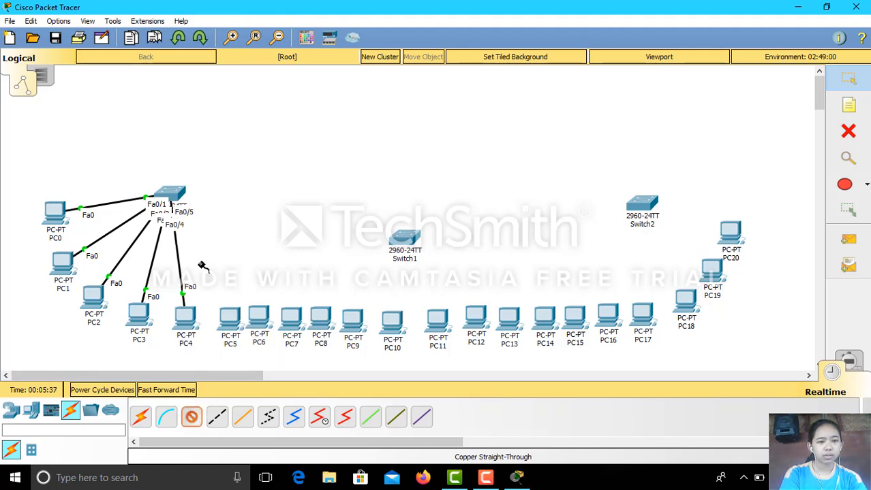
click(178, 201)
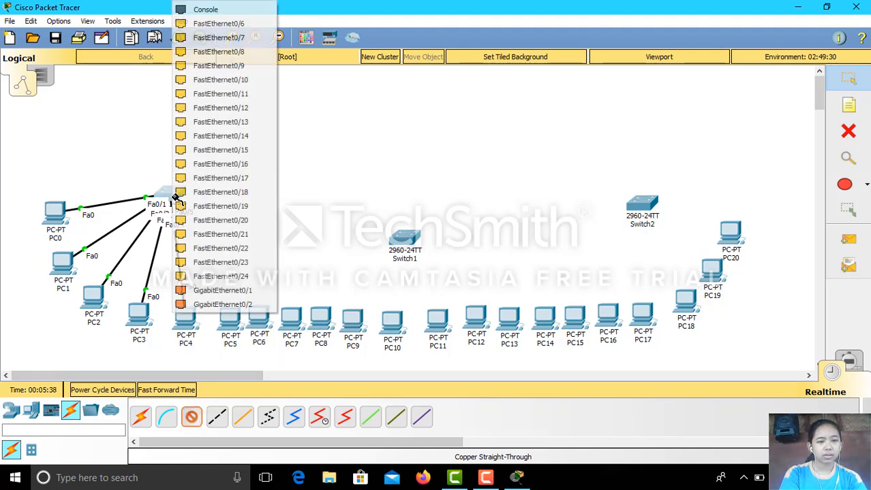
click(231, 25)
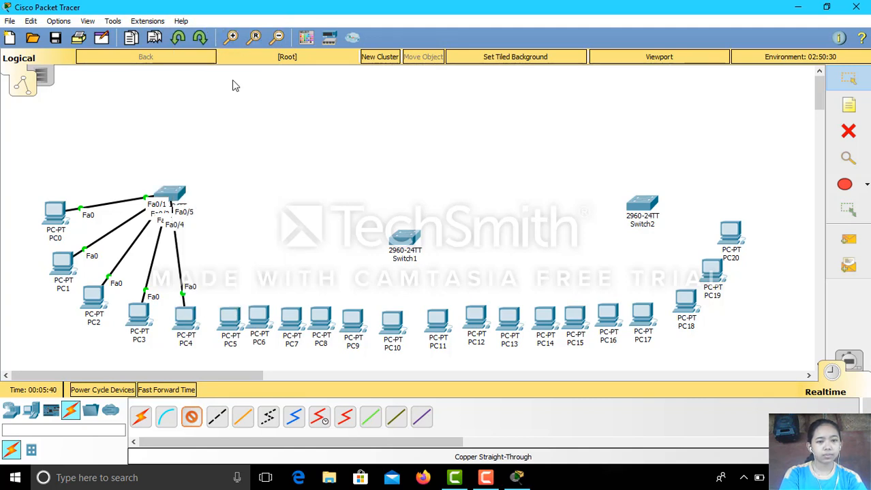
click(228, 316)
click(235, 369)
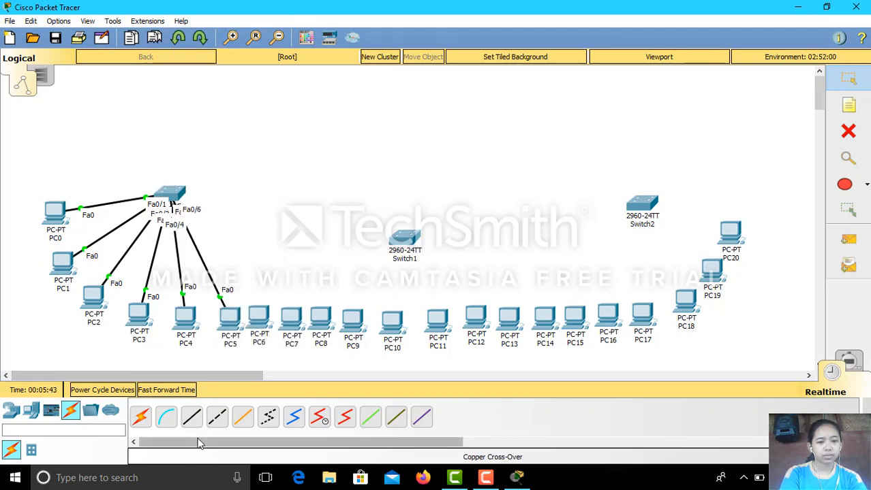
click(191, 418)
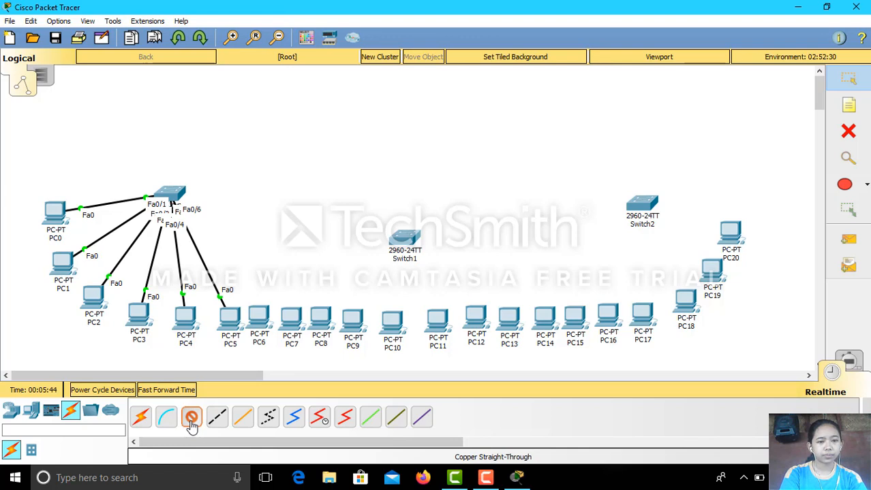
click(175, 194)
click(204, 219)
click(262, 323)
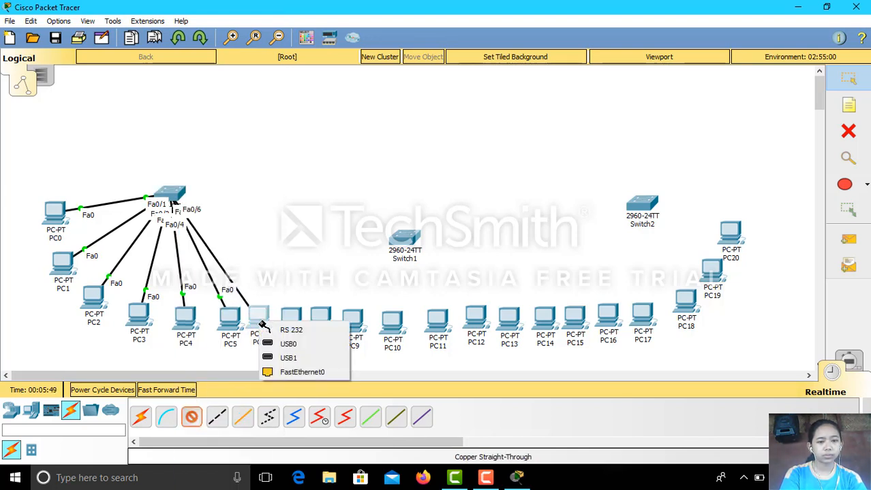
click(302, 373)
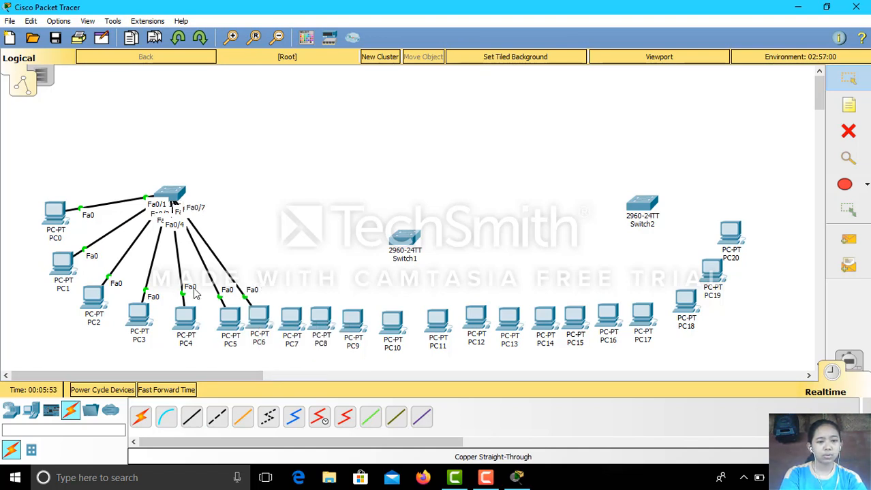
click(191, 421)
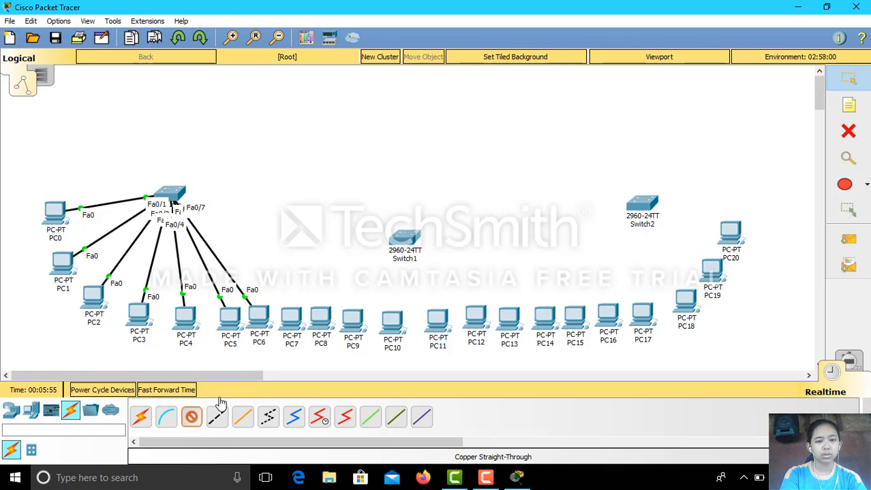
click(402, 243)
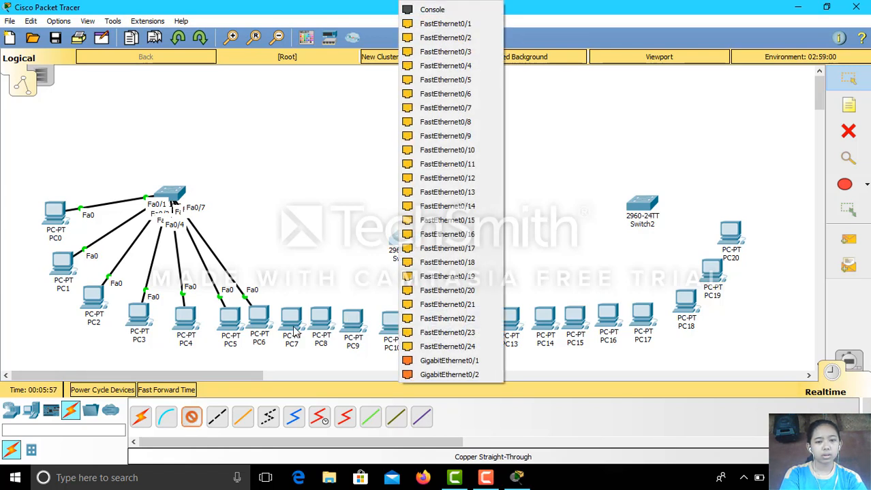
Connect PC7, PC8 and PC9 to Switch1 ports Fa0/1, Fa0/2 and Fa0/3.
click(436, 26)
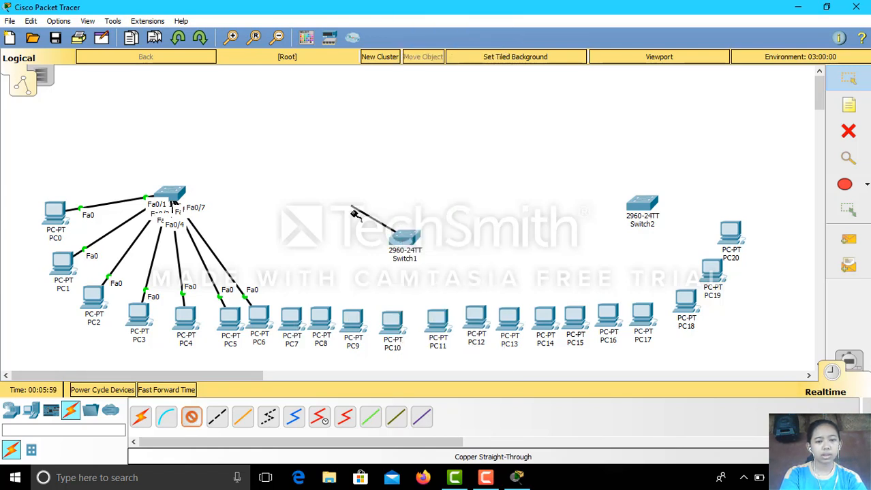
click(295, 317)
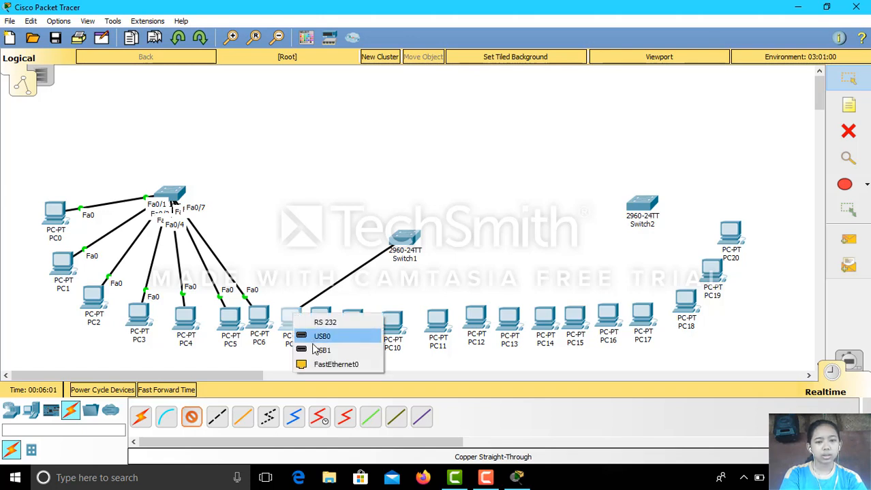
click(330, 362)
click(191, 418)
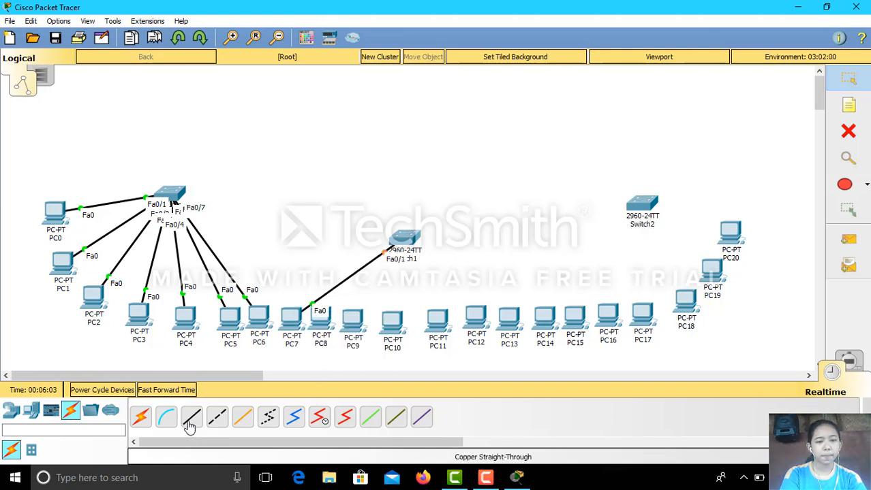
click(398, 237)
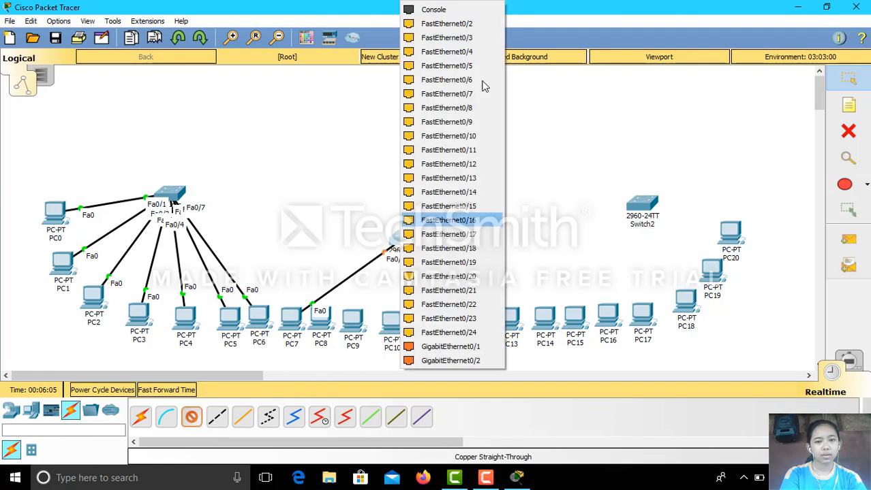
click(478, 23)
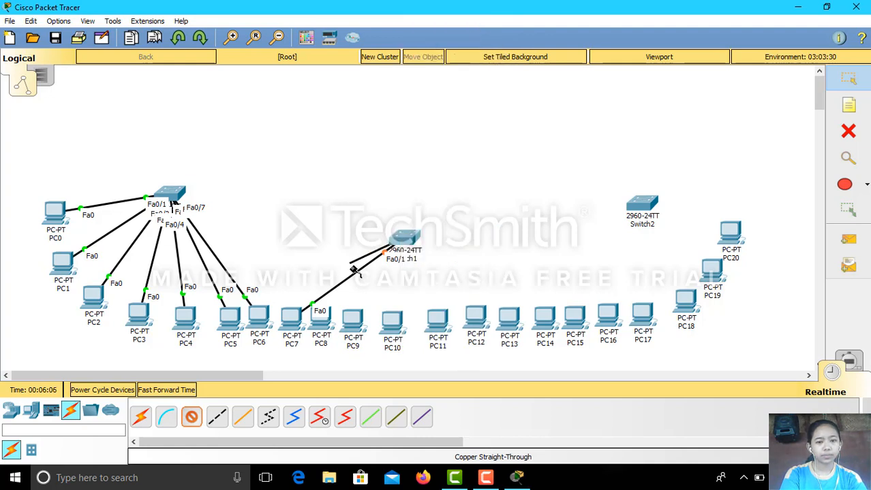
click(326, 322)
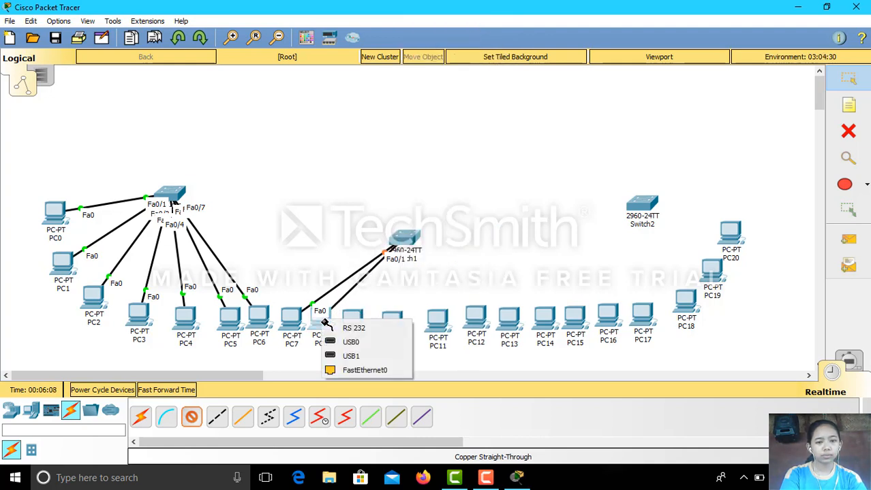
click(349, 371)
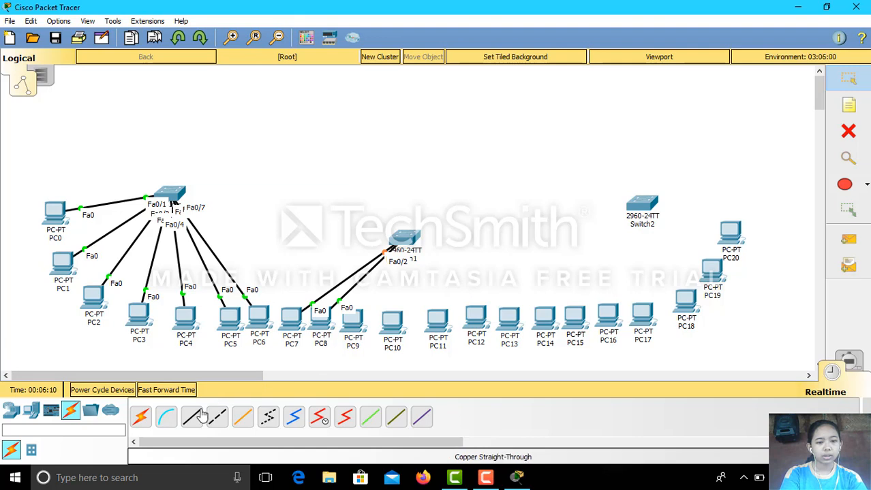
click(407, 238)
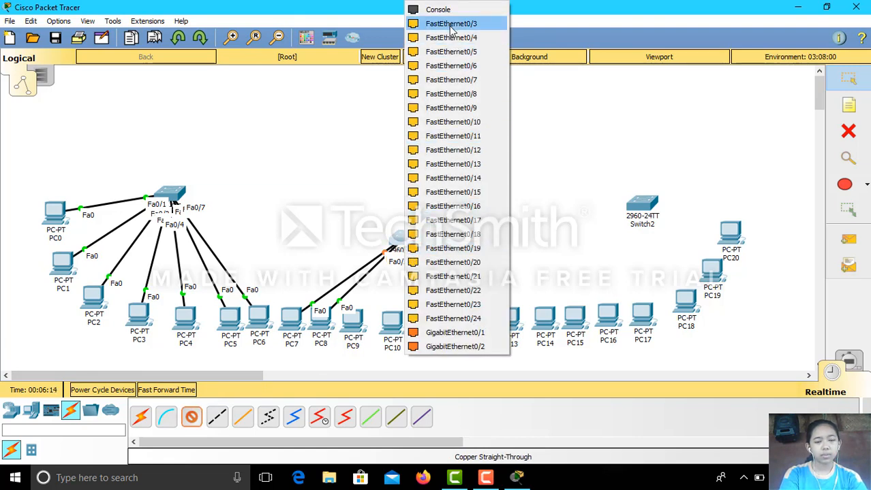
click(450, 25)
click(354, 326)
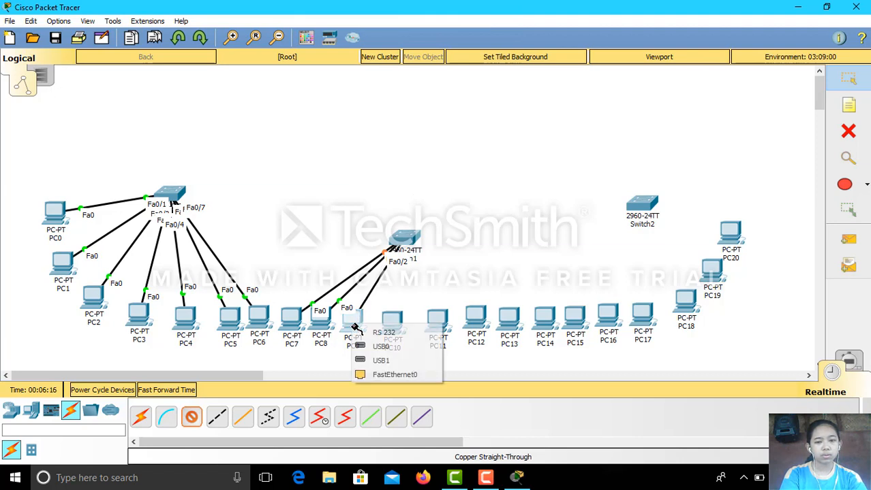
click(390, 374)
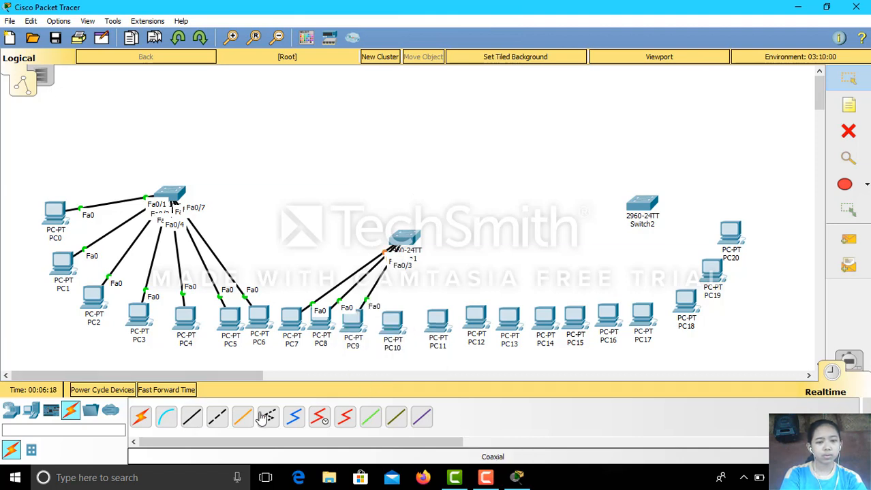
Connect PC10 and PC11 FastEthernet0 to Switch1 ports Fa0/4 and Fa0/5.
click(191, 417)
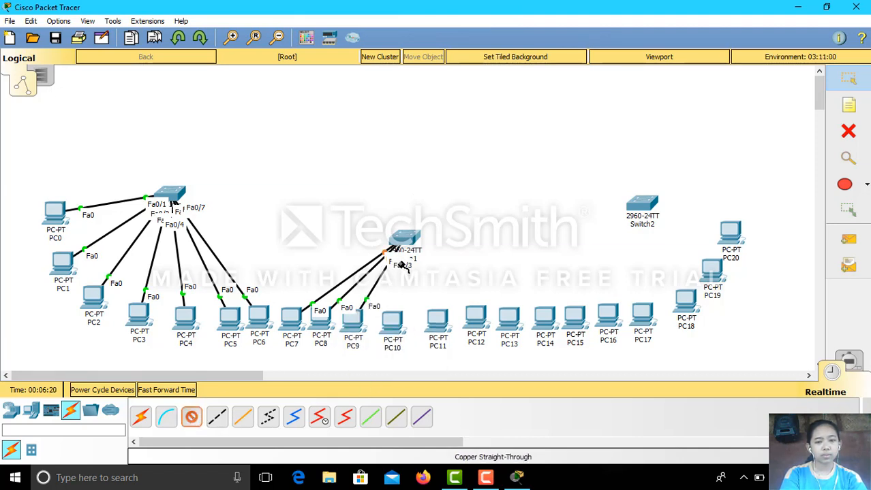
click(408, 236)
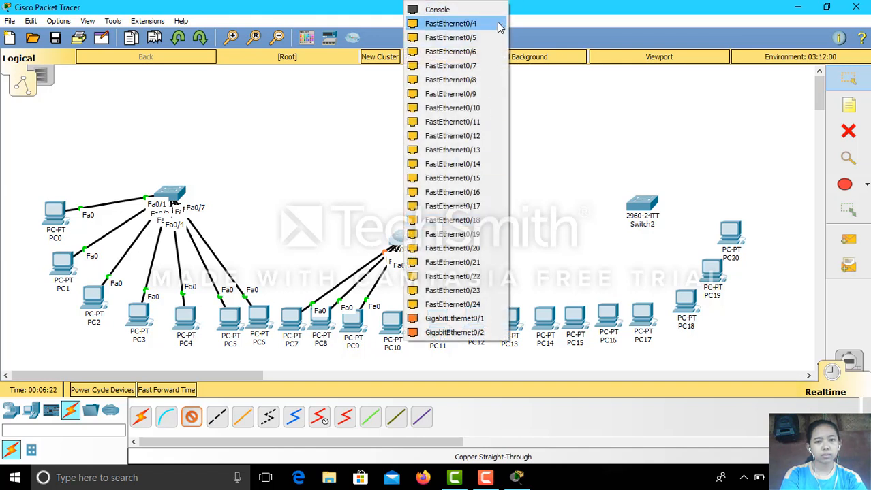
click(497, 24)
click(397, 326)
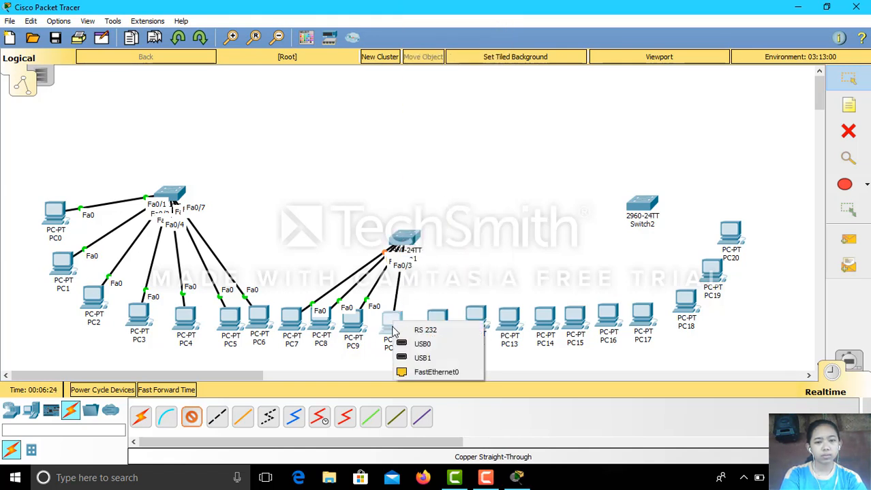
click(436, 372)
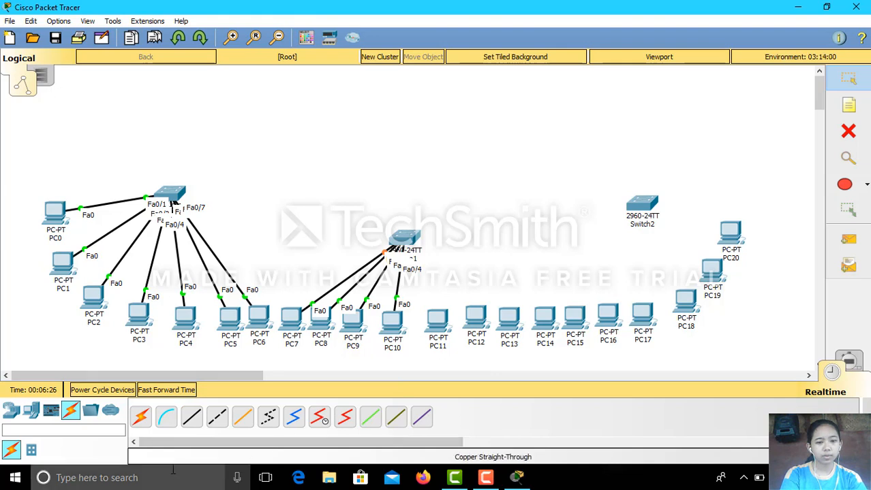
click(192, 417)
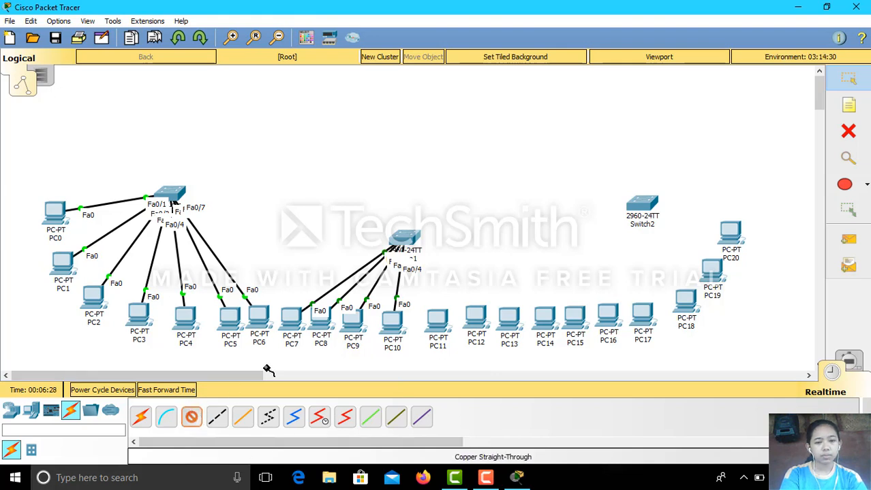
click(403, 237)
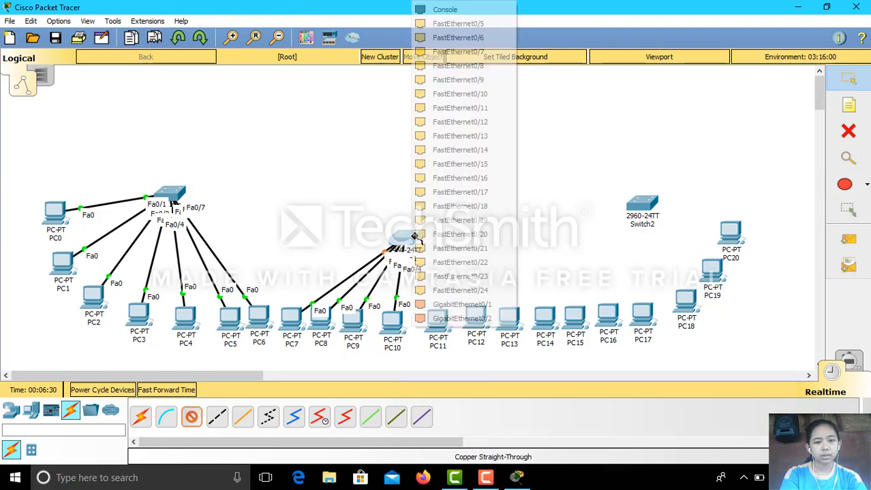
click(497, 24)
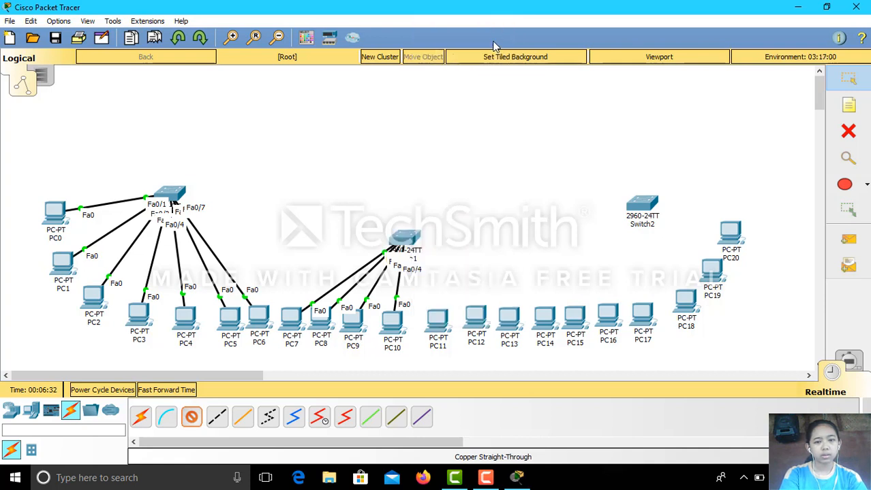
click(437, 326)
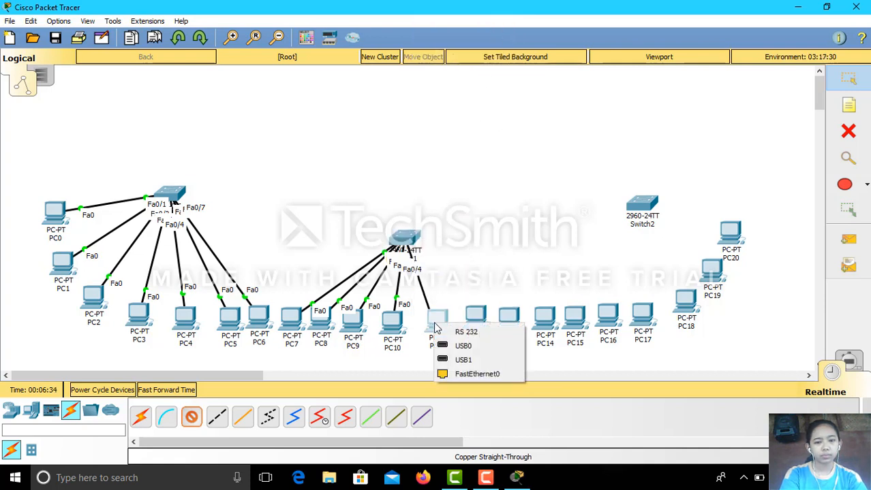
click(468, 373)
Connect PC12 and PC13 FastEthernet0 to Switch1 ports Fa0/6 and Fa0/7.
click(191, 417)
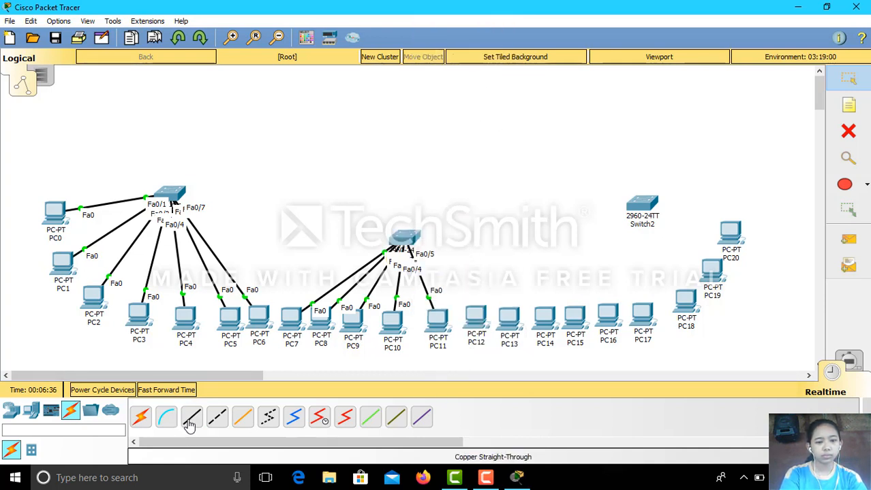
click(411, 238)
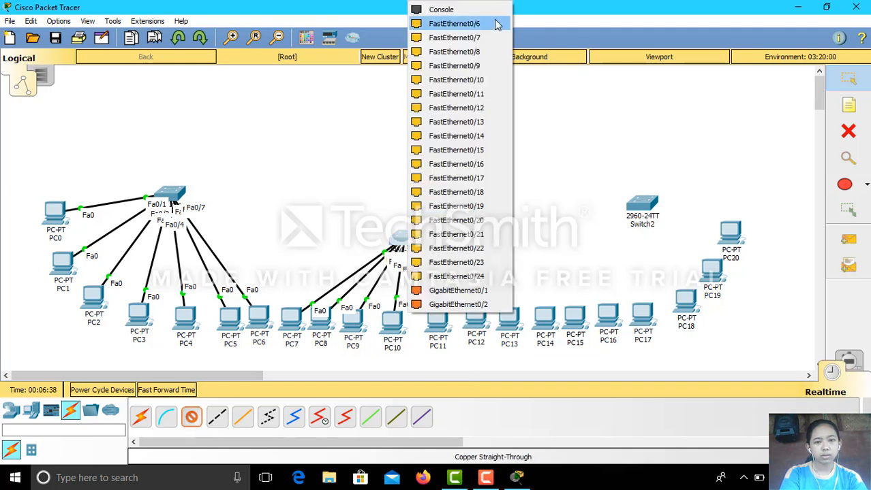
click(497, 24)
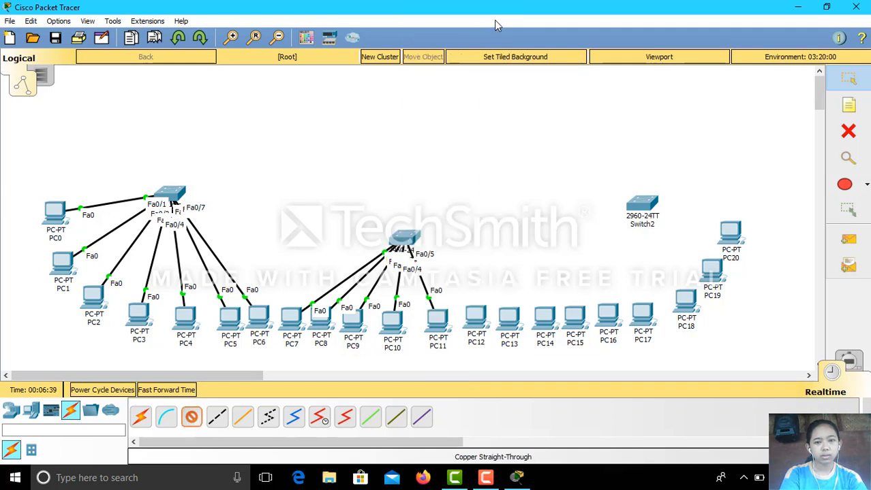
mouse_move(477, 324)
click(478, 319)
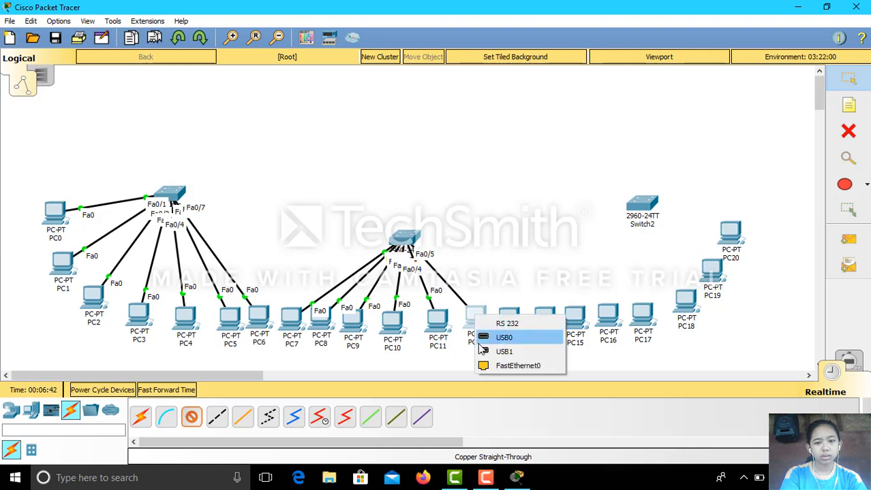
click(518, 364)
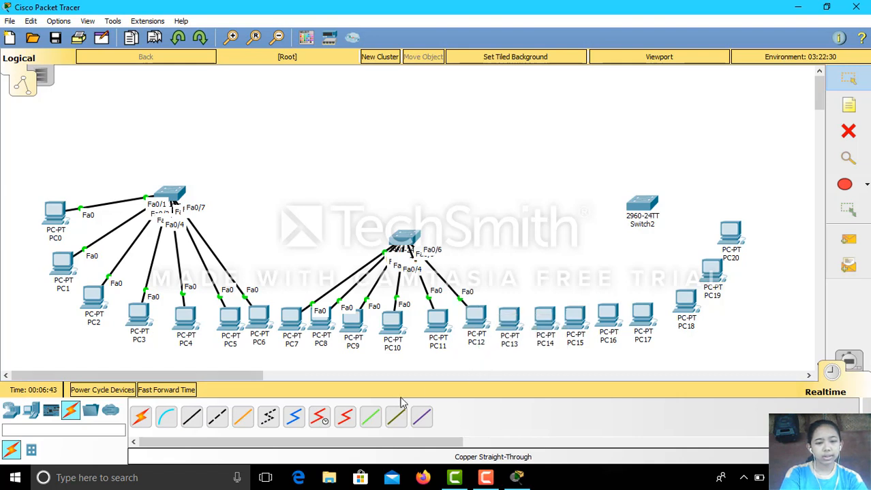
click(192, 418)
click(408, 237)
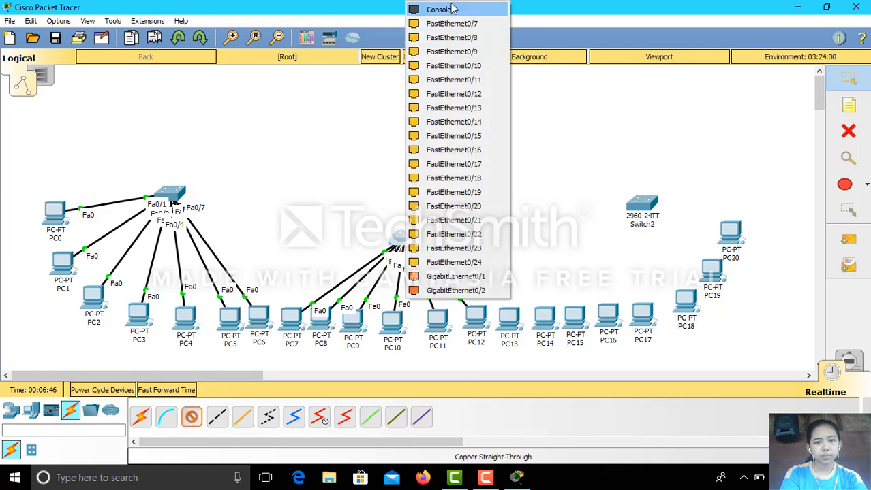
click(452, 24)
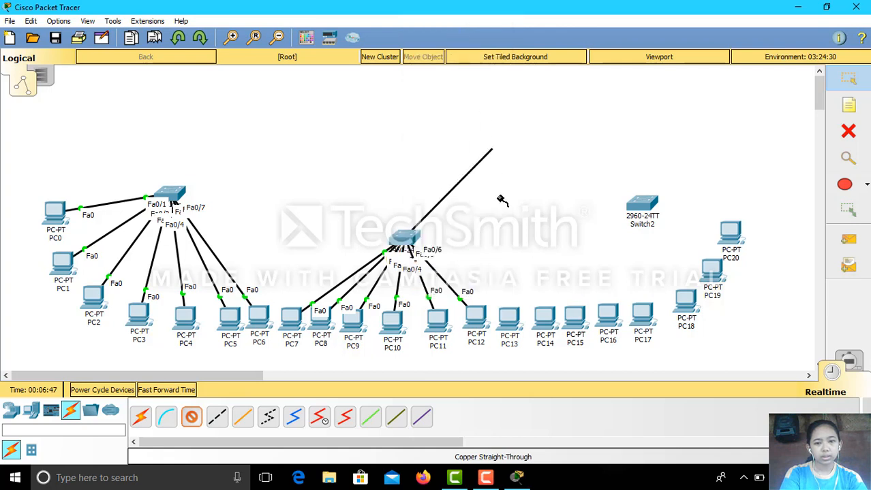
click(509, 321)
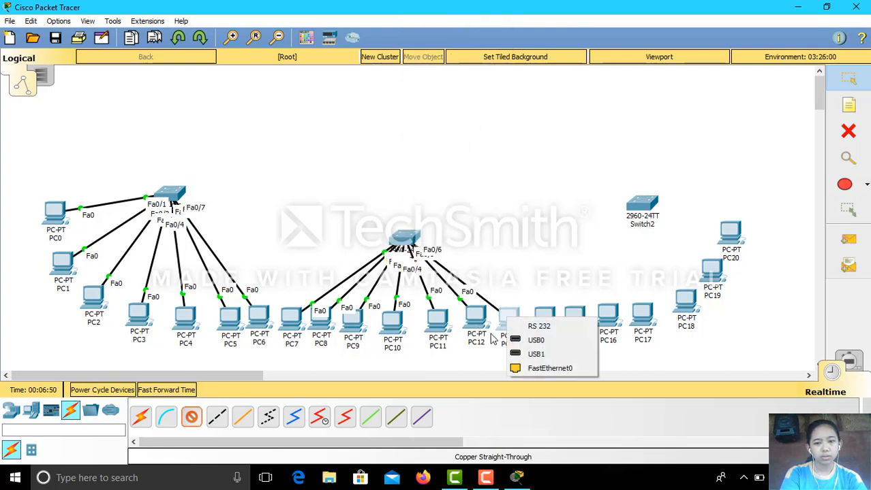
click(517, 368)
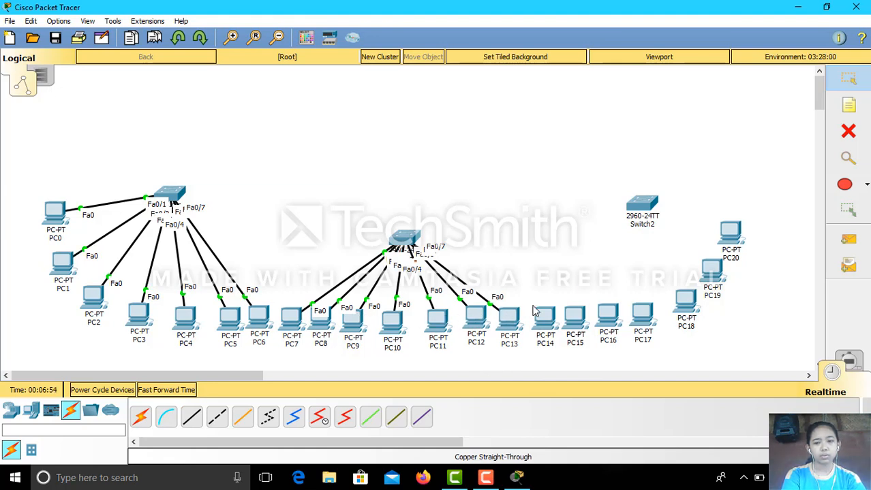
click(191, 416)
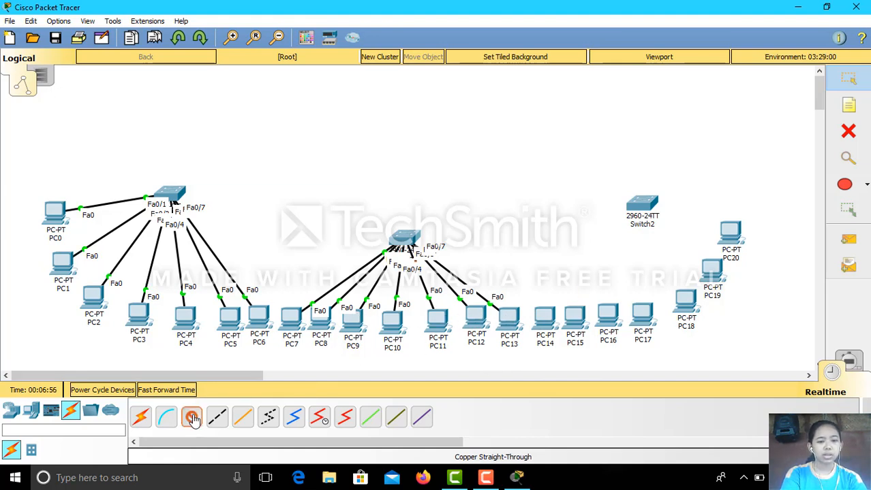
click(637, 211)
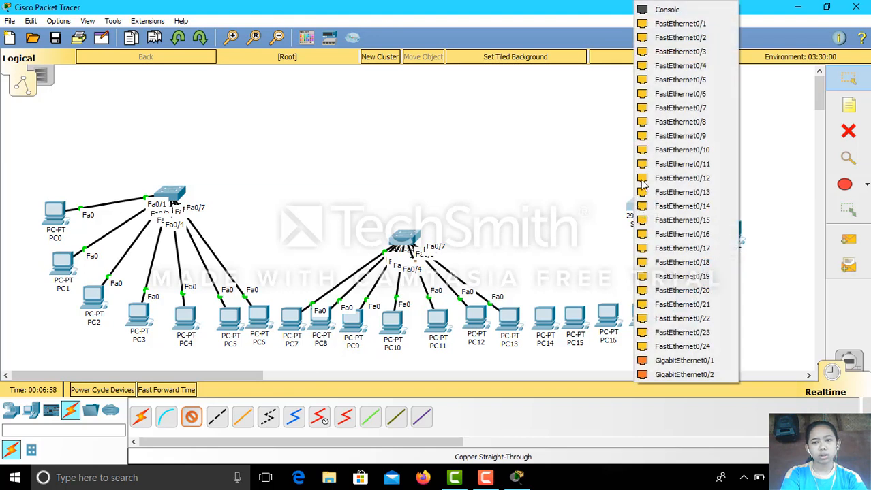
Connect PC14 to Switch2 Fa0/1 and PC15 to Fa0/2 via FastEthernet0.
click(656, 28)
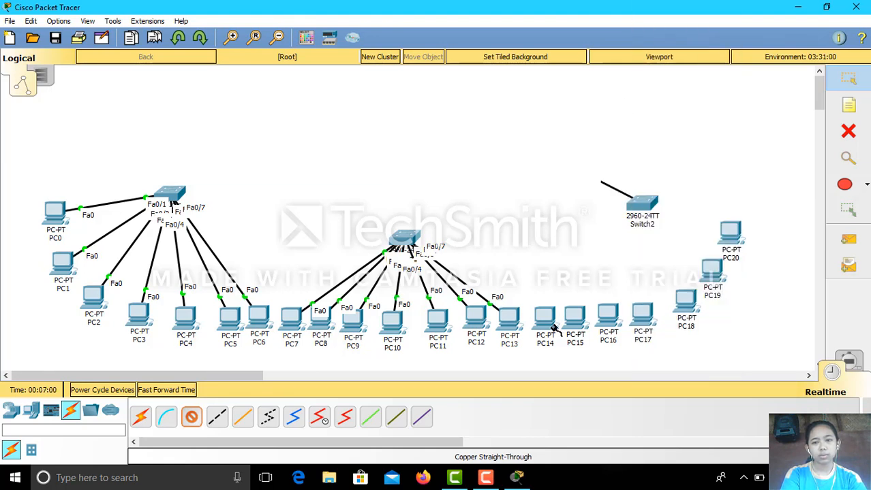
click(545, 324)
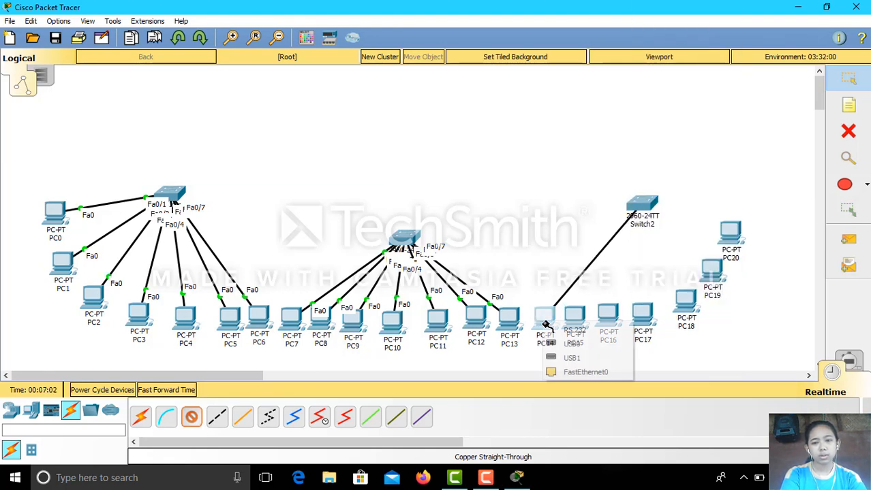
click(554, 377)
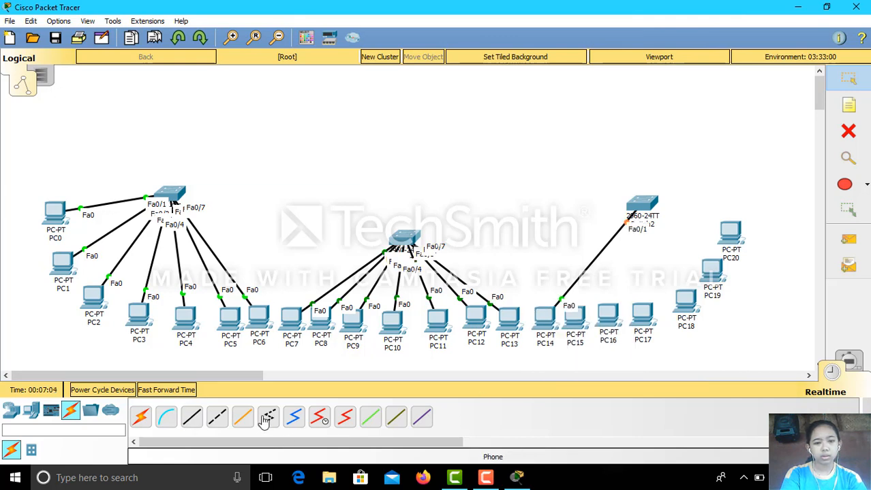
click(191, 416)
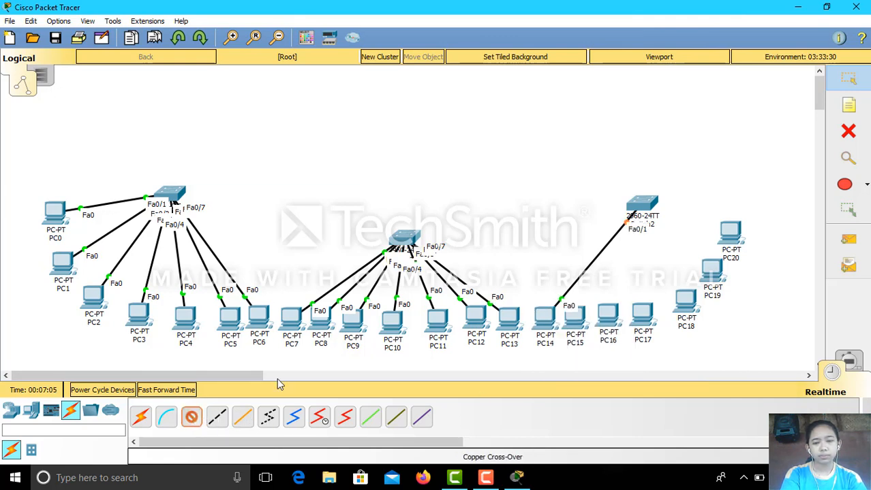
click(651, 202)
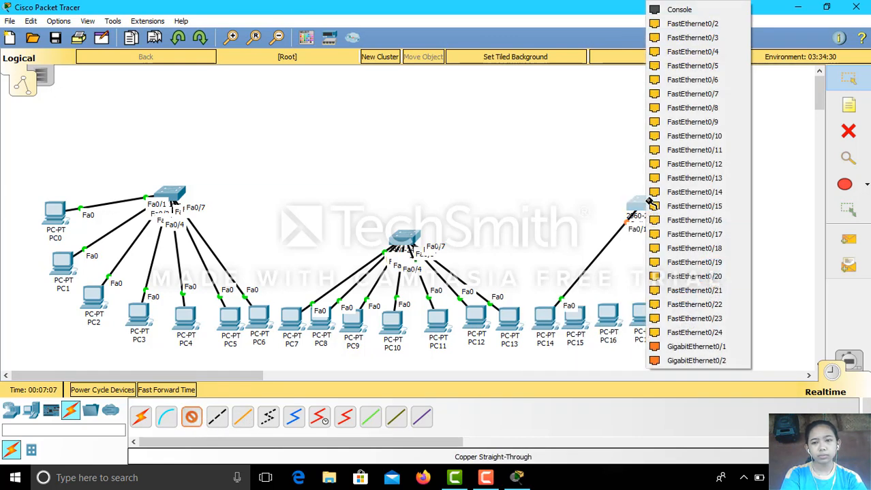
click(691, 37)
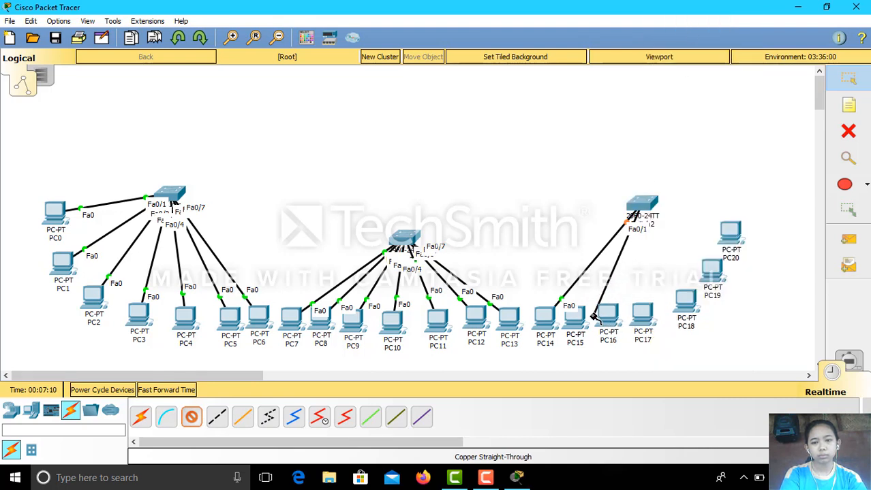
click(576, 315)
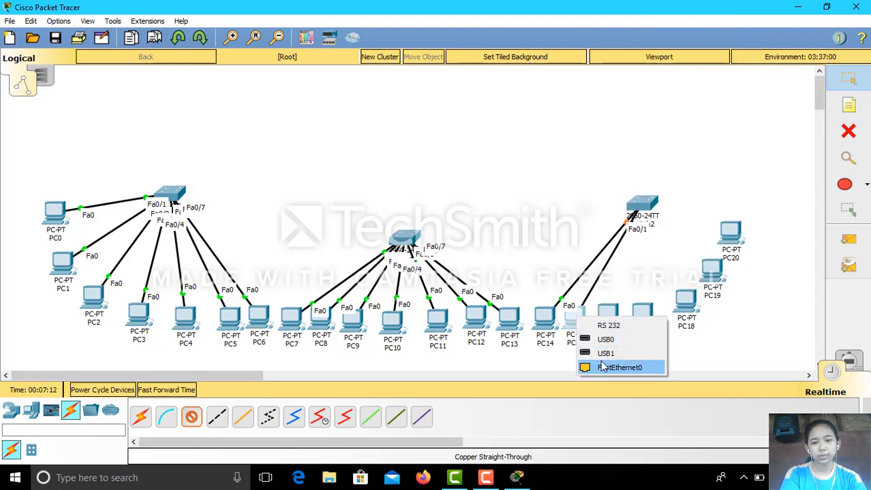
click(587, 366)
Cable PC16 to Switch2 Fa0/3 and PC17 to Fa0/4 with straight-through copper.
click(191, 417)
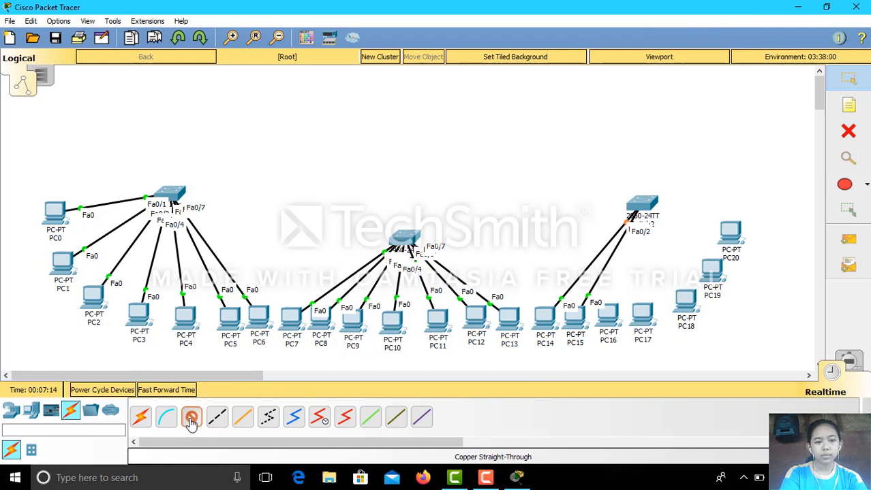
click(639, 203)
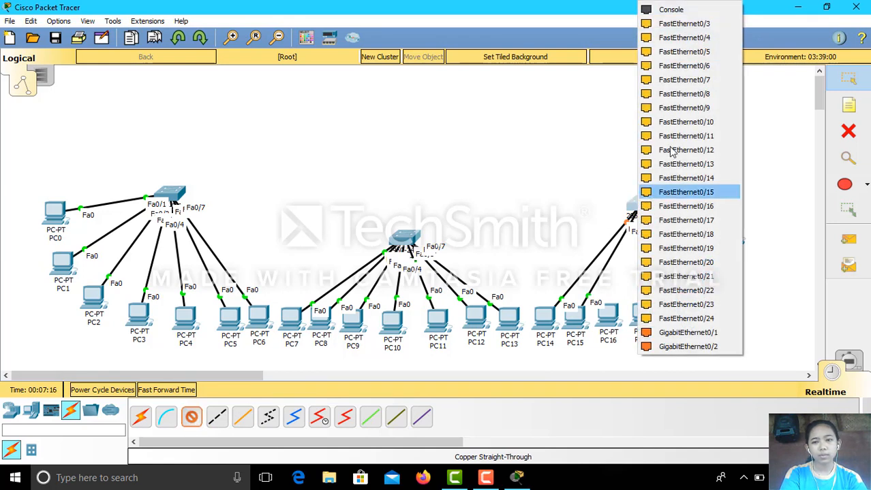
click(686, 28)
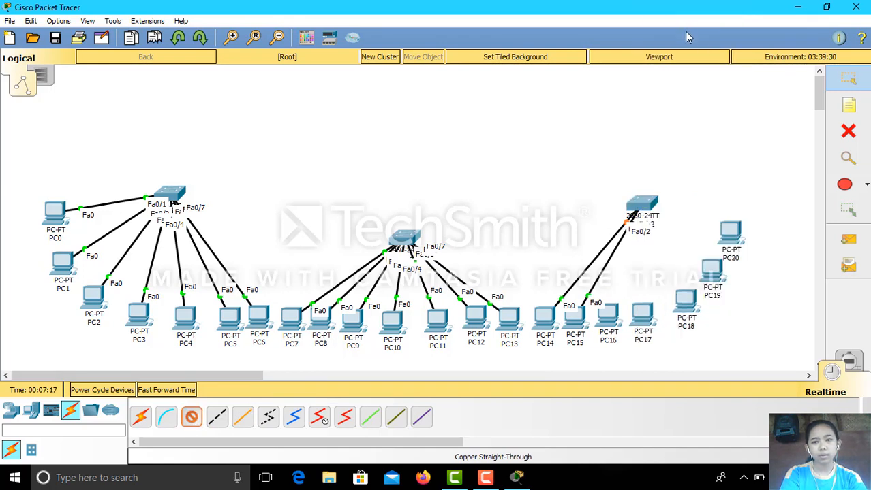
click(608, 321)
click(617, 367)
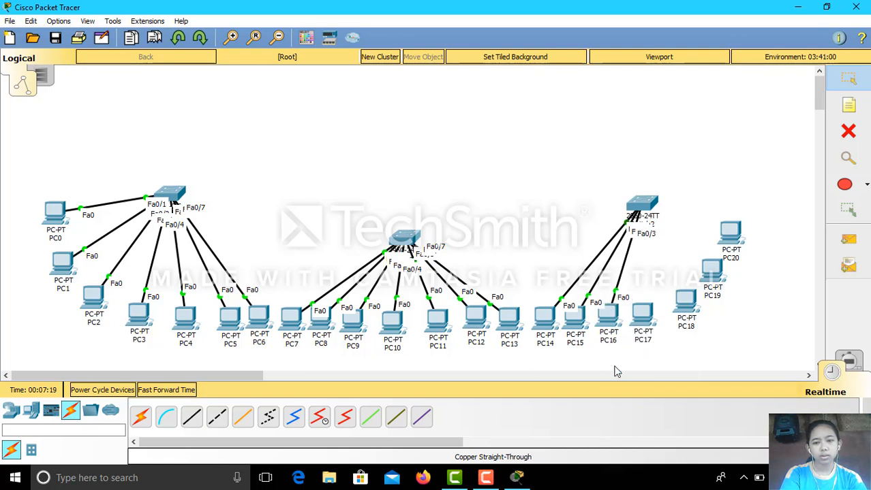
click(190, 421)
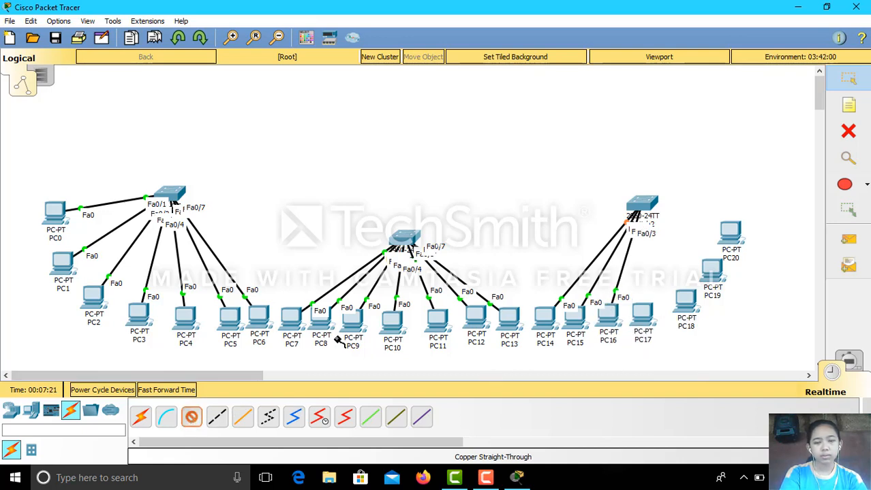
click(641, 204)
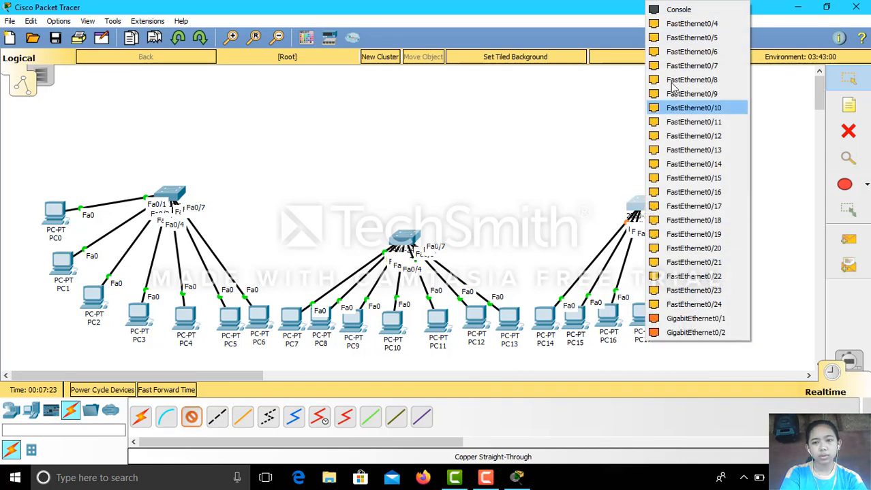
click(688, 23)
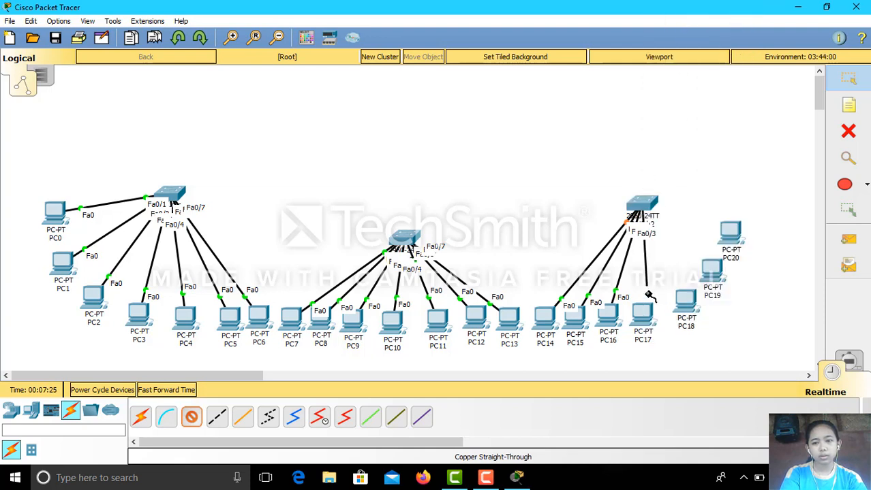
click(642, 318)
click(664, 364)
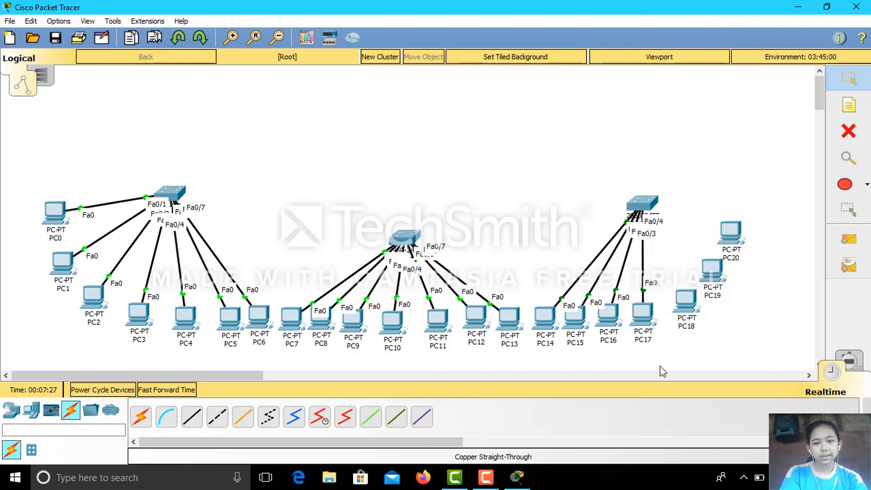
Cable PC18 to Switch2 Fa0/5 and PC19 to Fa0/6 on their FastEthernet0 ports.
click(191, 417)
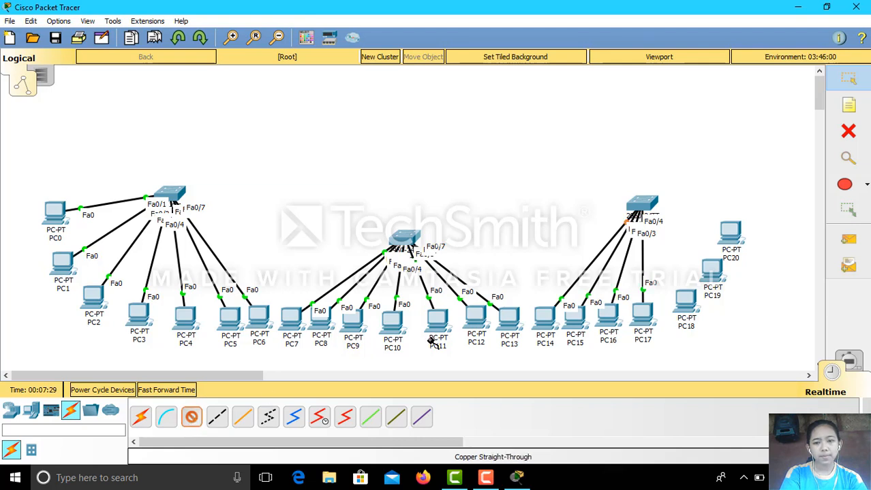
click(636, 206)
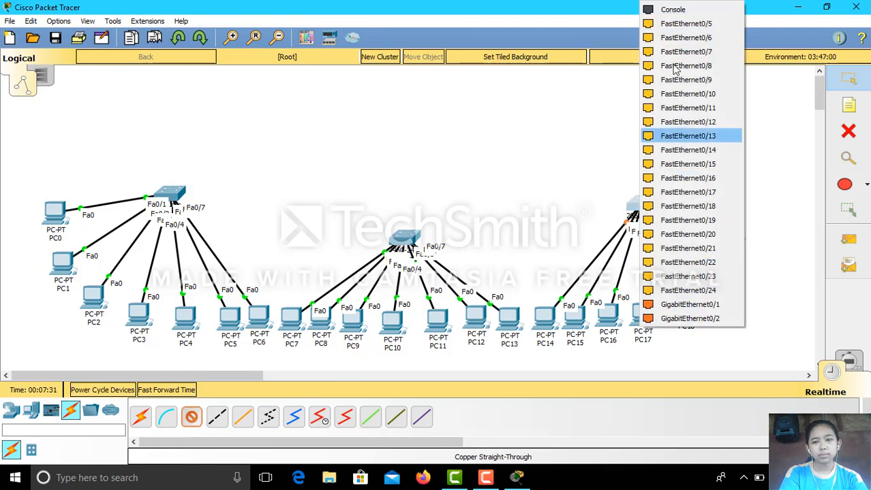
click(678, 37)
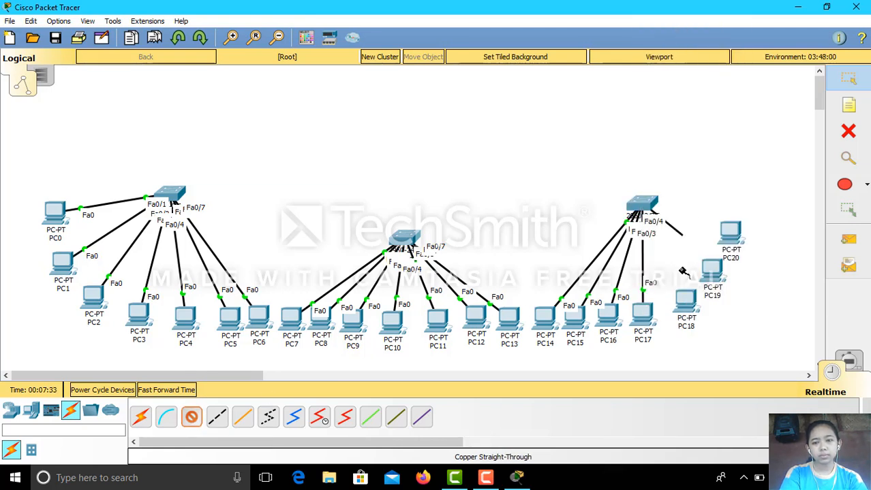
click(684, 305)
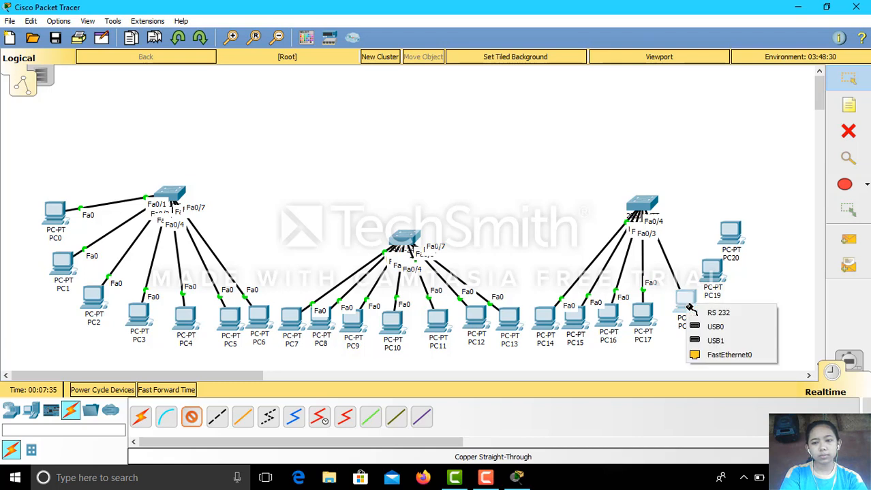
click(696, 354)
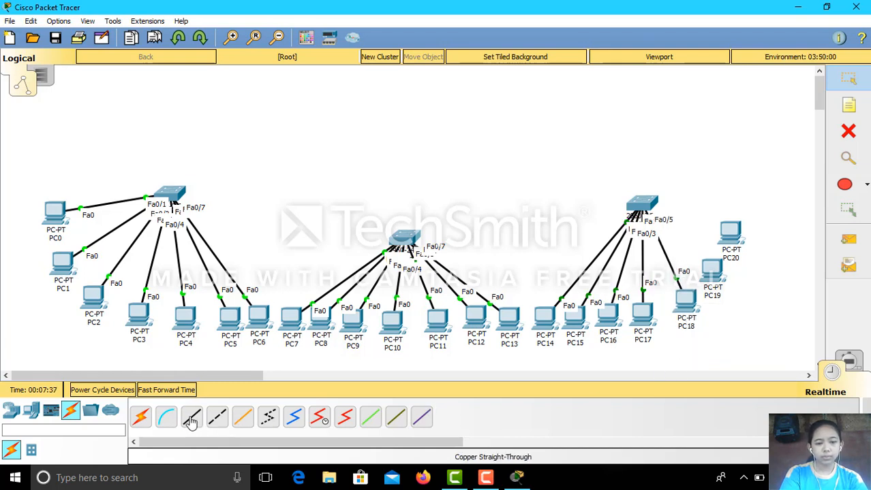
click(639, 203)
click(686, 40)
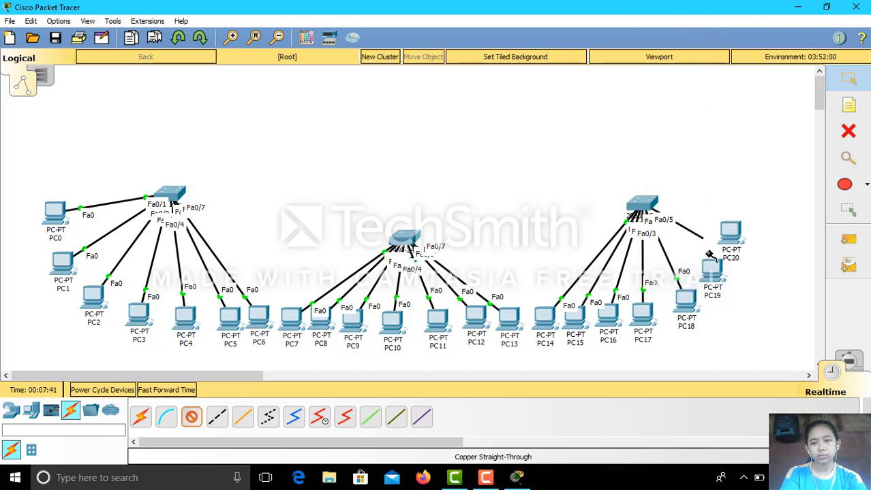
click(713, 274)
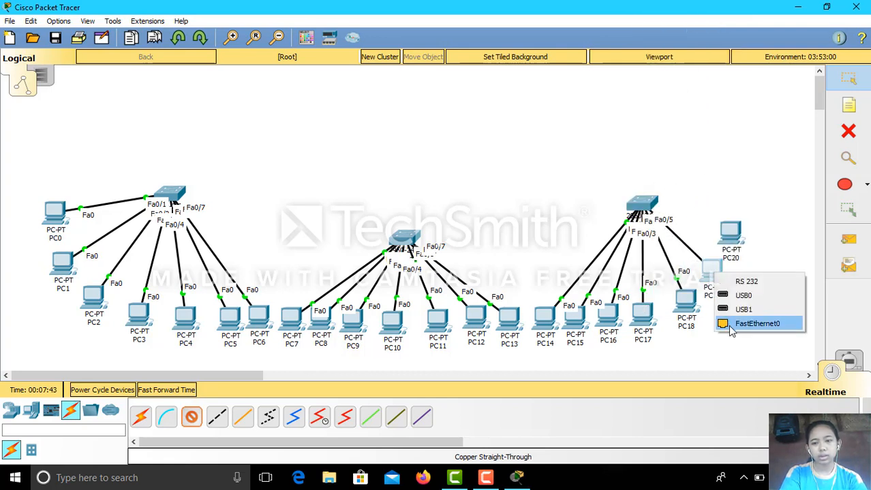
click(729, 324)
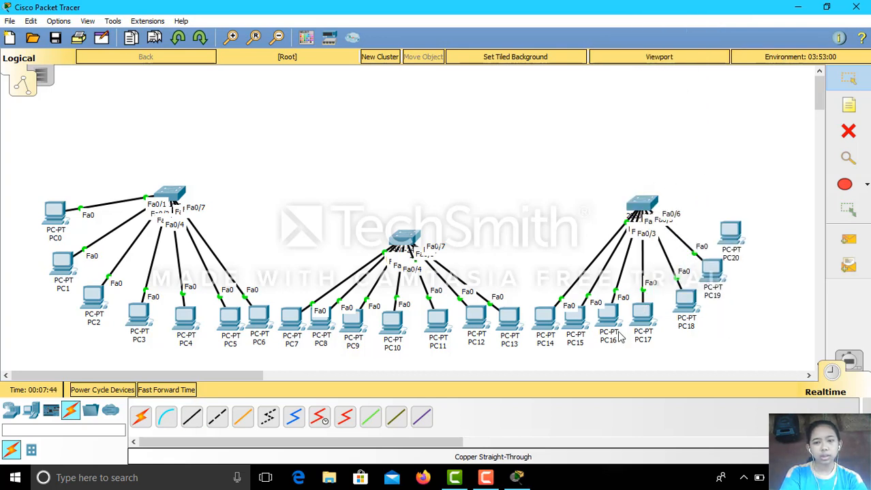
Connect PC20's FastEthernet0 to Switch2 port Fa0/7 with straight-through copper.
click(191, 417)
click(641, 205)
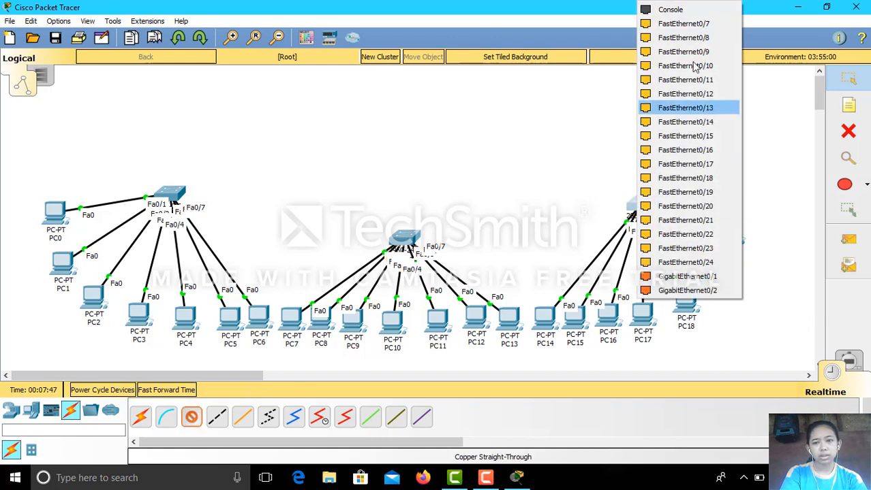
click(700, 24)
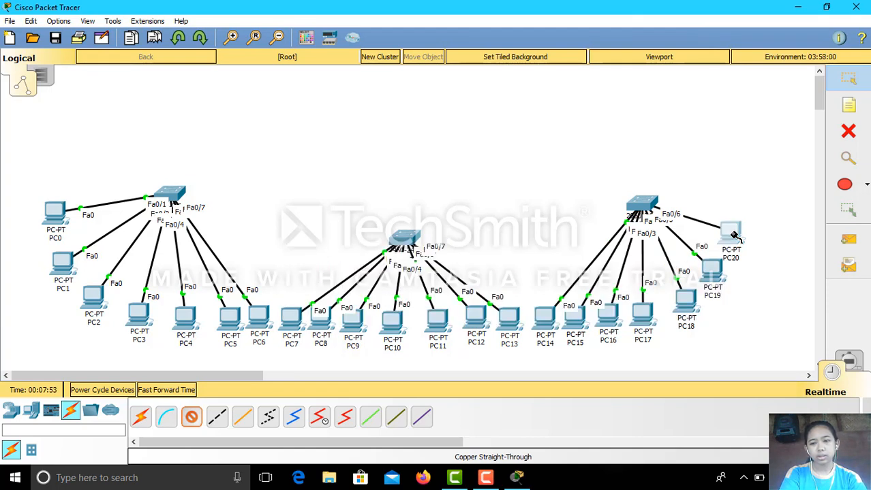
click(732, 234)
click(756, 284)
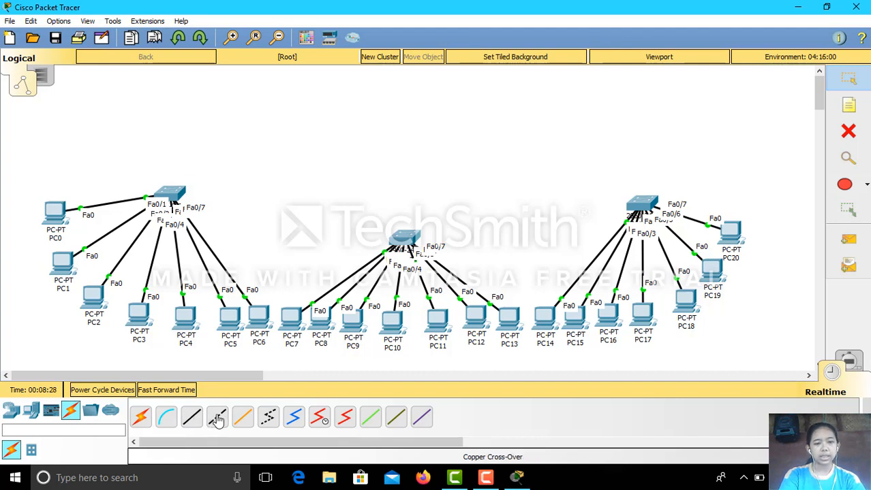
Link left switch Fa0/8 to middle switch Fa0/8 with a copper crossover cable.
click(216, 418)
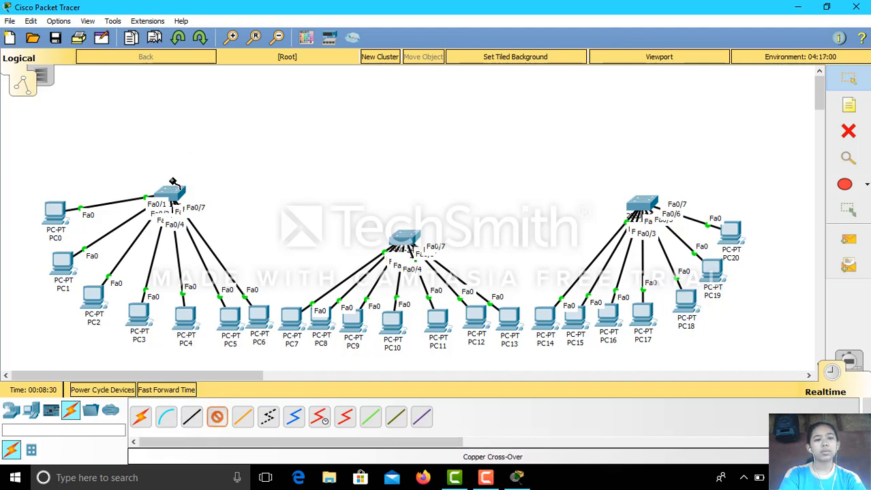
click(172, 191)
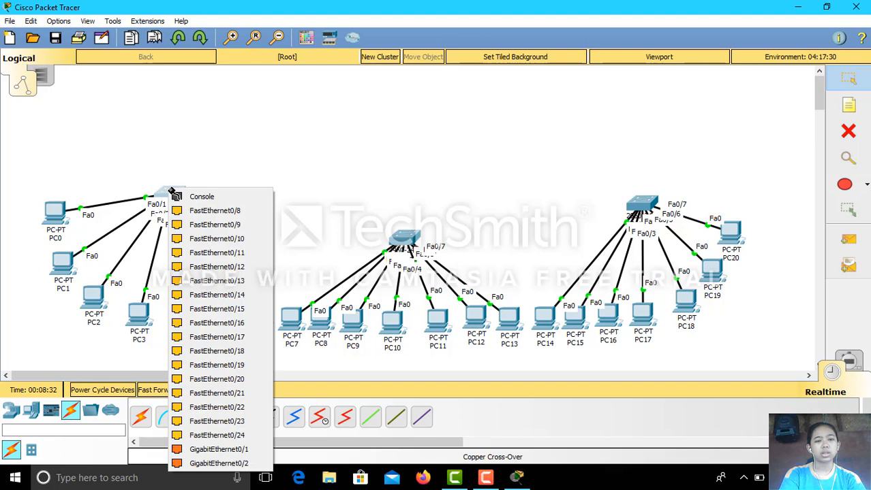
click(193, 213)
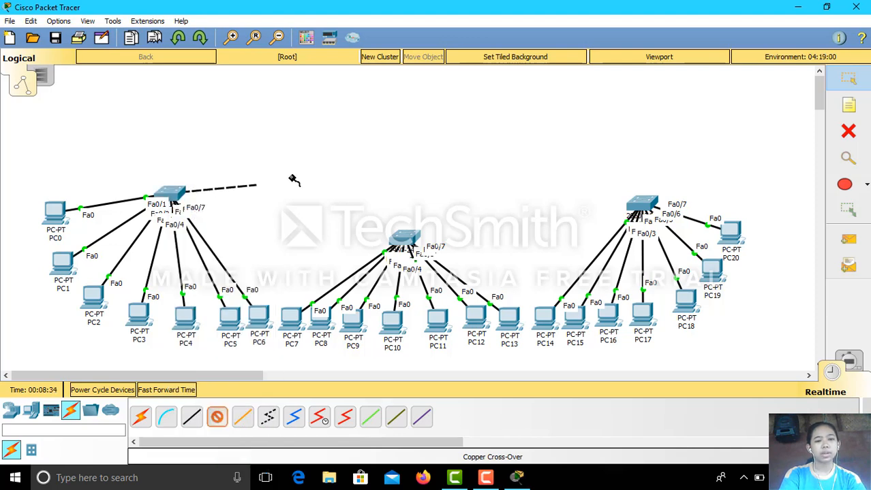
click(406, 239)
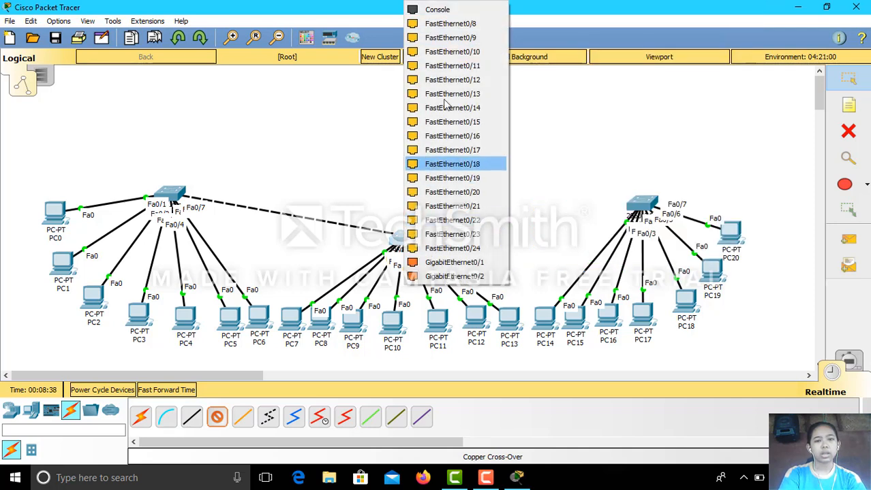
click(482, 24)
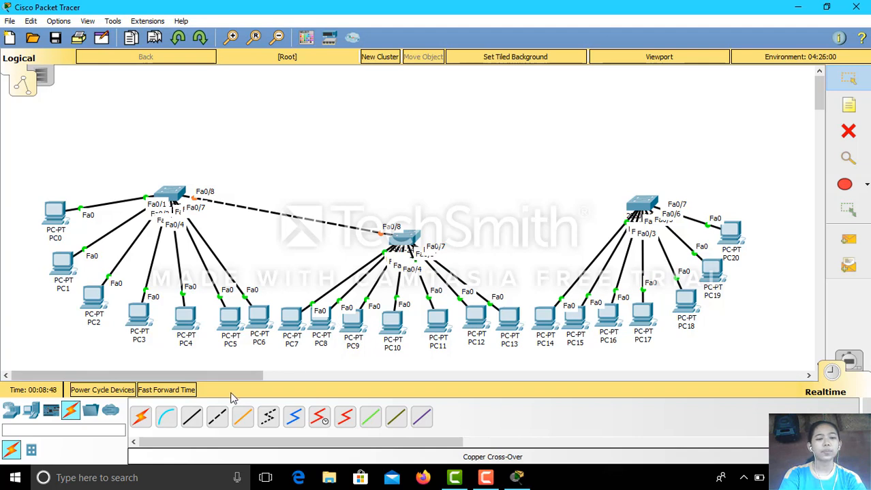
Link right switch Fa0/8 to middle switch Fa0/9 with a copper crossover cable.
click(216, 417)
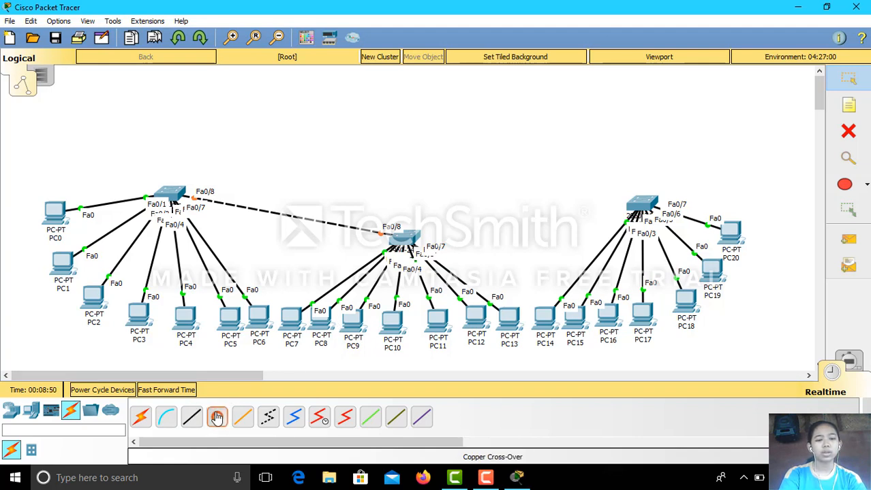
click(639, 206)
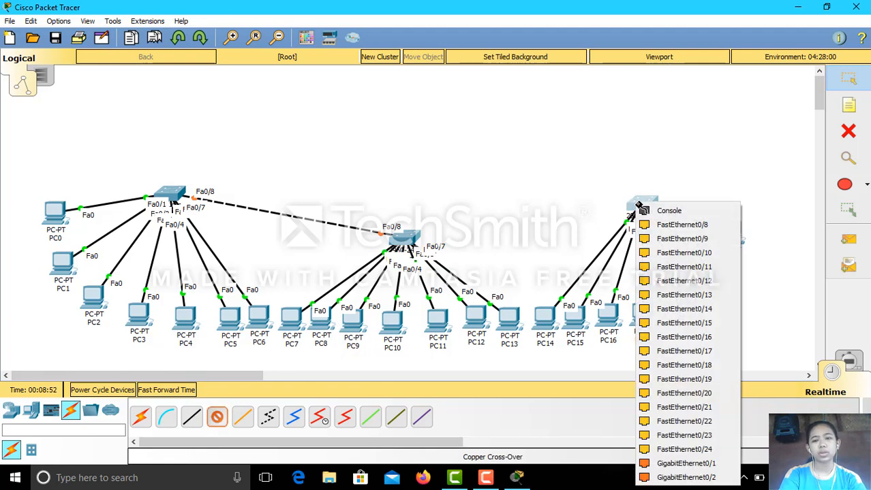
click(643, 225)
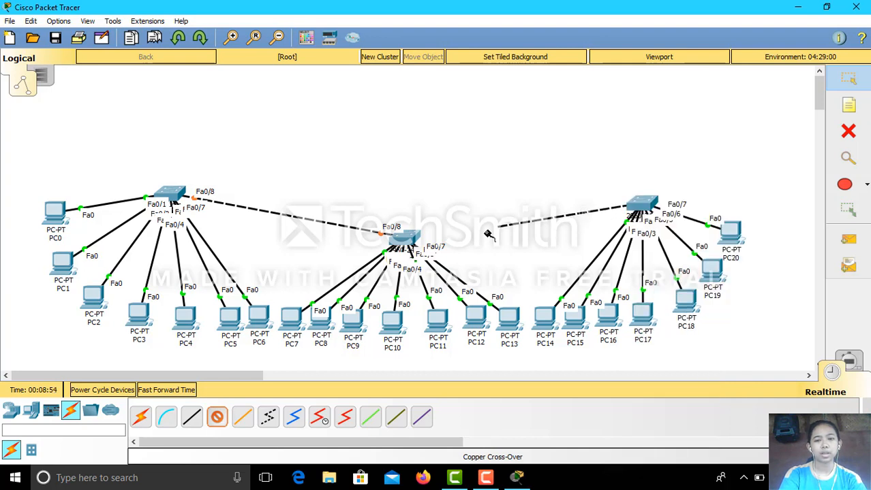
click(409, 238)
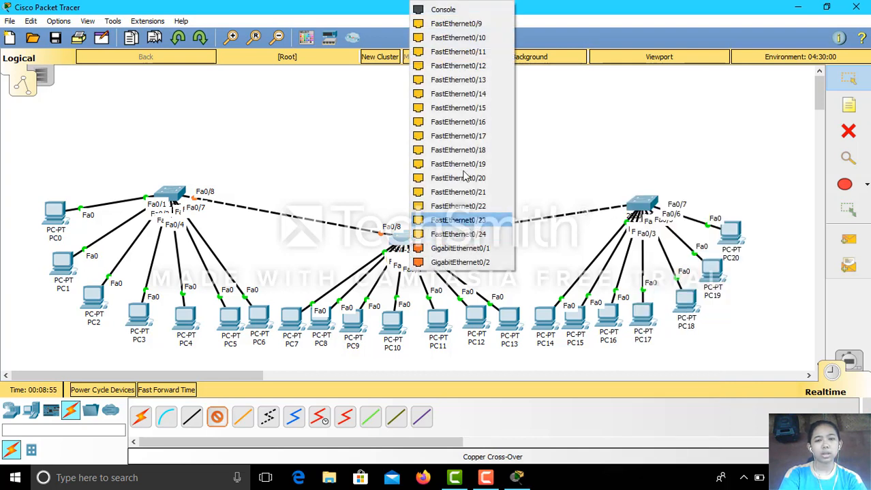
click(487, 25)
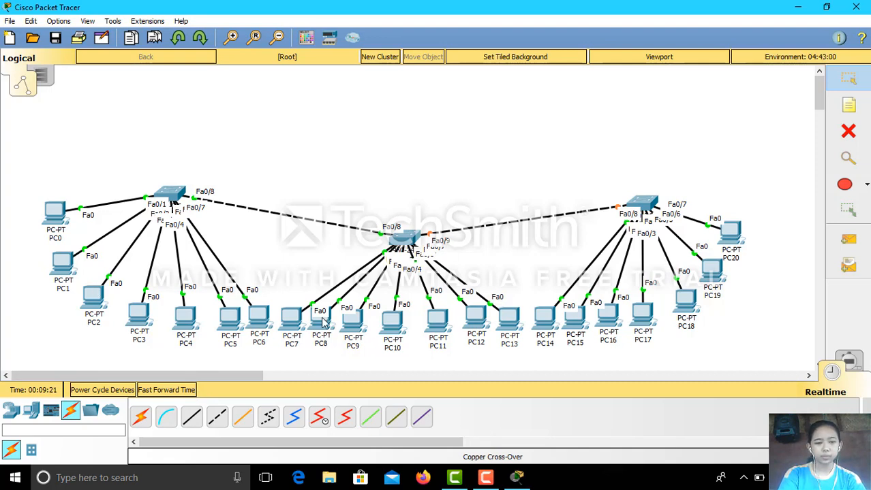
mouse_move(312, 313)
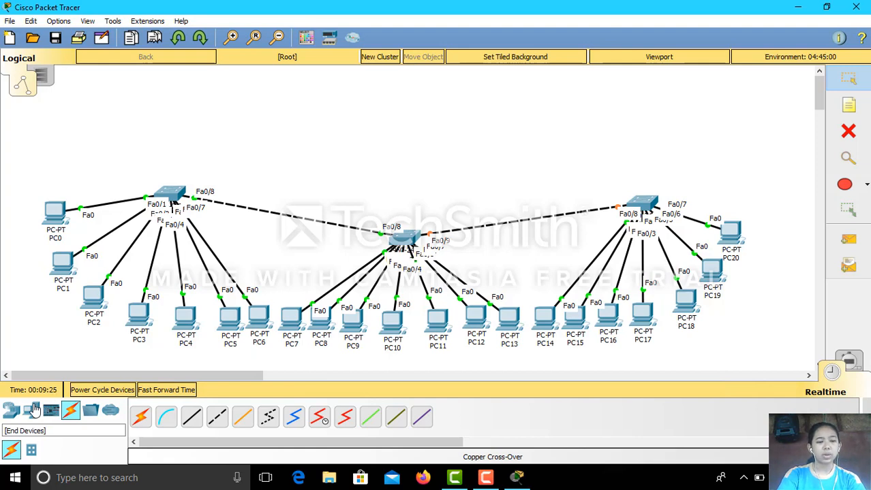
Place a Server-PT (Server0) above the middle switch and close its window.
click(32, 411)
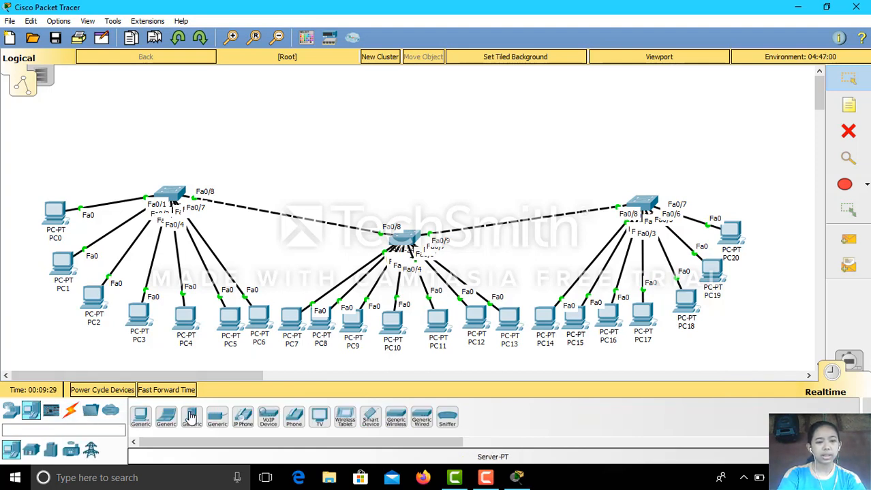
click(191, 418)
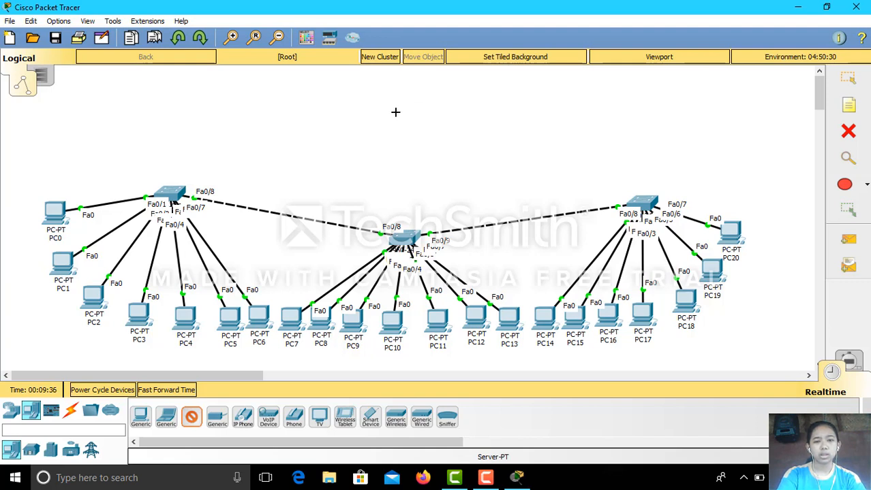
click(400, 116)
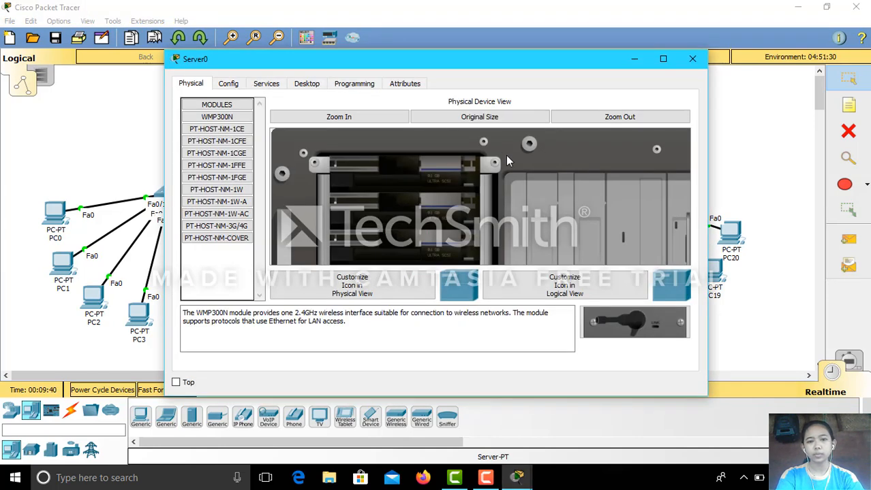
click(693, 59)
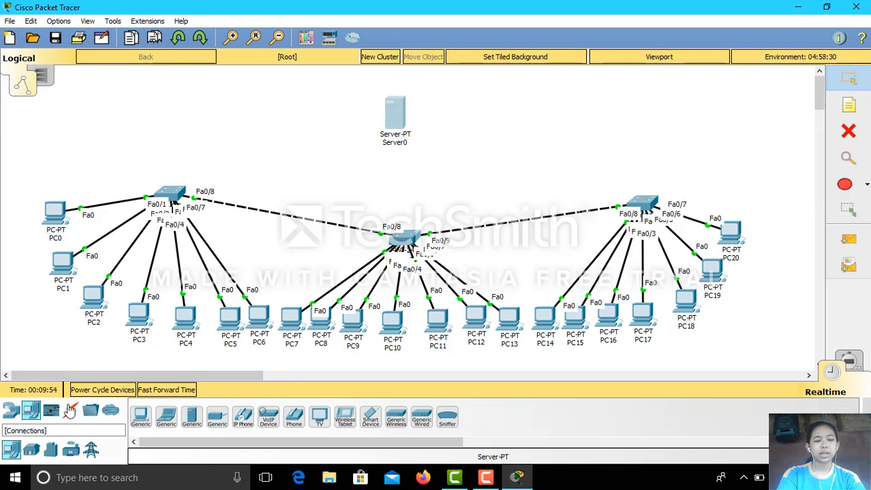
Cable Server0's FastEthernet0 to Switch1 port Fa0/10 with copper straight-through.
click(70, 410)
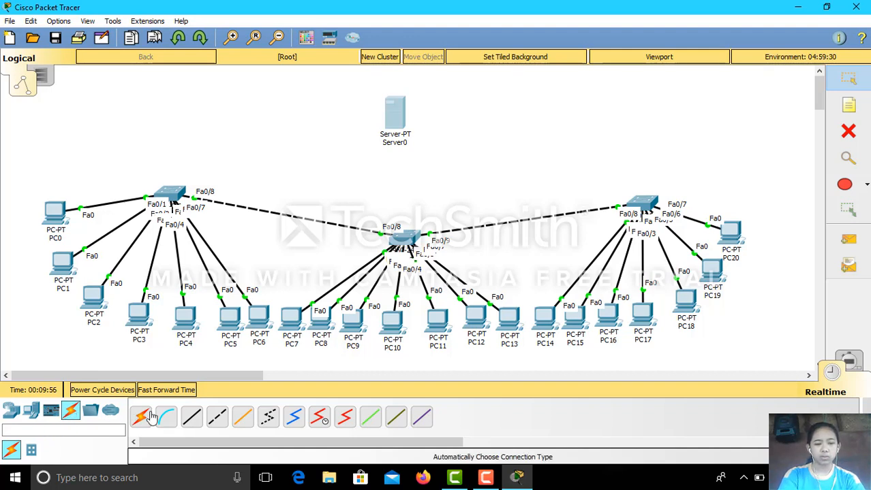
click(192, 417)
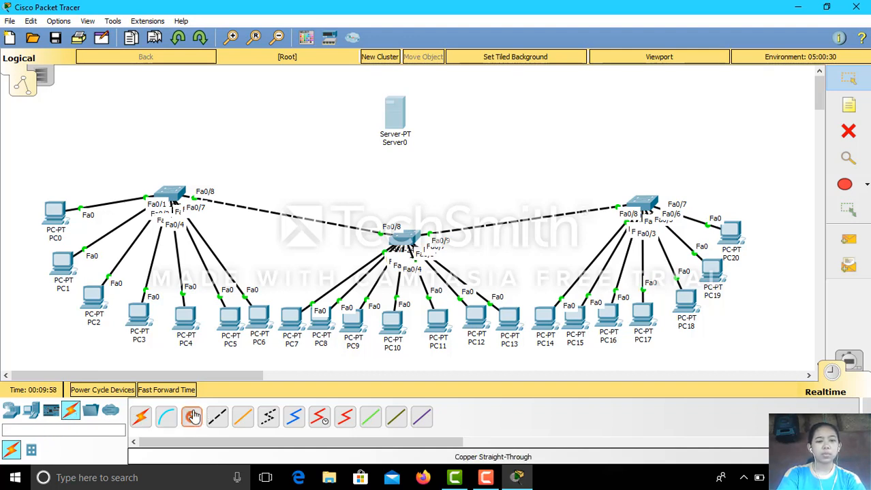
click(400, 126)
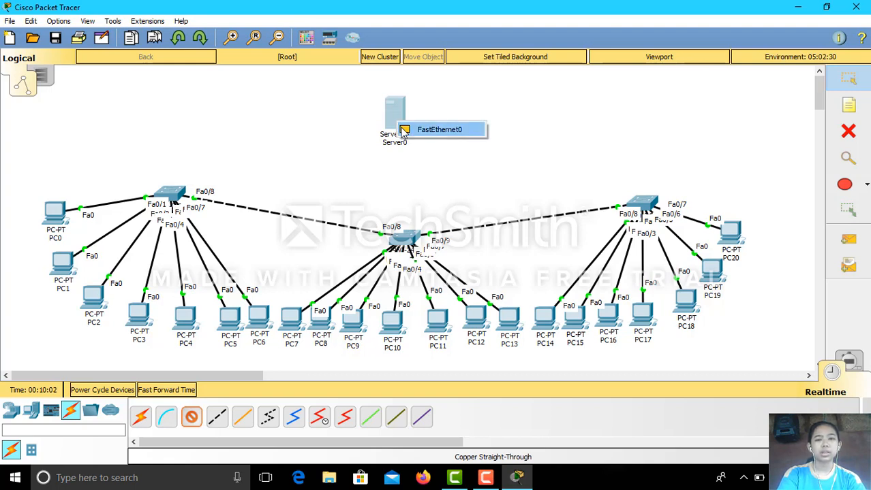
click(404, 130)
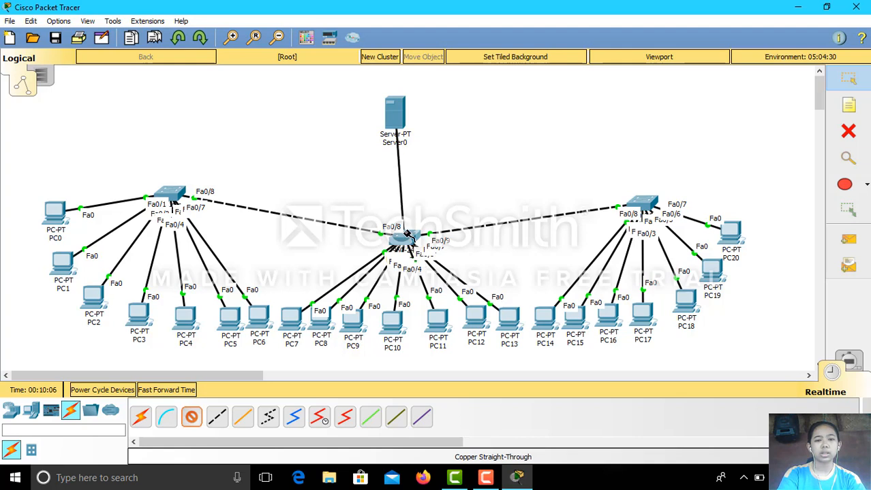
click(406, 236)
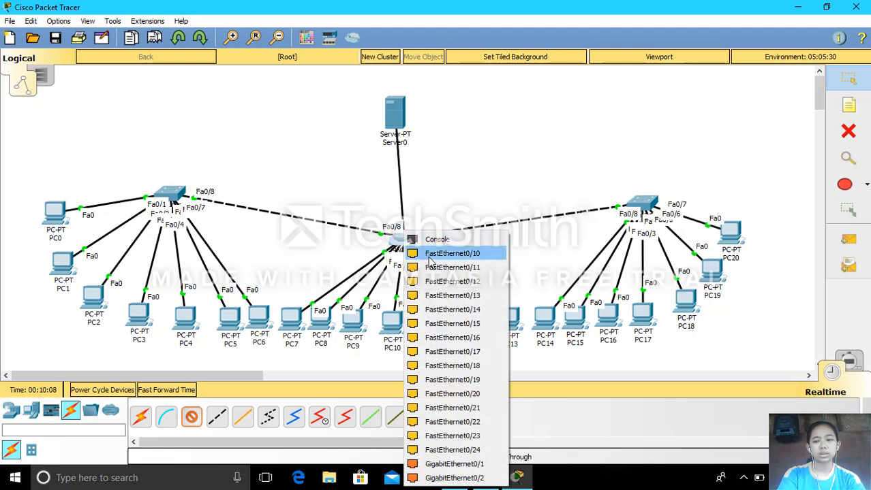
click(451, 253)
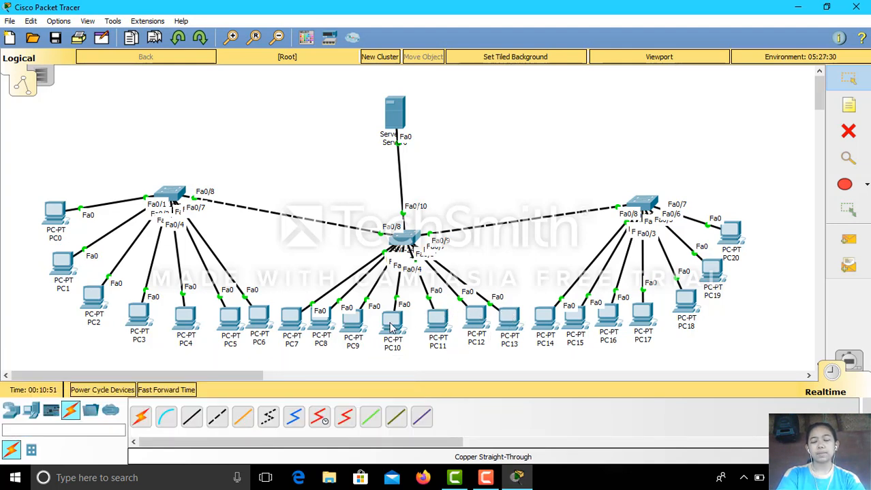
Open PC0's configuration window from the workspace.
mouse_move(463, 321)
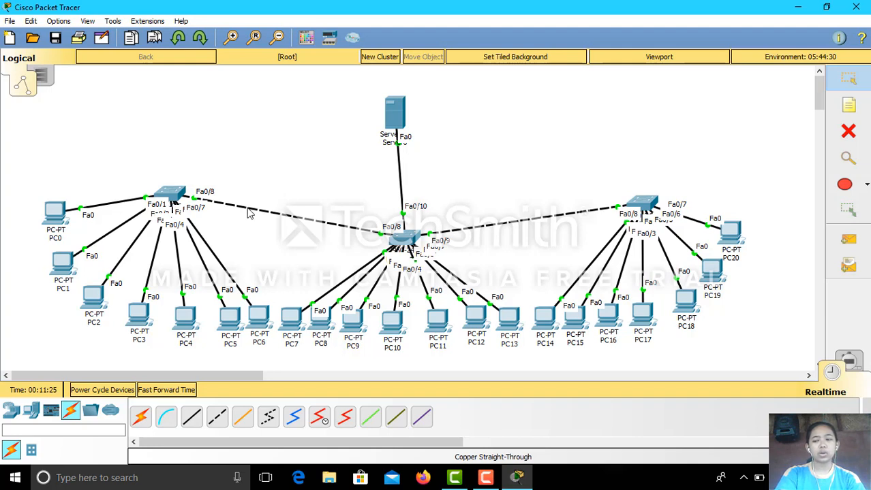
click(57, 215)
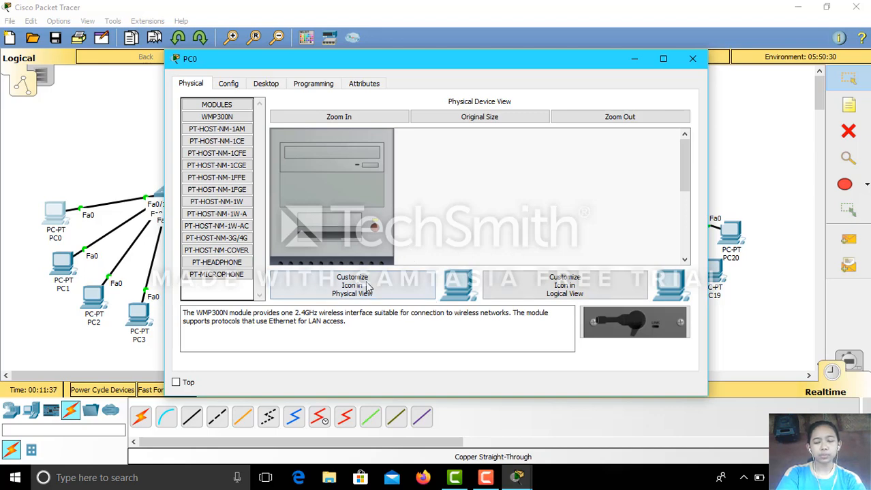
In PC0's IP Configuration, auto-fill subnet mask 255.0.0.0 and clear the mistyped IP.
click(265, 84)
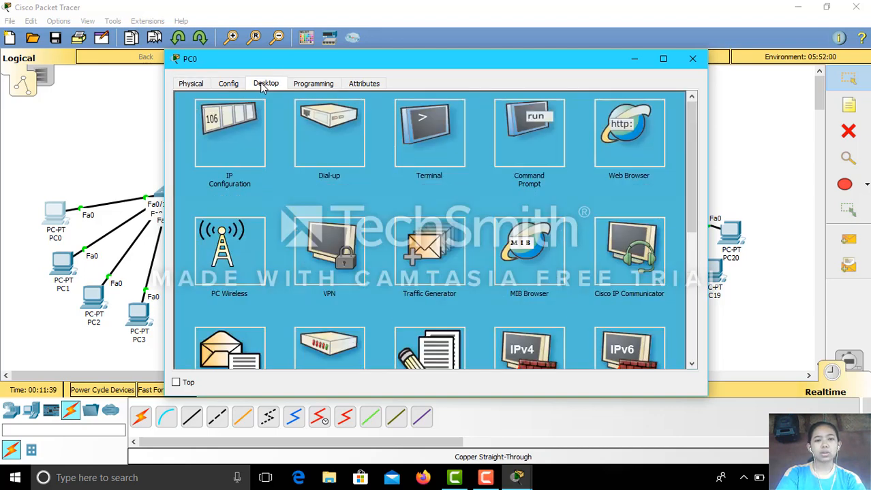
click(247, 134)
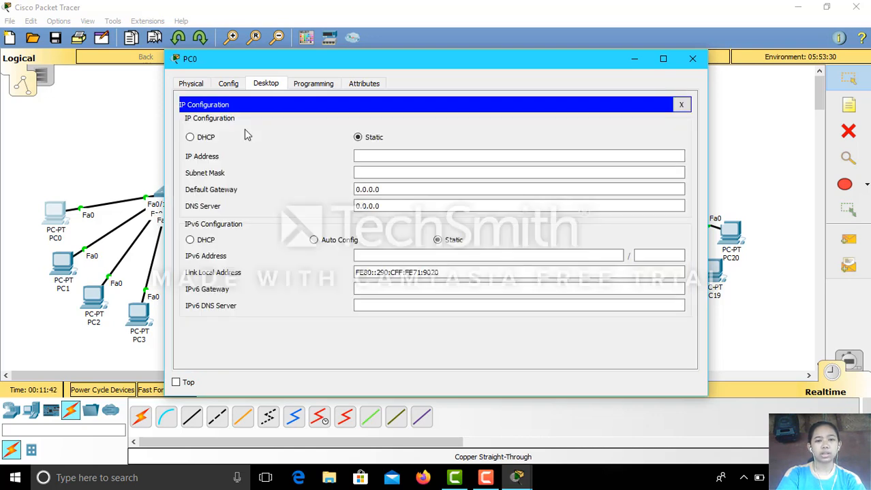
click(363, 157)
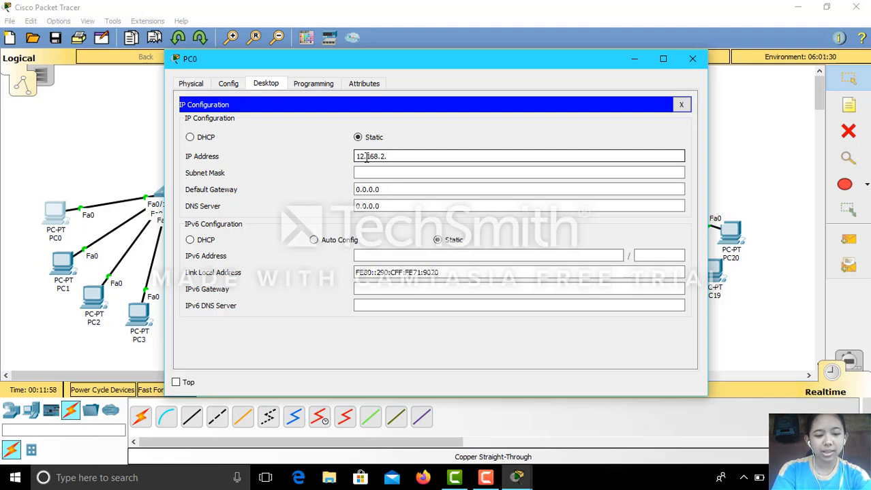
text(2)
click(455, 173)
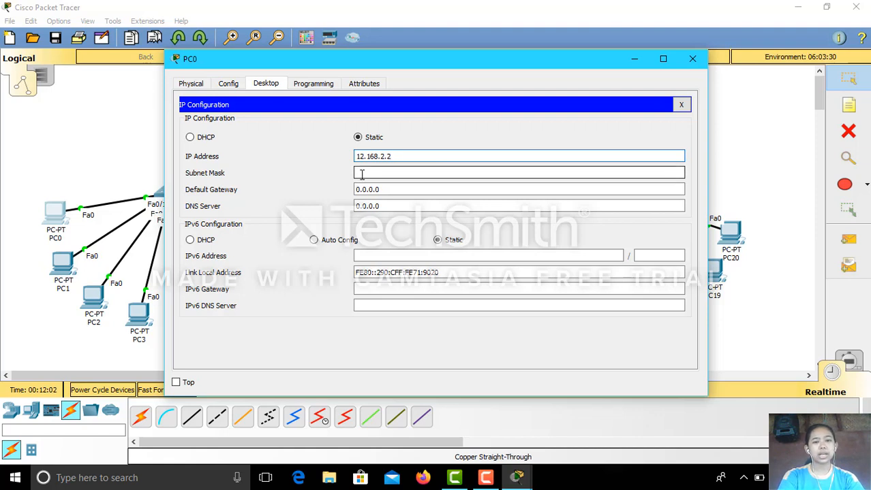
click(362, 174)
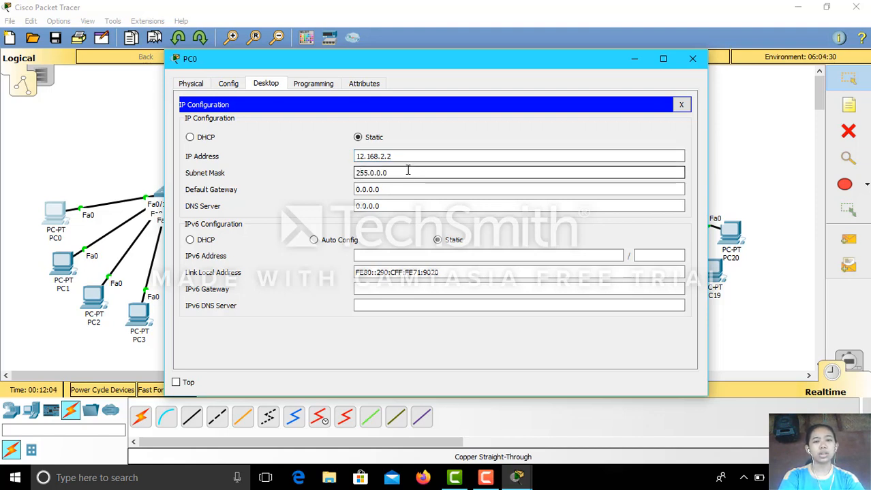
click(362, 156)
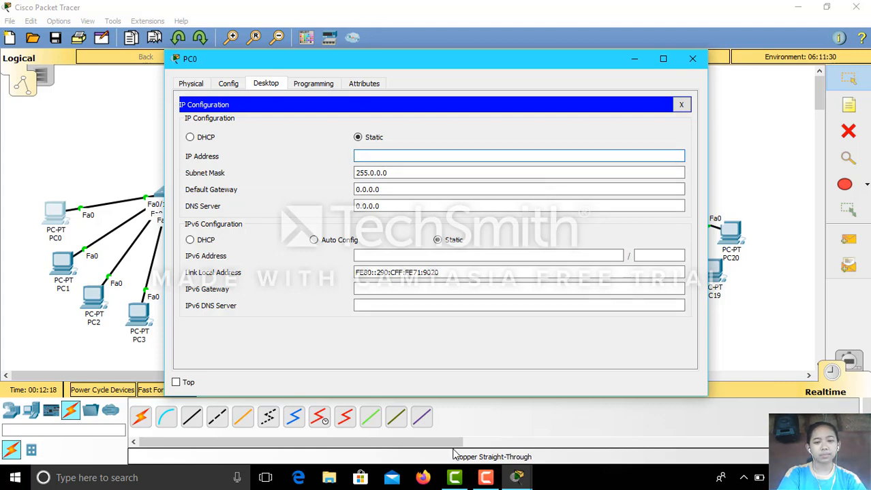
Restore the recording window and open the Windows Start menu's app list.
mouse_move(454, 479)
mouse_move(483, 472)
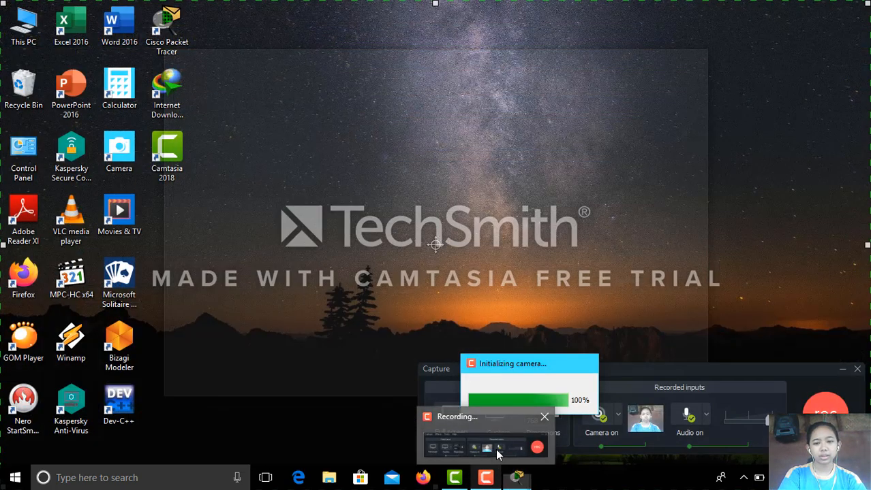
click(498, 463)
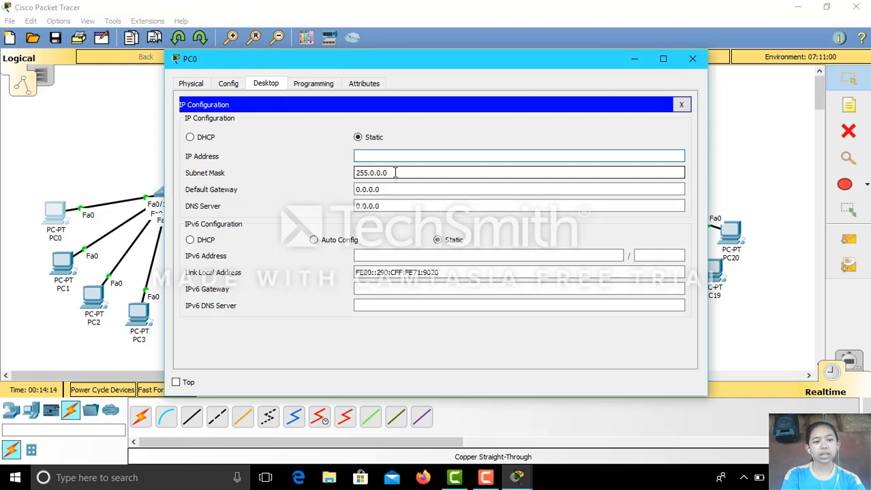
click(112, 478)
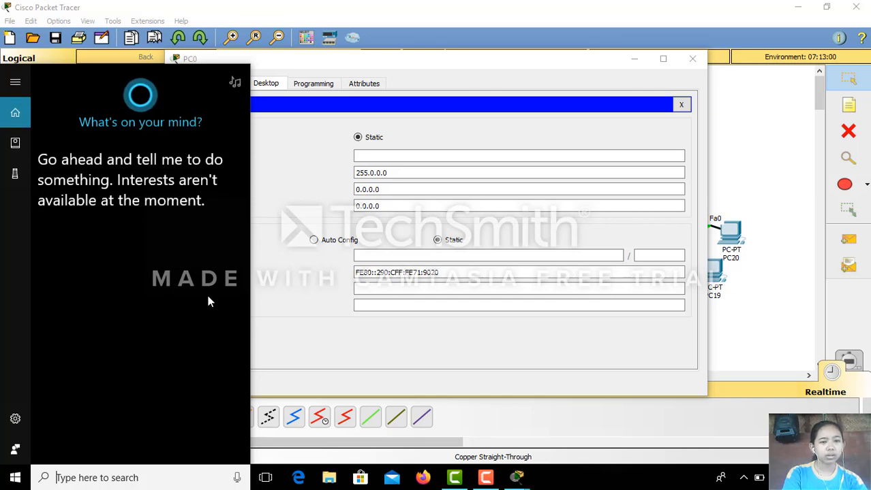
click(15, 478)
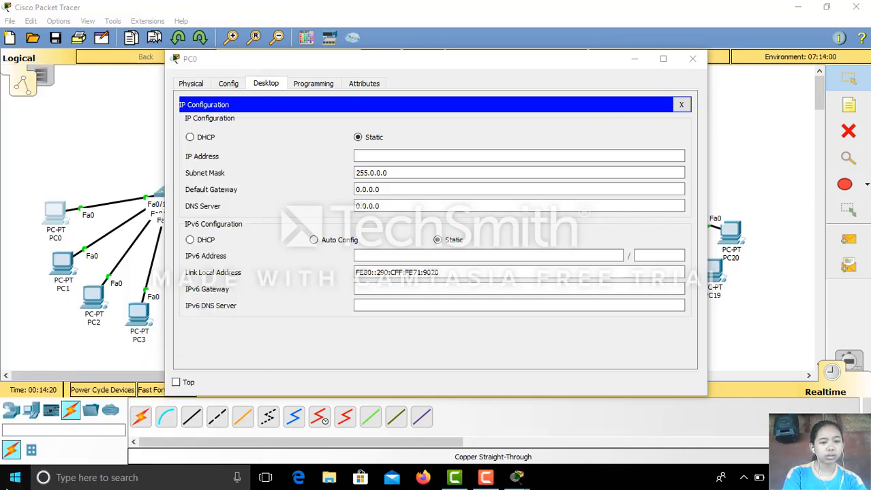
click(15, 478)
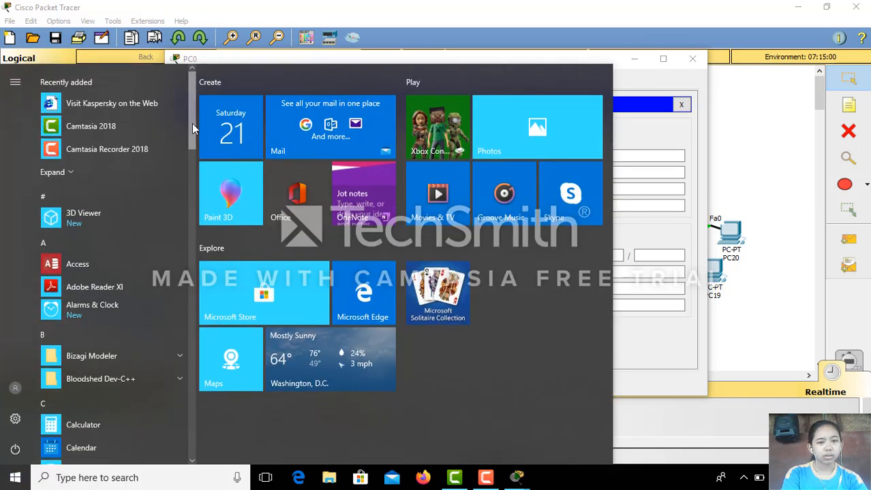
Launch the On-Screen Keyboard from Windows Ease of Access and position it beside PC0's IP field.
drag(192, 123, 214, 410)
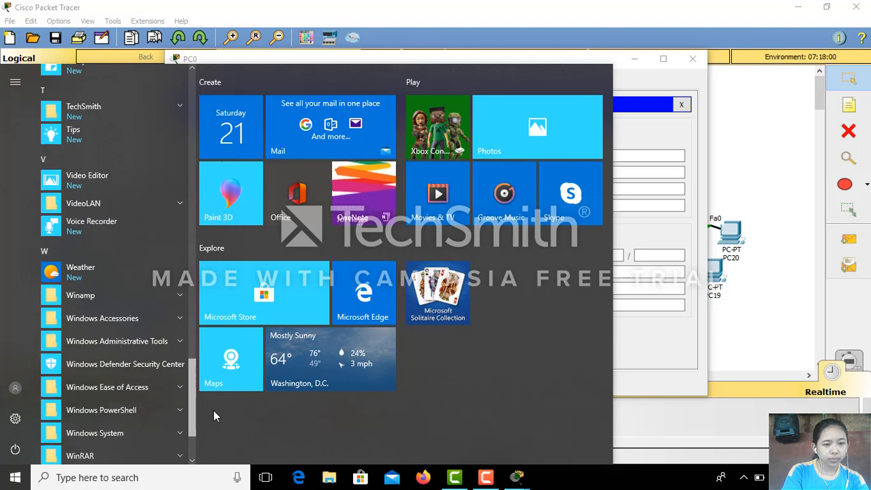
click(138, 387)
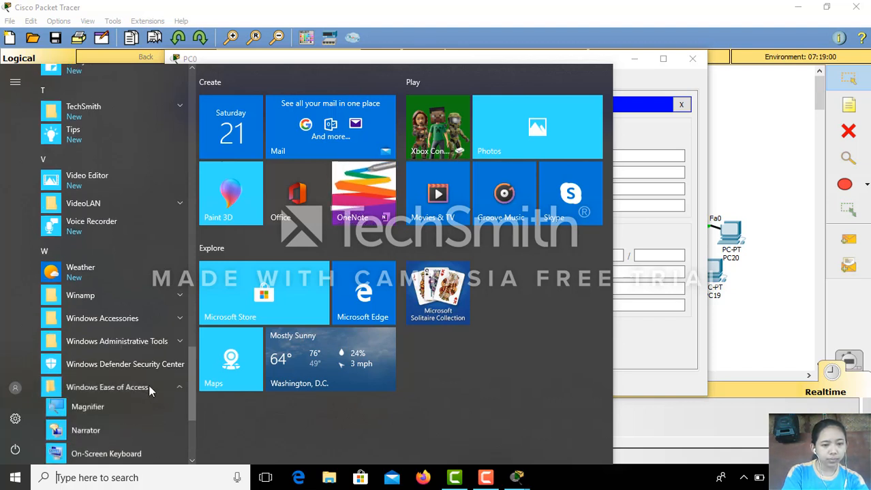
drag(194, 393, 194, 416)
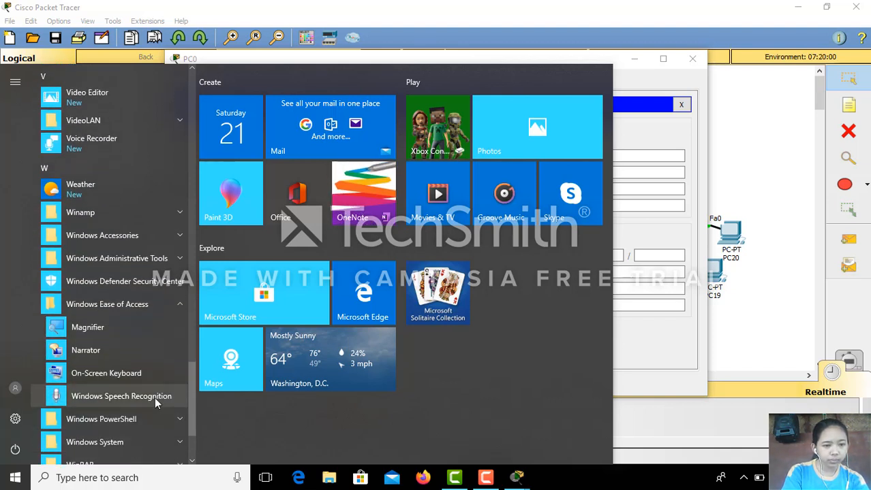
click(126, 374)
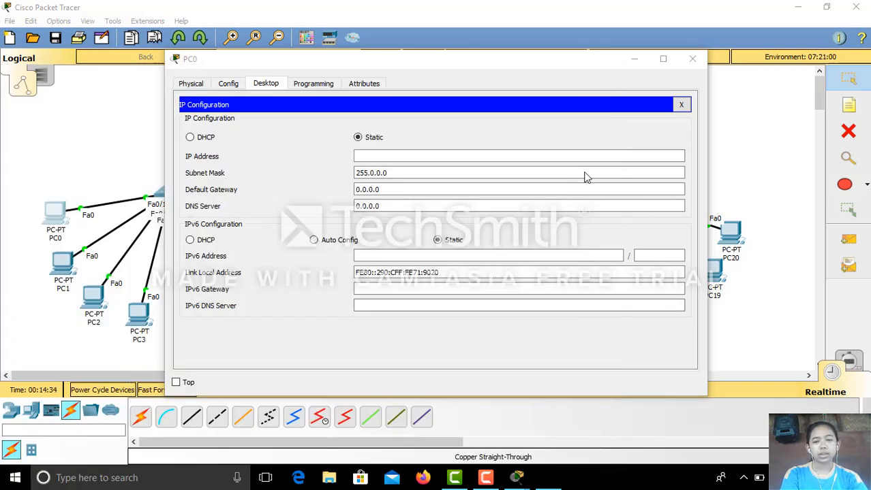
drag(603, 155, 623, 168)
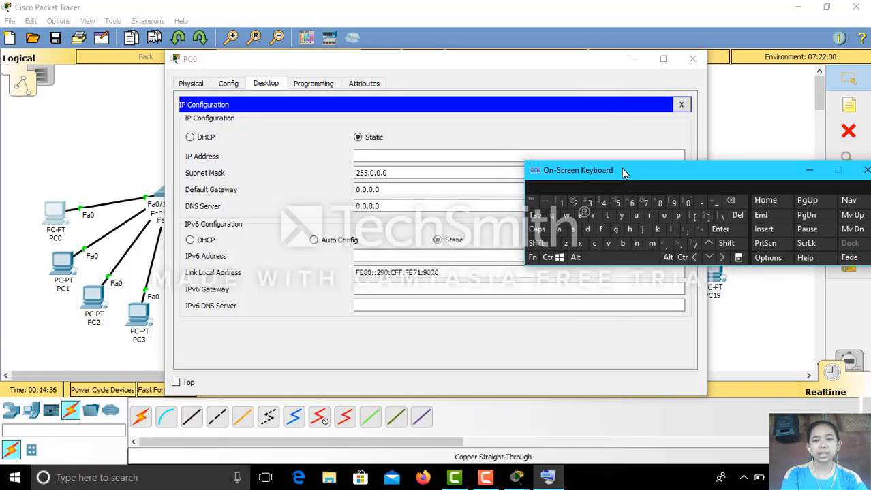
click(396, 155)
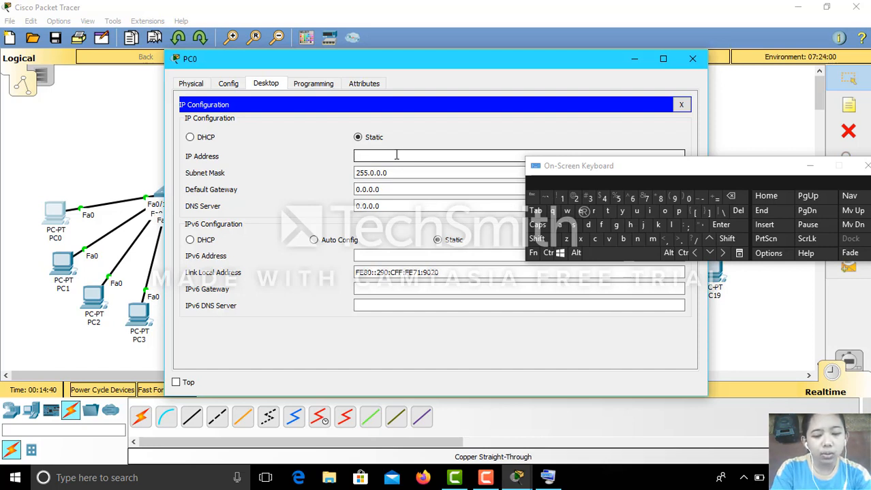
Enter PC0's IP 192.168.2.2, reset the mask to 255.255.255.0, and close the window.
text(1)
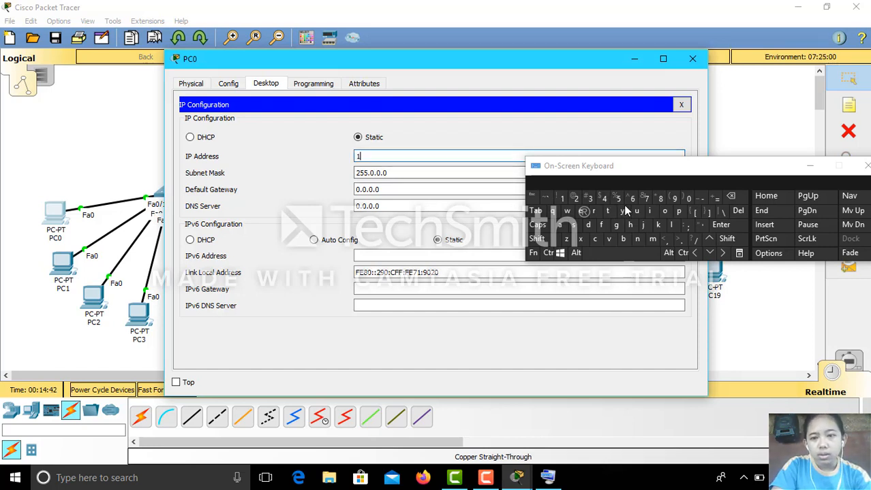
click(673, 198)
text(2)
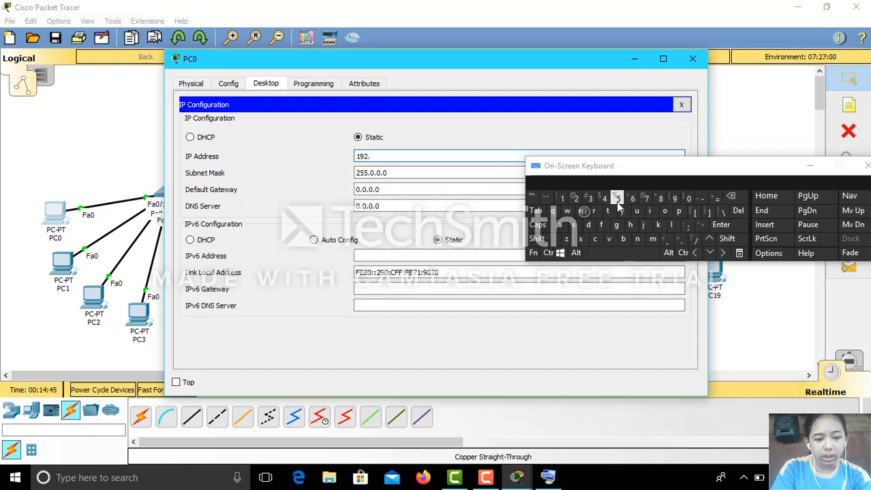
text(.16)
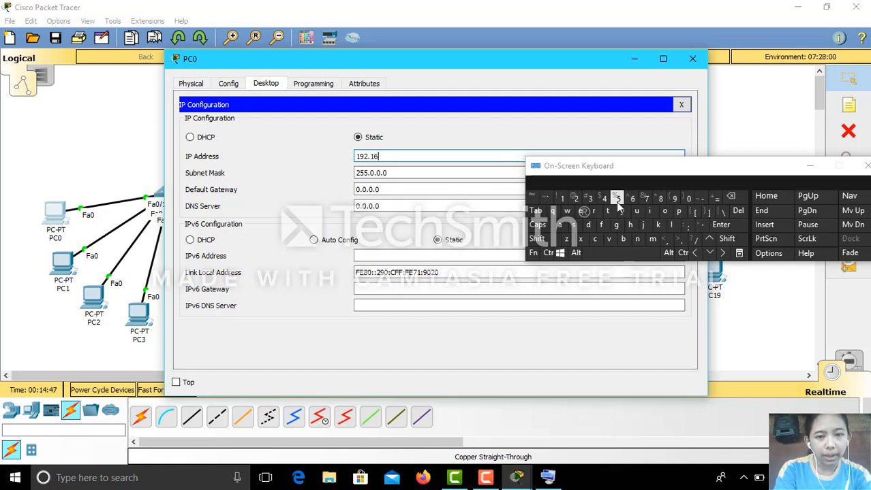
text(8.2.)
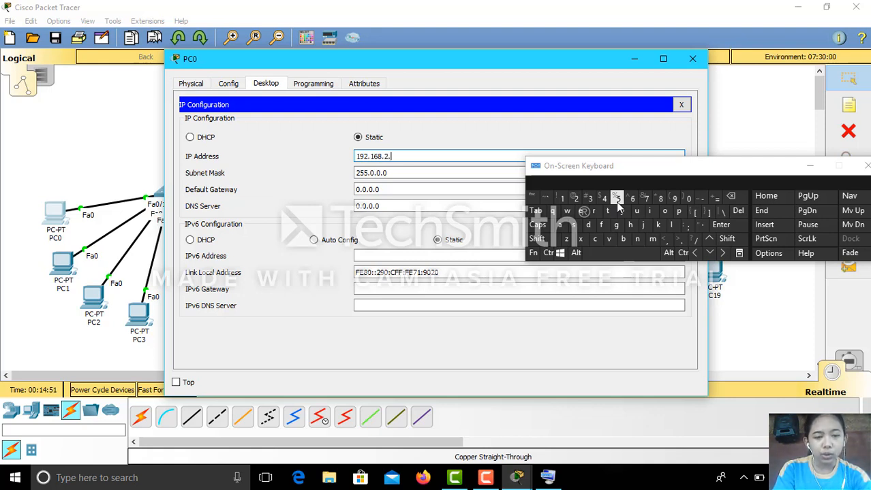
text(2)
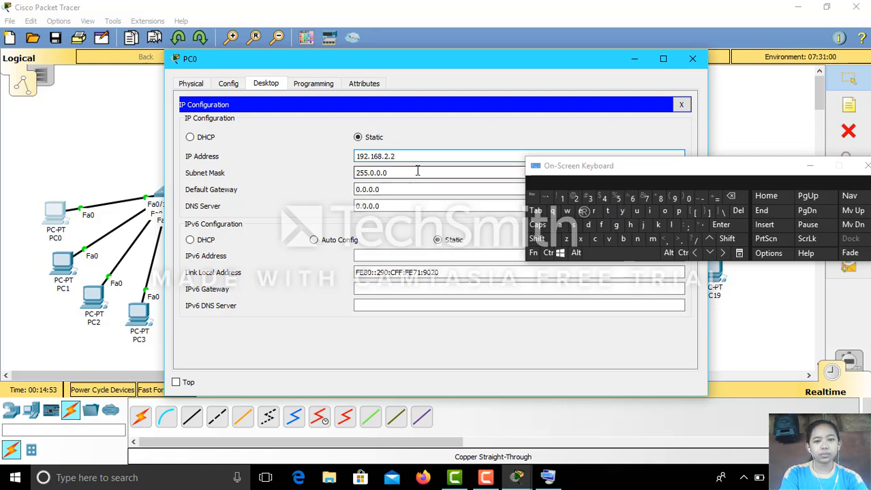
click(418, 172)
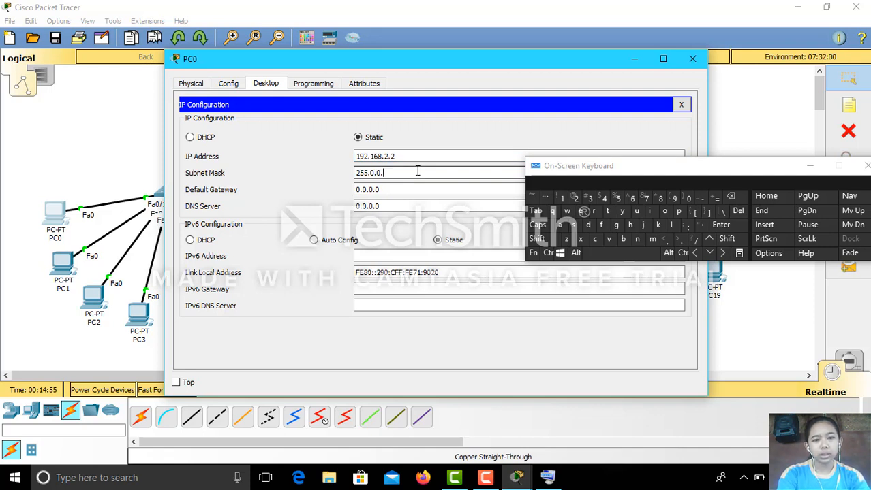
key(BackSpace)
key(BackSpace)
key(BackSpace)
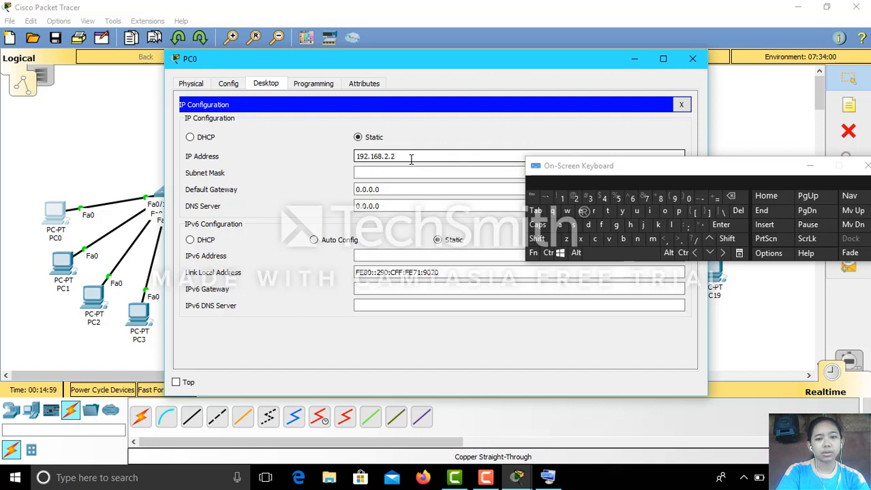
click(389, 173)
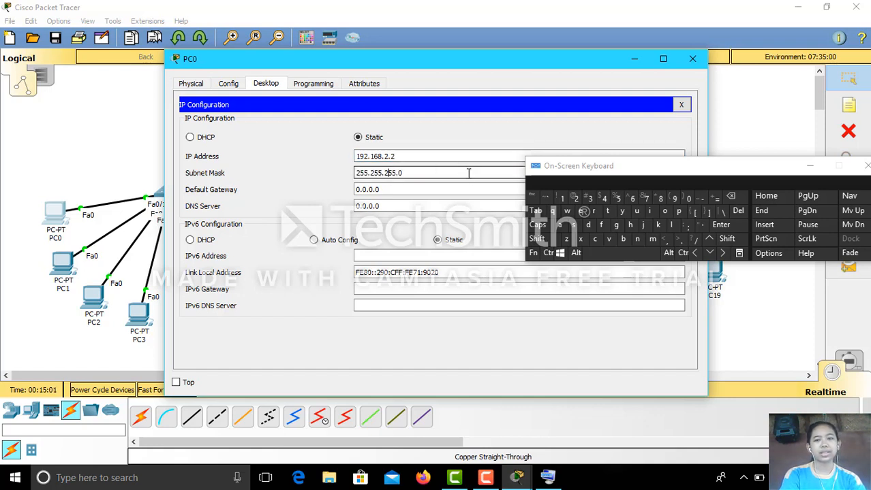
click(692, 60)
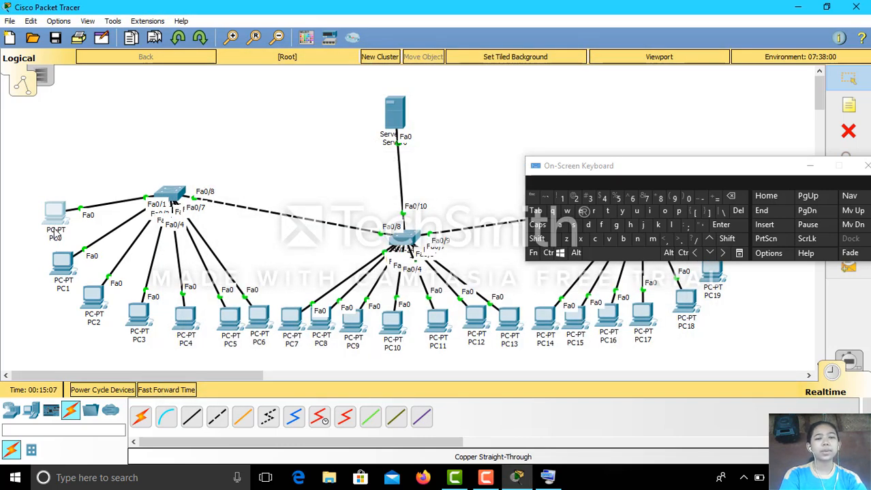
Open PC1's IP Configuration and enter 192.168.2.3 with subnet mask 255.255.255.0.
click(64, 267)
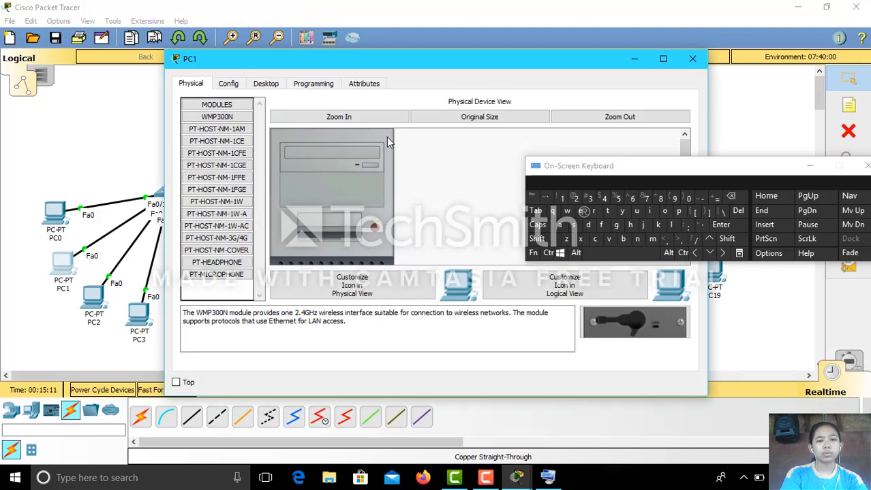
click(257, 85)
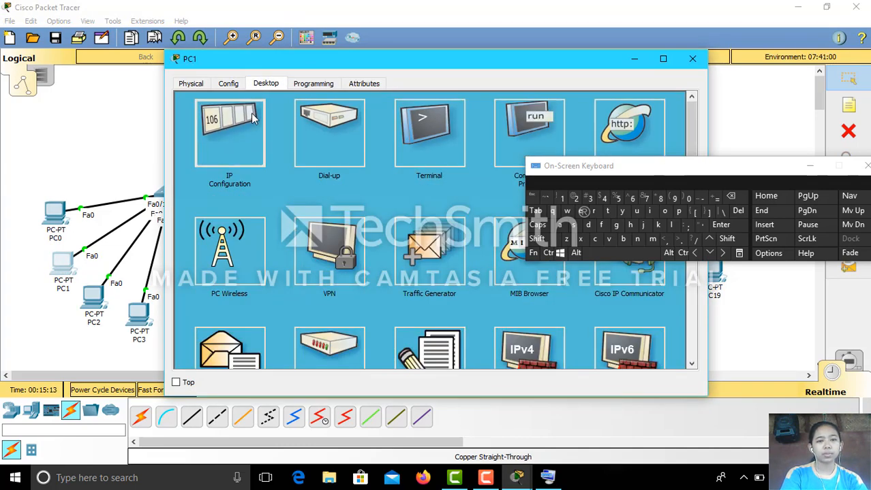
click(252, 117)
click(376, 156)
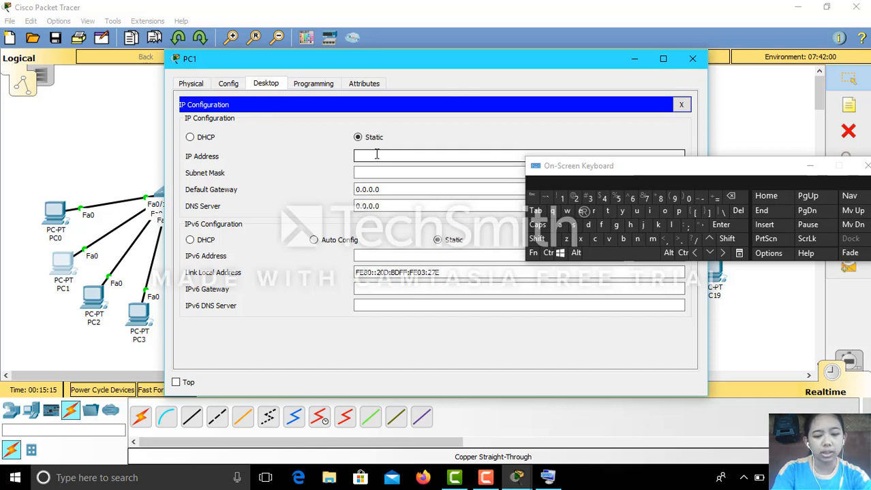
text(1)
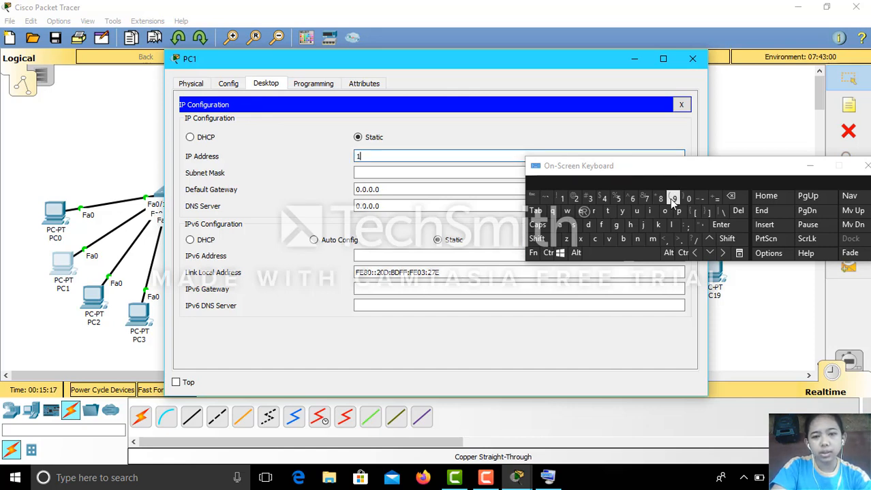
click(672, 199)
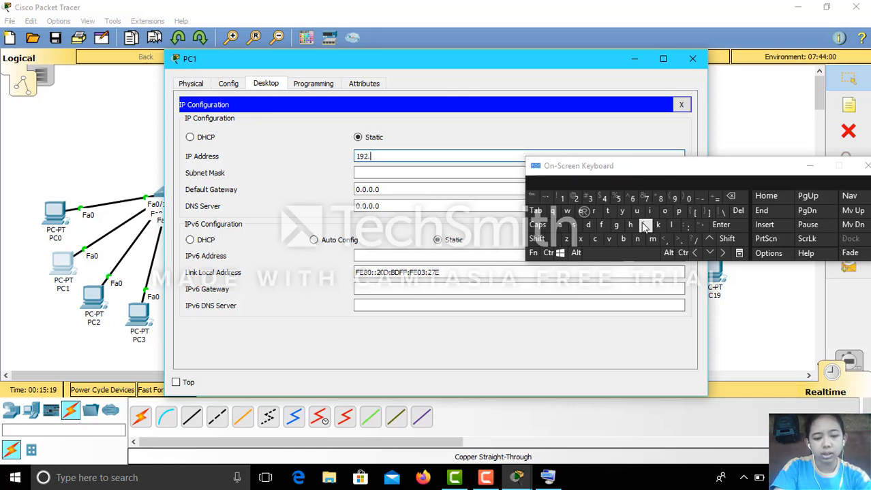
text(.168.)
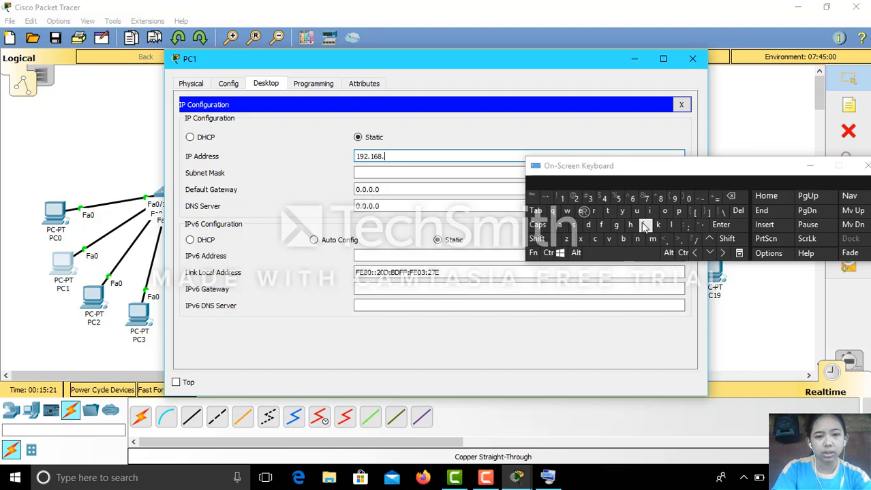
text(2.3)
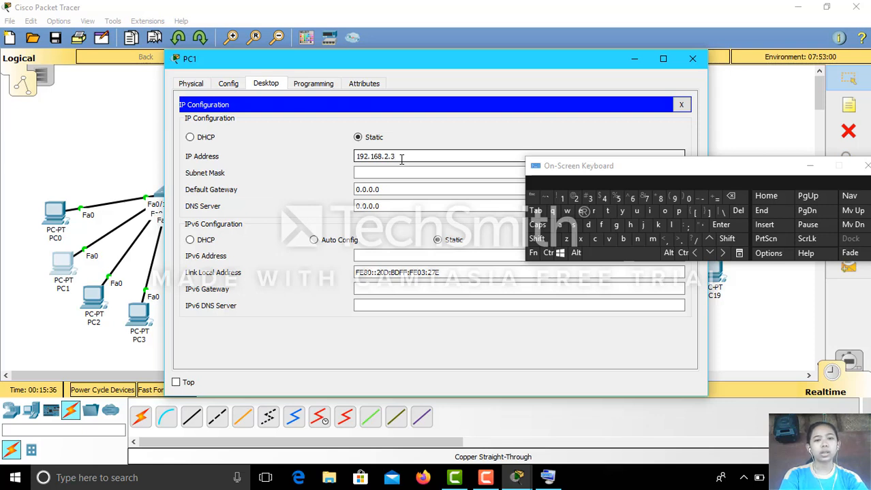
click(399, 173)
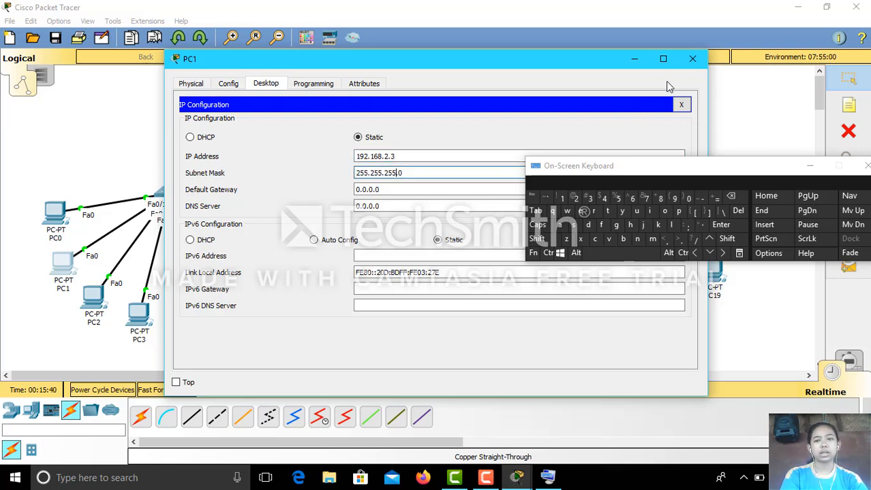
Close PC1, then set PC2 to 192.168.2.4 with mask 255.255.255.0 and close it.
click(692, 58)
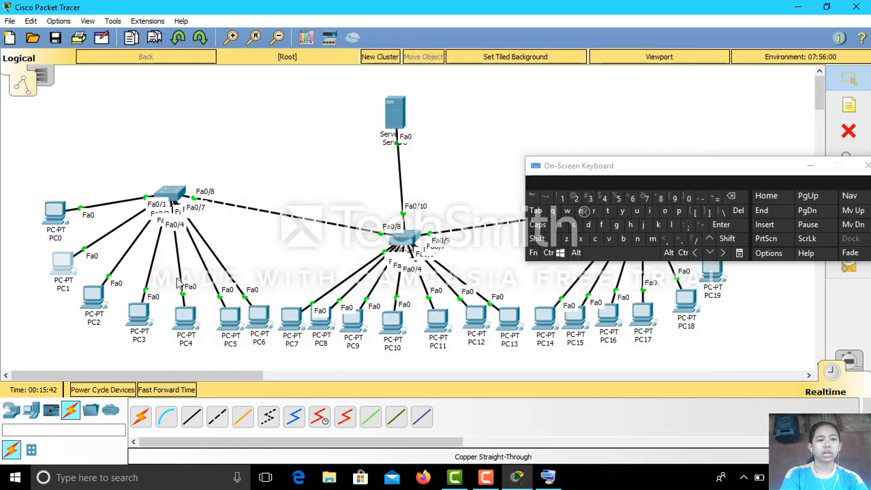
click(91, 305)
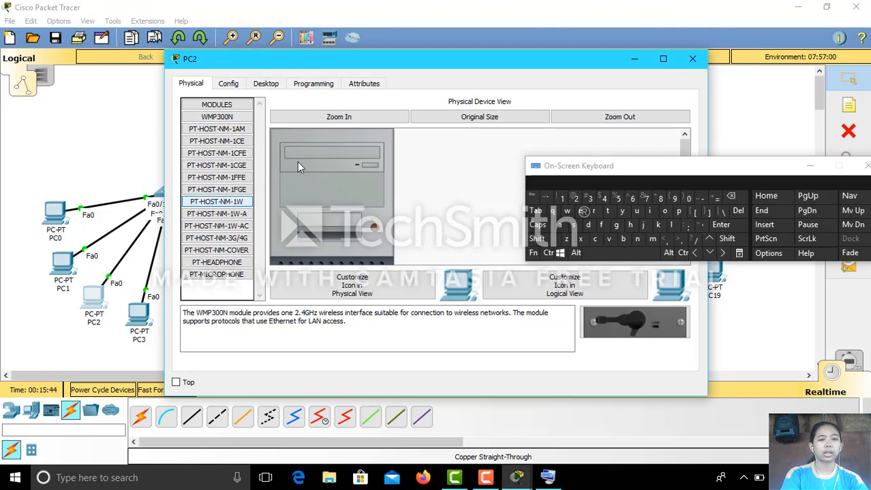
click(267, 84)
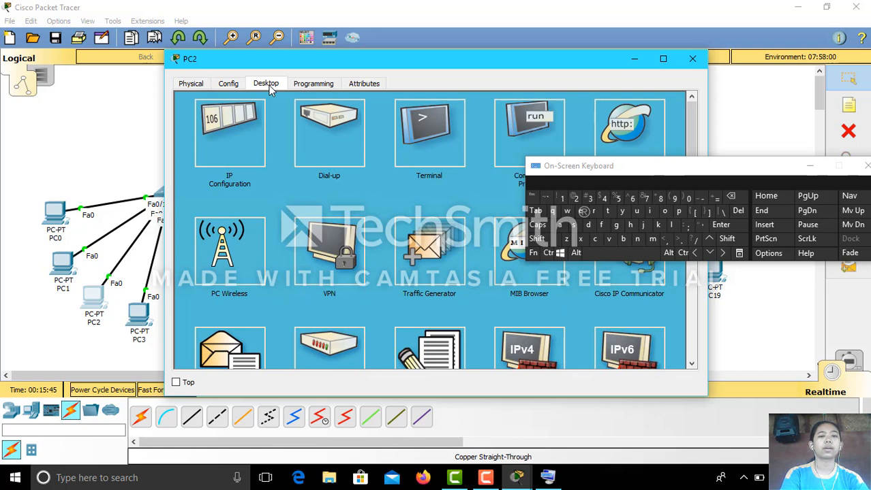
click(261, 134)
click(357, 156)
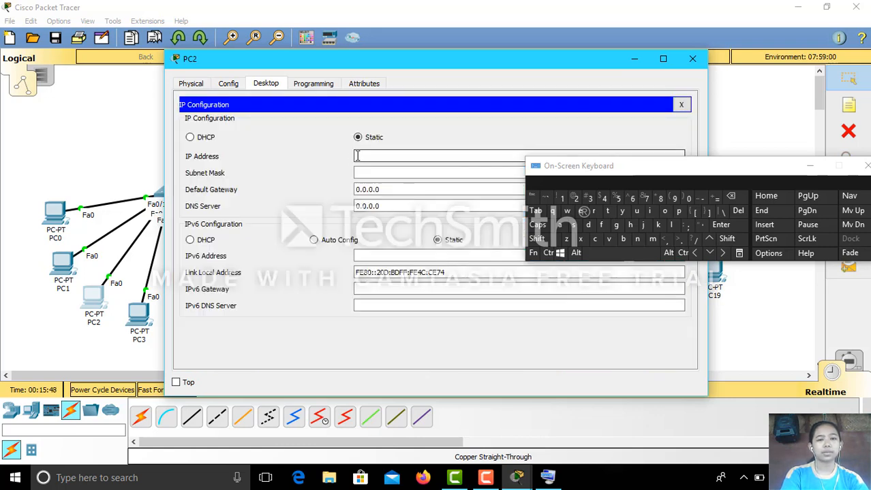
text(192.168.2.4)
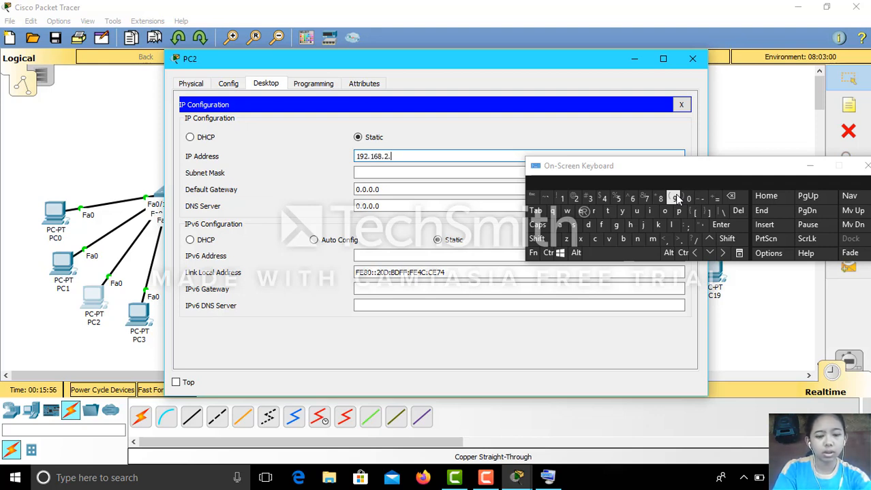
click(461, 175)
click(692, 59)
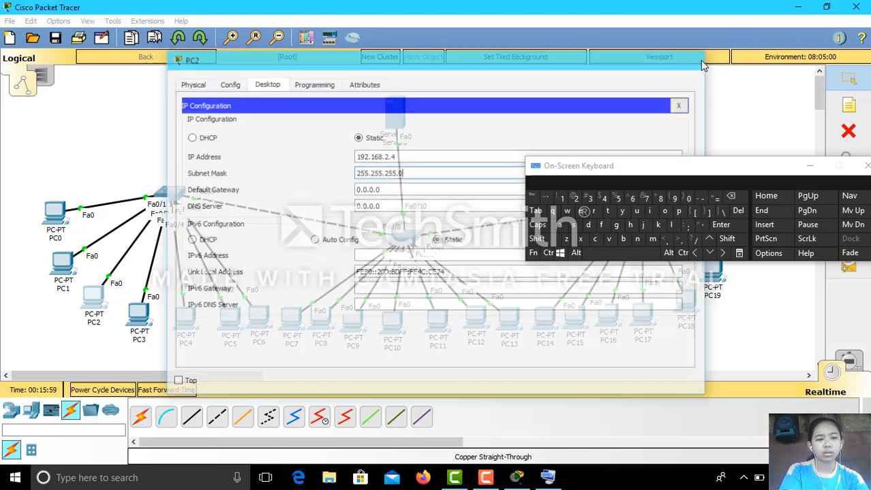
Set PC3 to 192.168.2.5 with mask 255.255.255.0 and close its window.
click(138, 315)
click(267, 84)
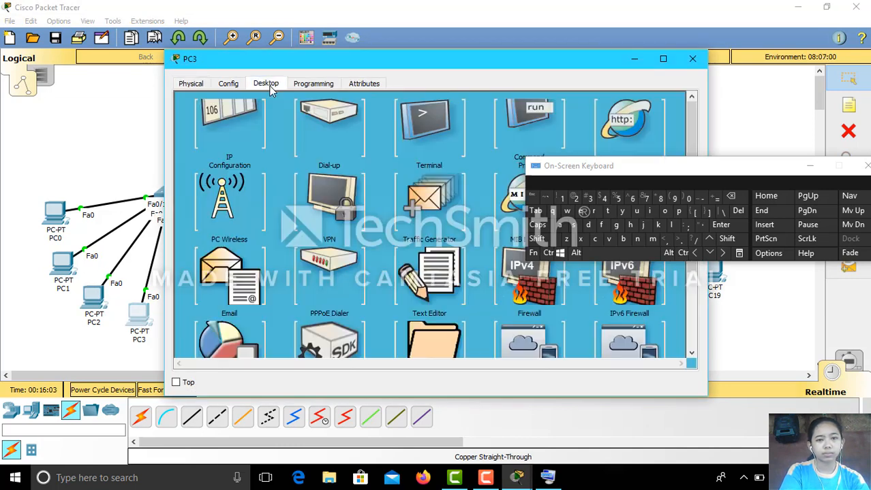
click(258, 131)
click(356, 158)
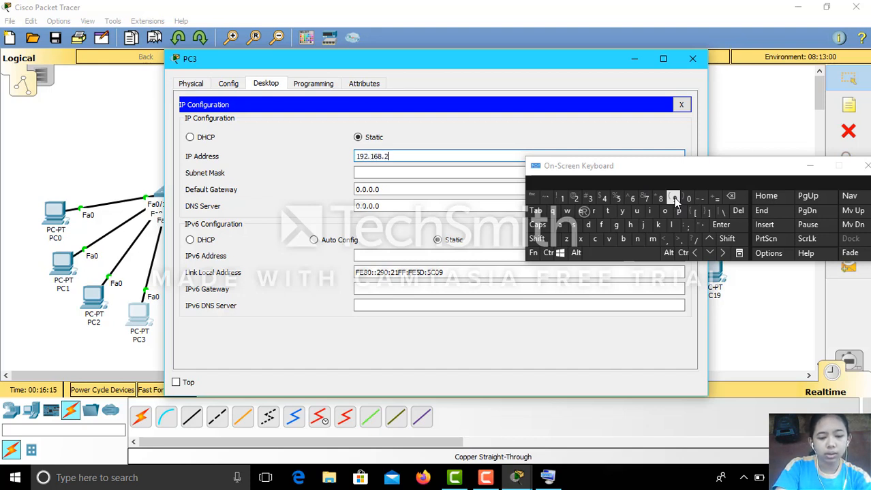
click(461, 175)
click(693, 60)
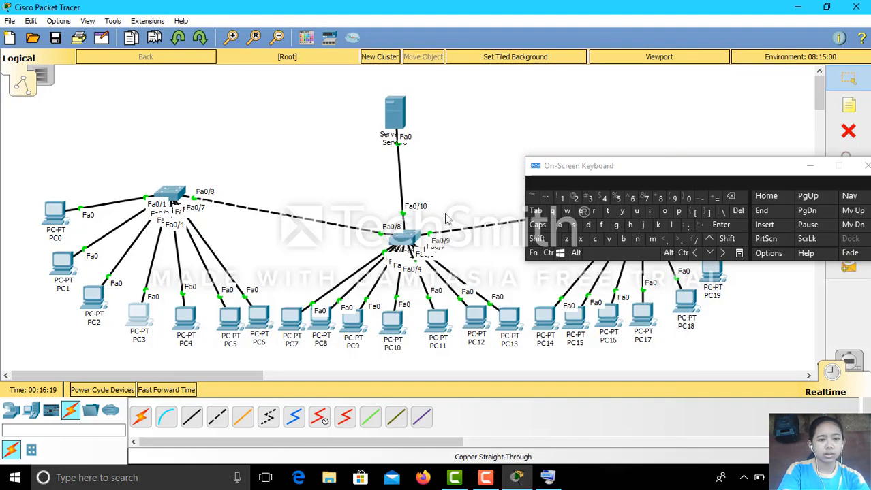
Finish PC4's static 192.168 address with the default 255.255.255.0 mask.
click(185, 315)
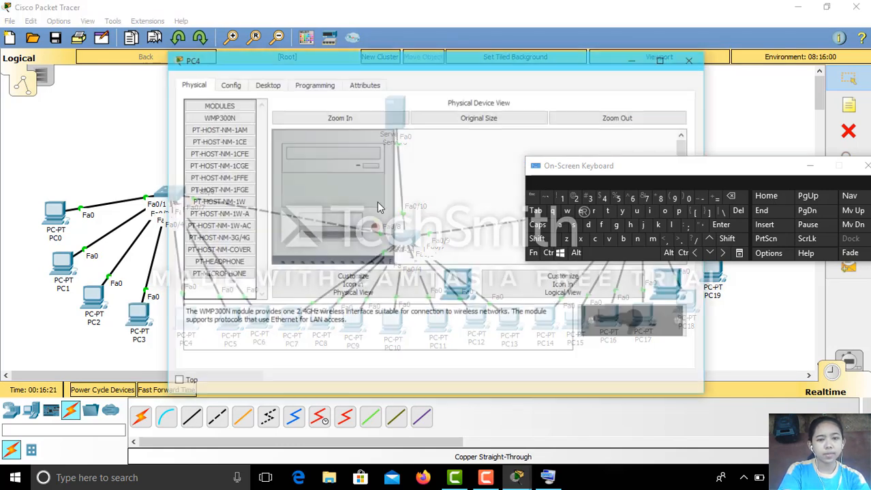
click(275, 84)
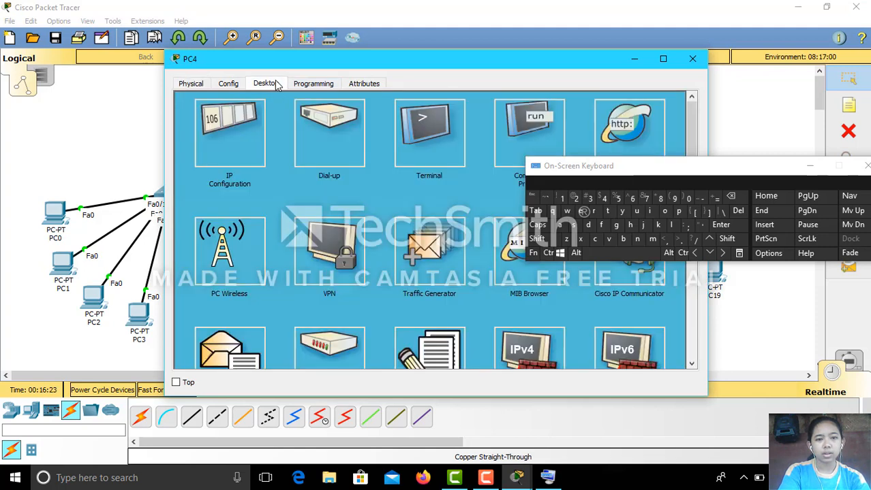
click(246, 114)
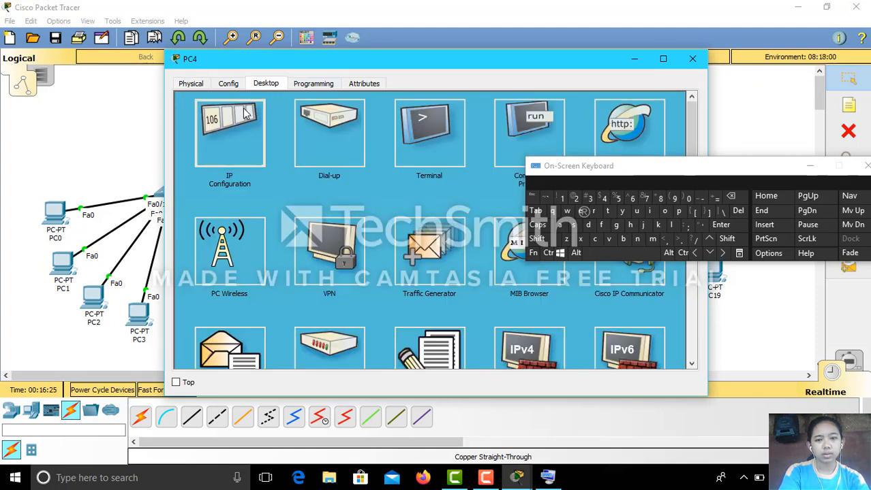
click(419, 152)
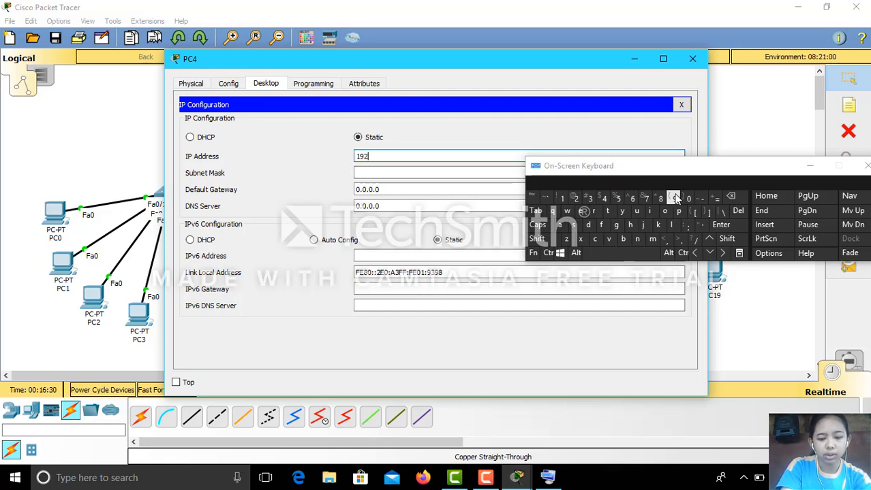
text(192.168.2.6)
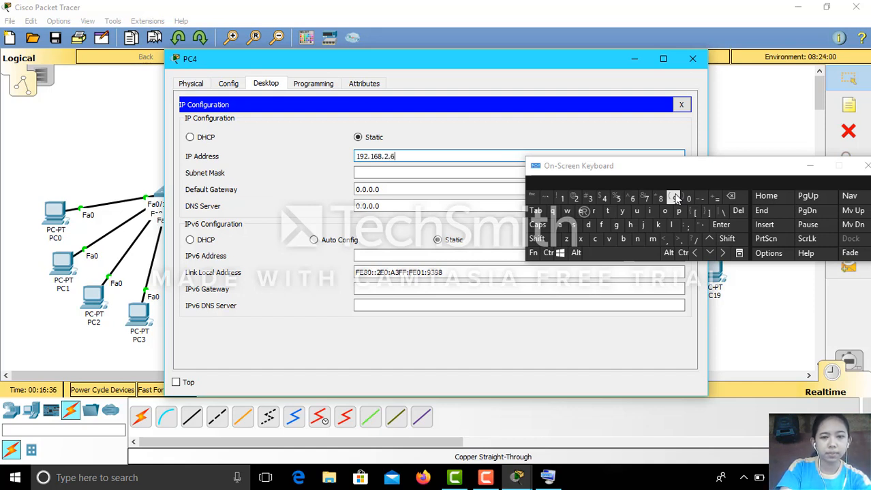
click(467, 173)
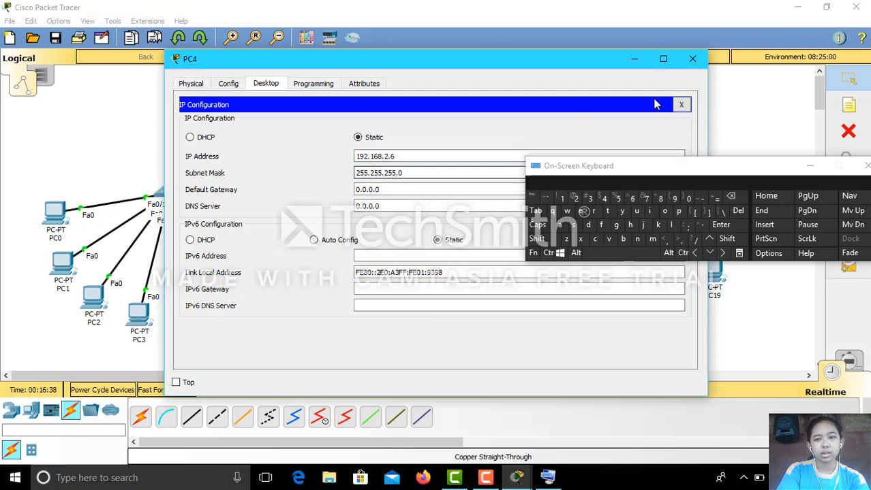
click(692, 59)
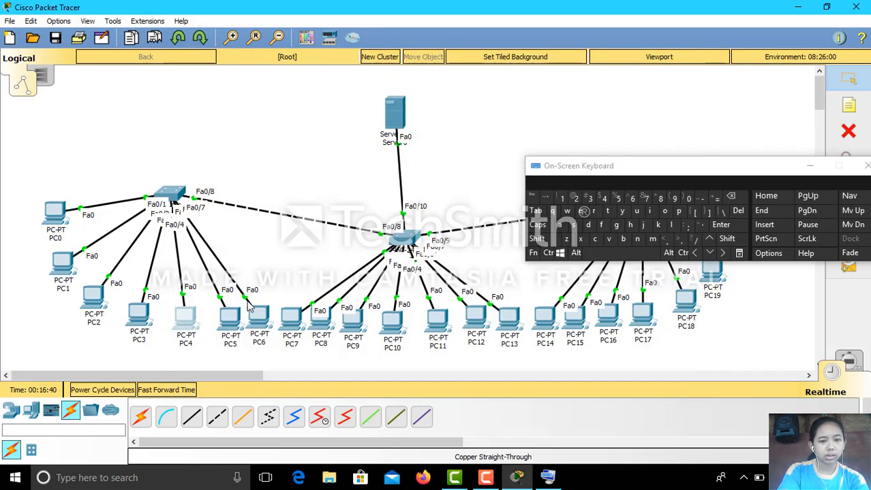
Set PC5's static IP to 192.168.2.7 with subnet mask 255.255.255.0.
click(229, 315)
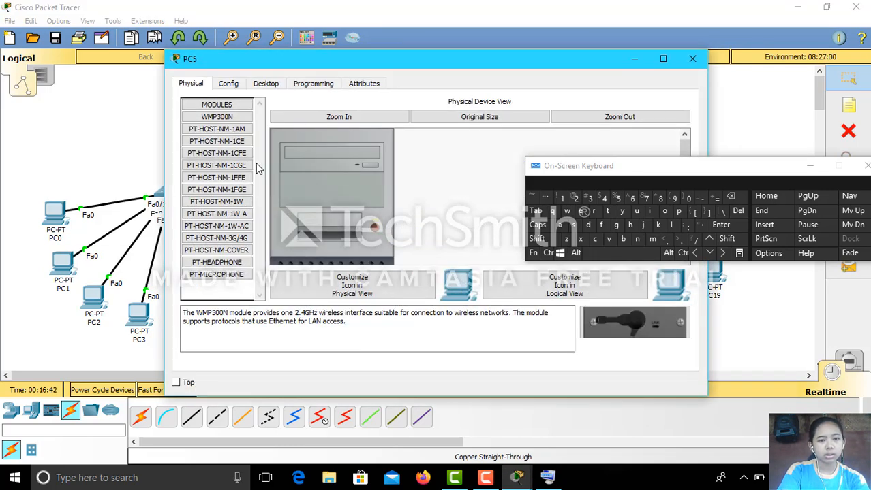
click(266, 83)
click(230, 137)
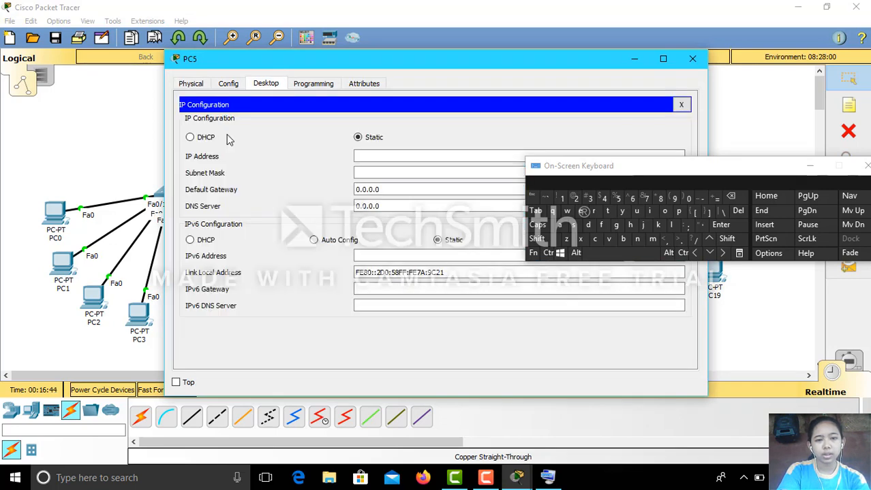
click(381, 157)
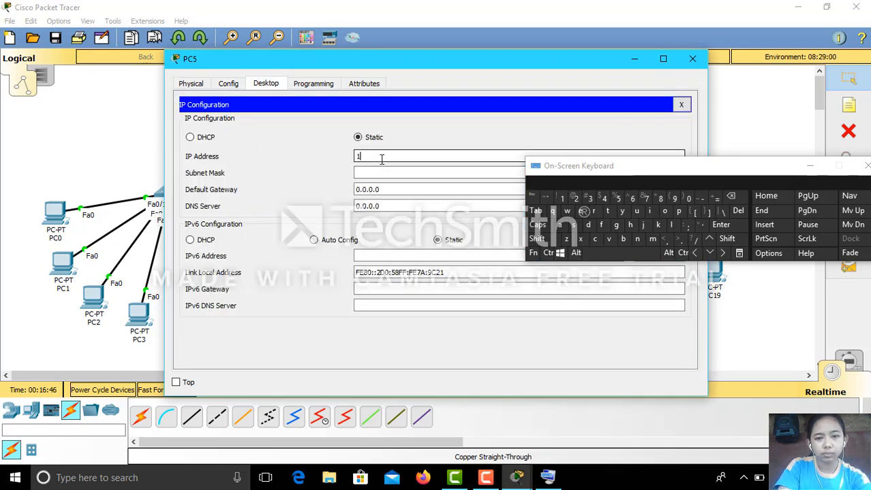
text(1)
click(674, 199)
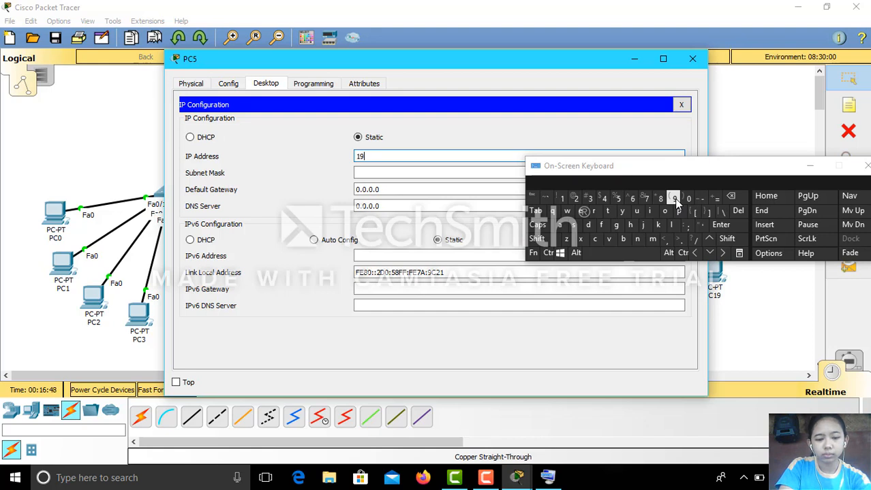
text(2.168)
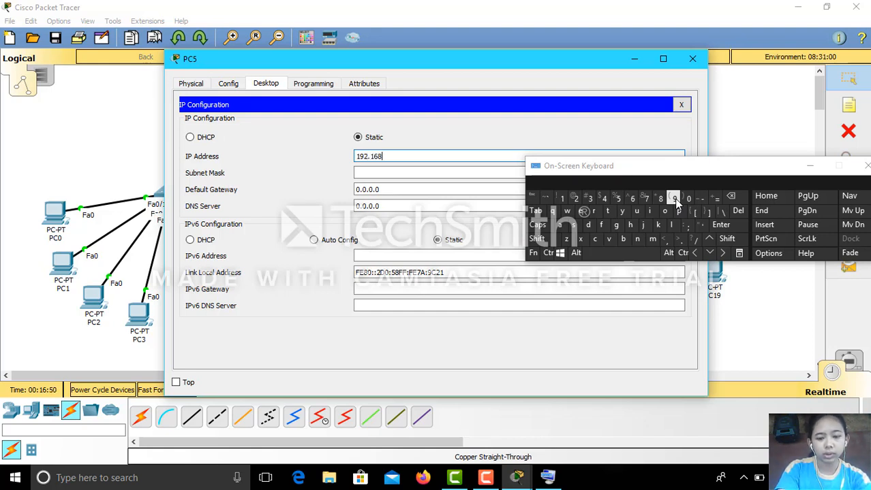
text(.2.7)
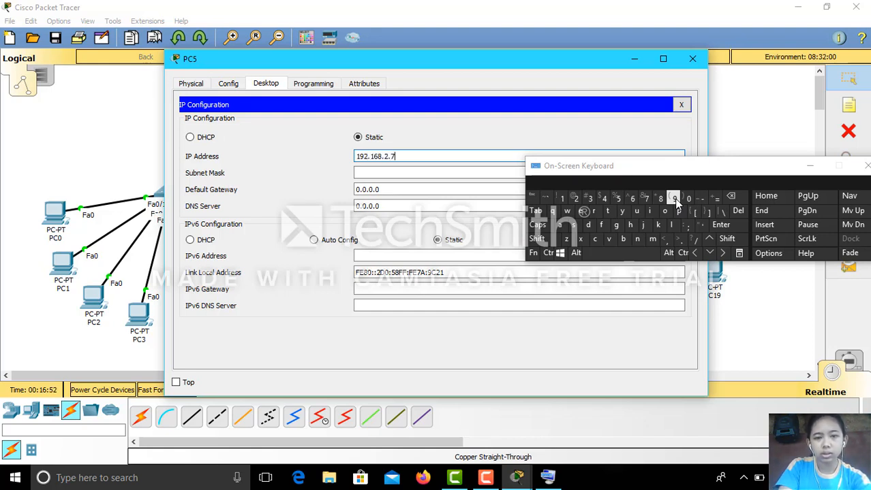
click(409, 174)
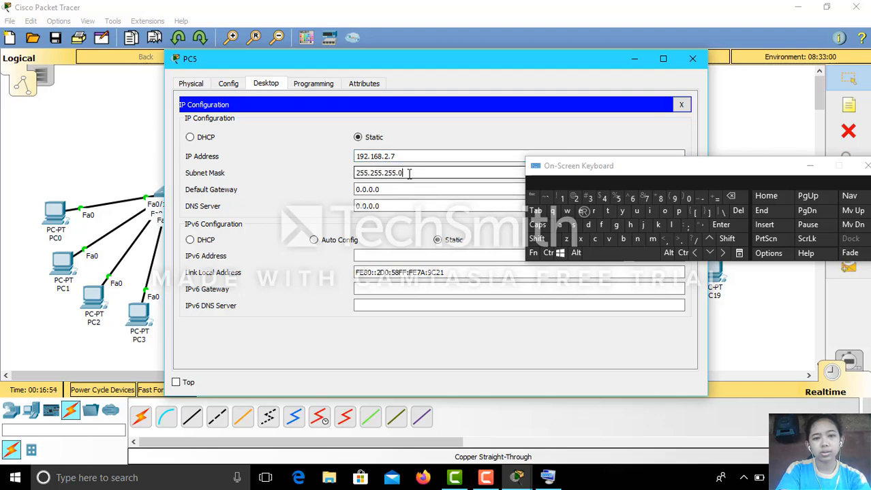
click(692, 59)
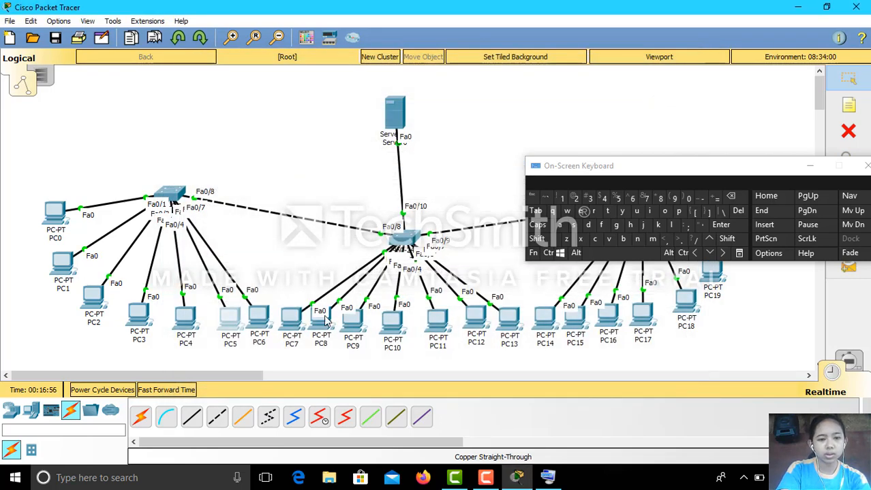
Set PC6's static IP to 192.168.2.8 with mask 255.255.255.0.
click(257, 317)
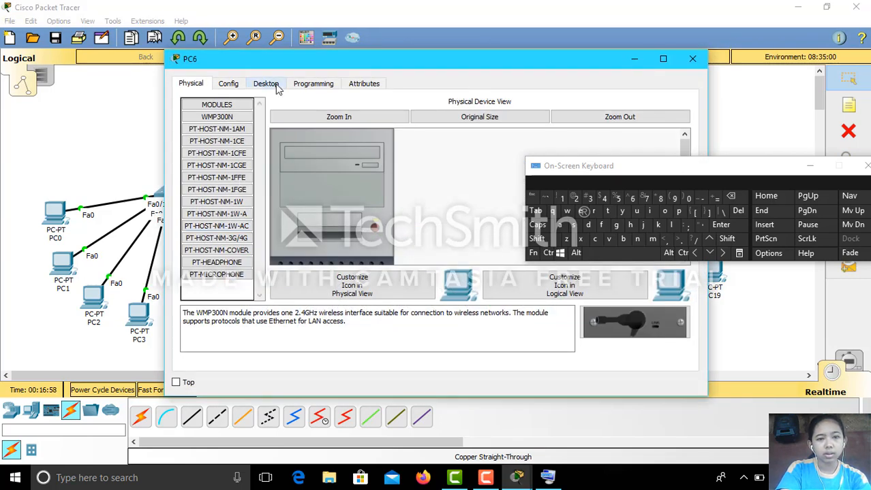
click(267, 83)
click(248, 133)
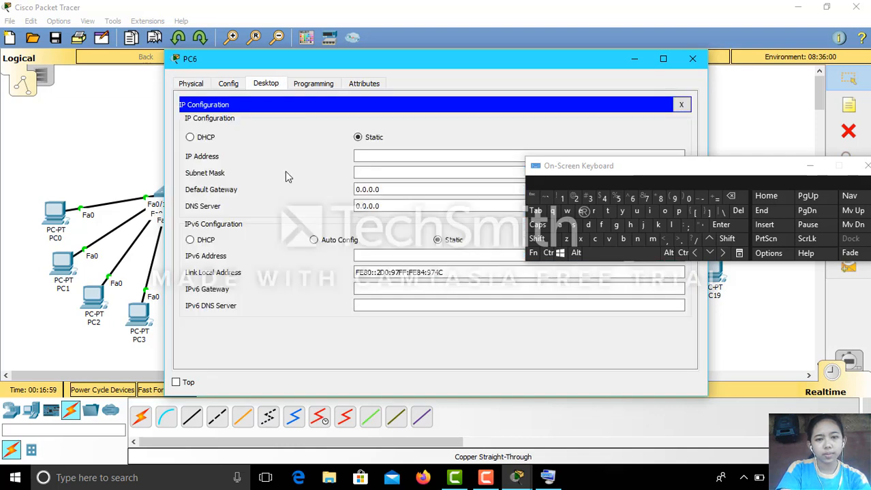
click(391, 156)
text(1)
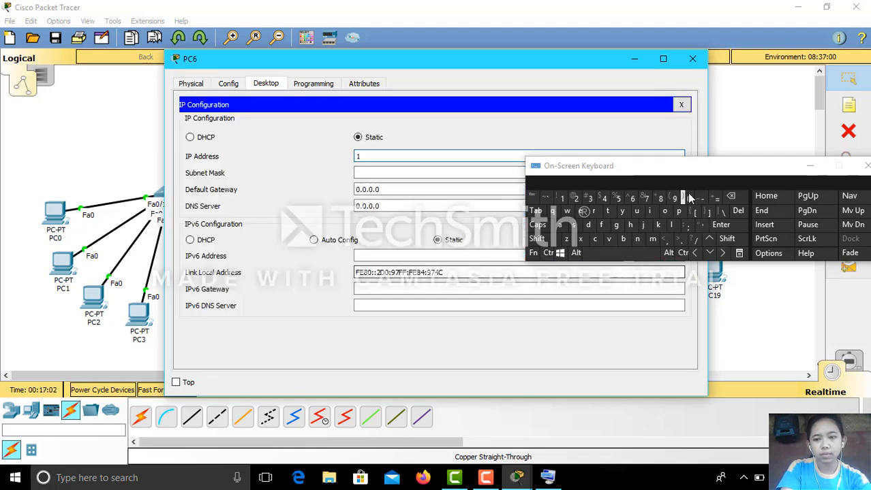
click(674, 197)
text(2)
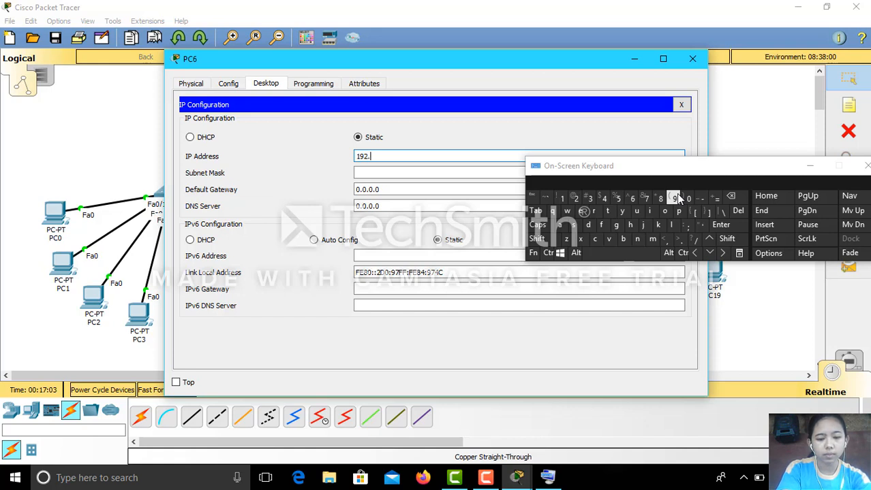
text(.168.2.)
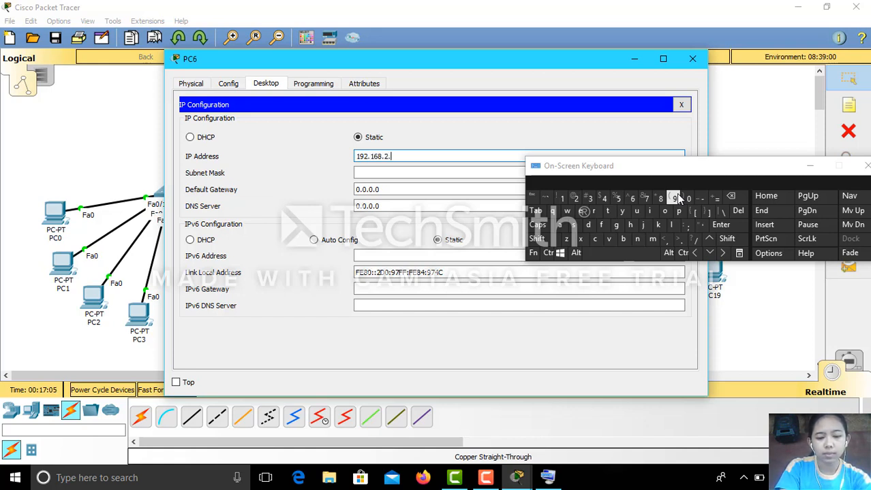
text(8)
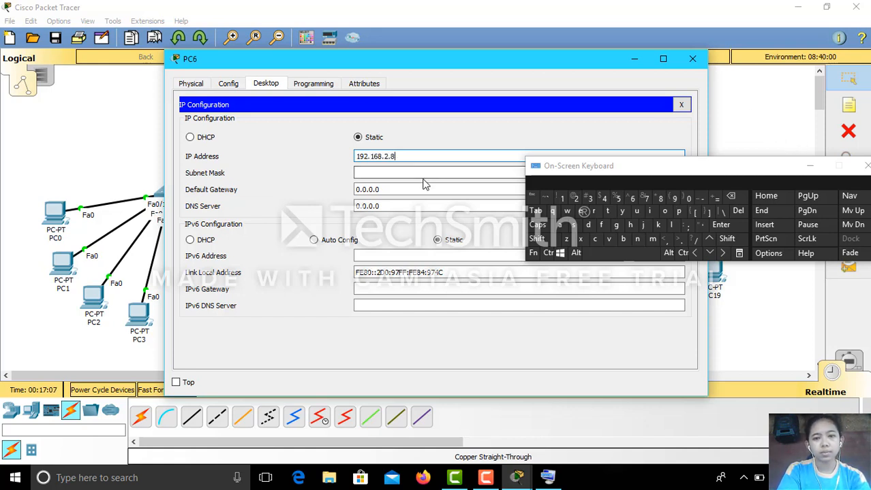
click(420, 174)
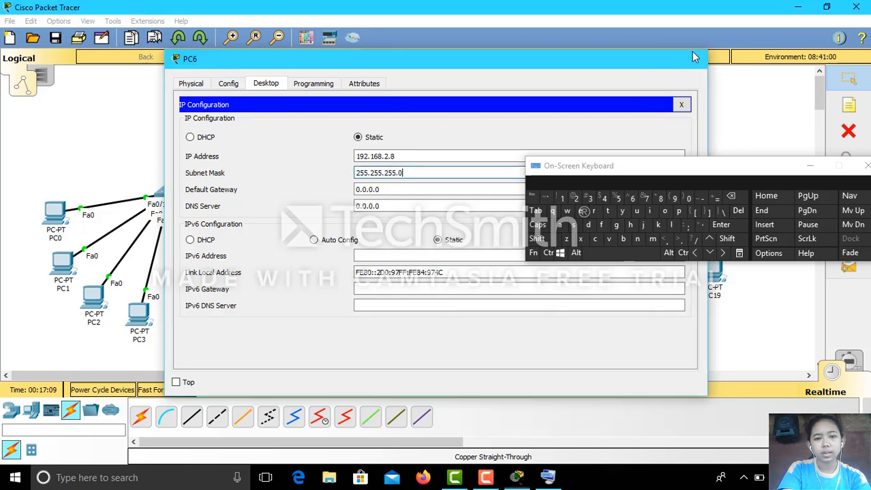
click(694, 58)
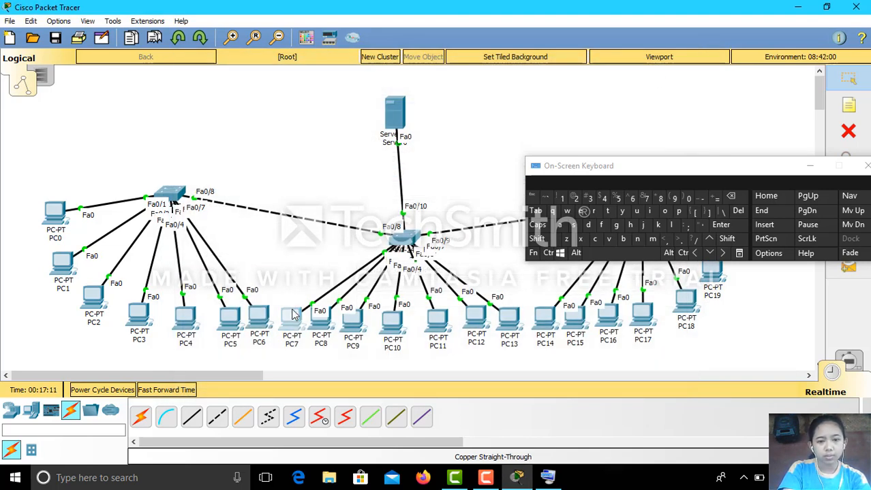
Set PC7's static IP to 192.168.2.9 with mask 255.255.255.0.
click(291, 315)
click(264, 83)
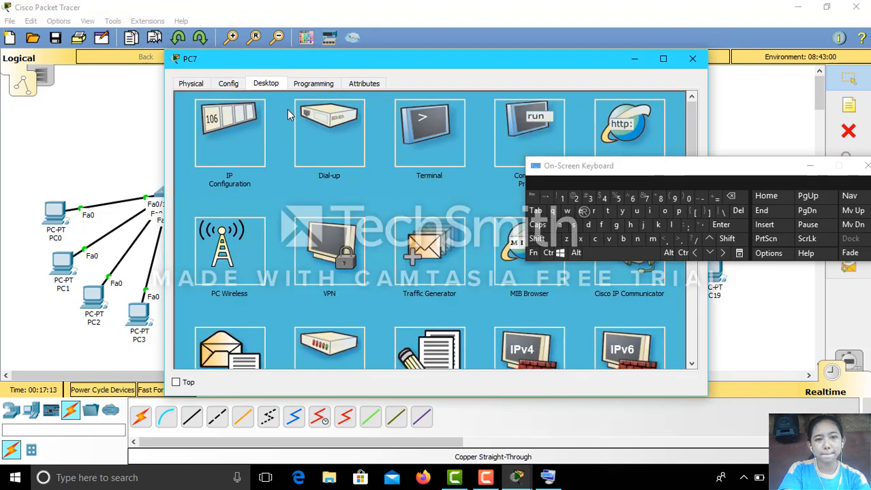
click(247, 141)
click(376, 158)
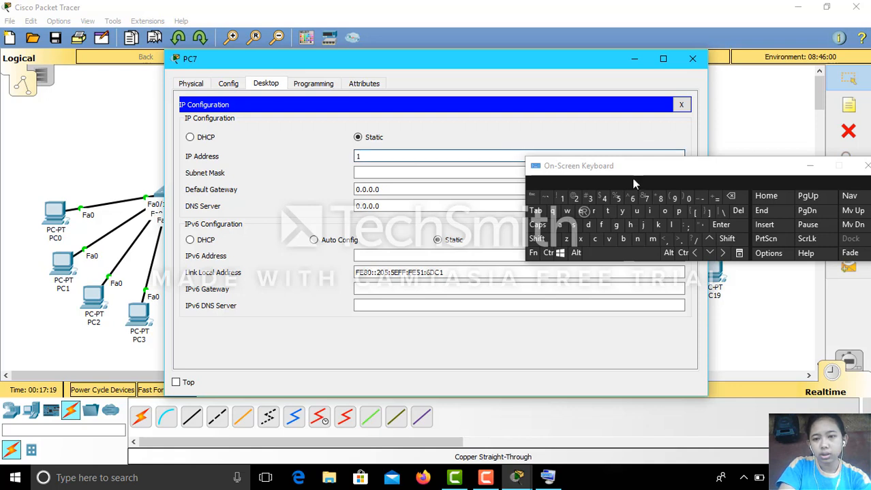
text(192.)
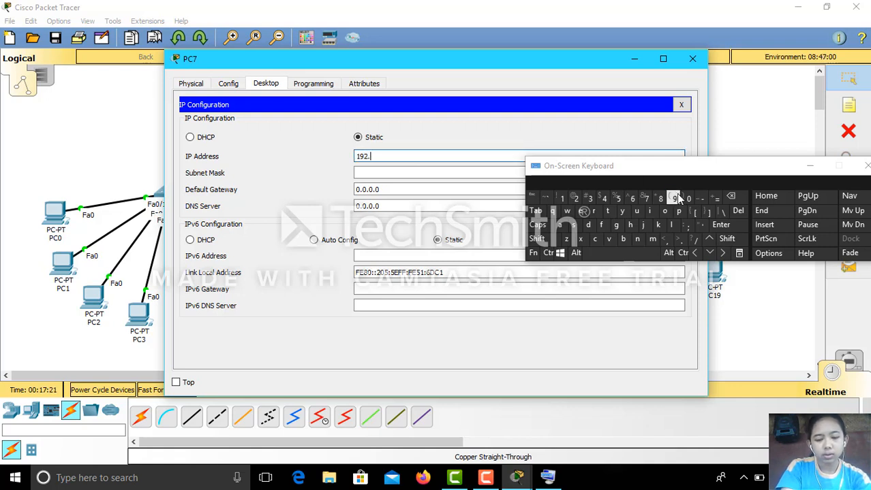
text(168.)
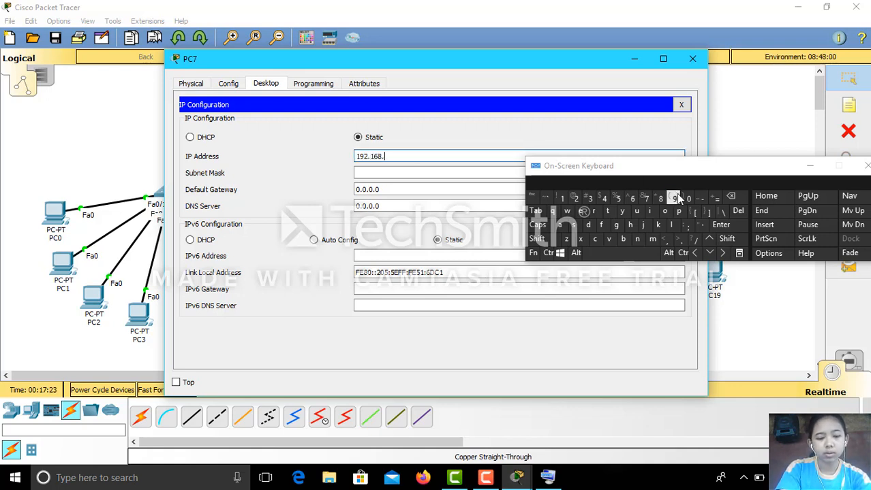
text(2.)
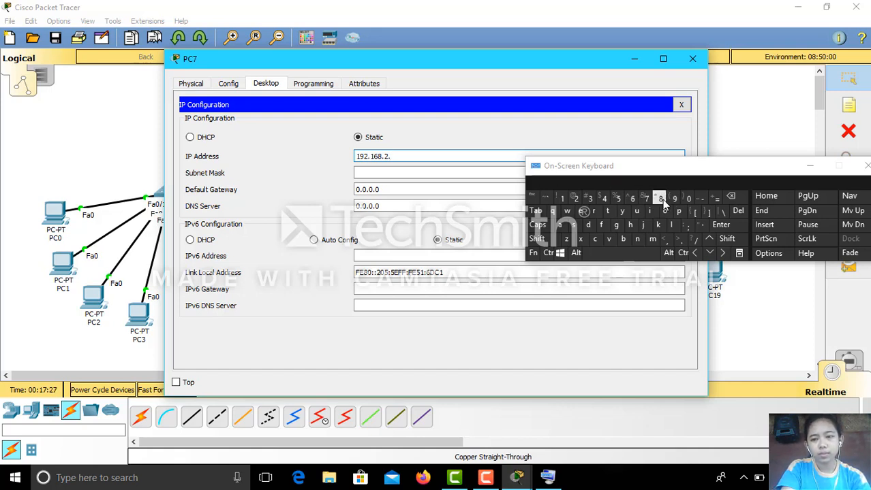
text(9)
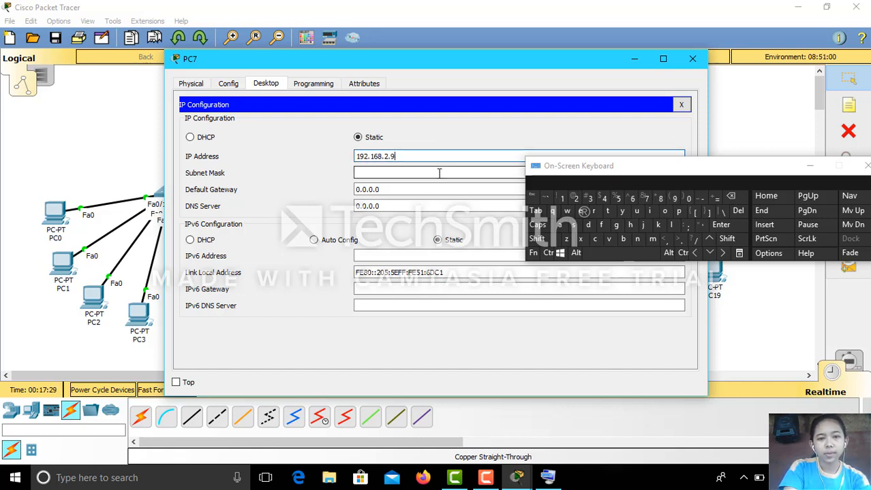
click(440, 173)
click(692, 58)
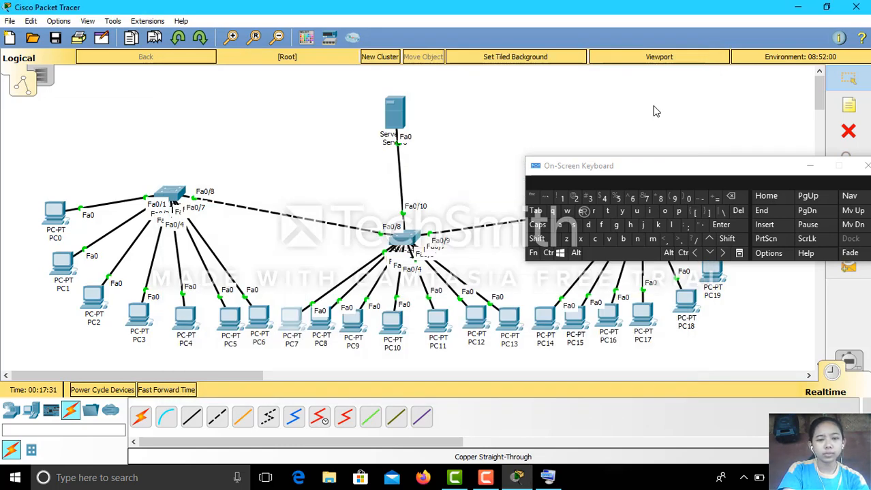
Start entering PC8's static IP address, beginning with 192.
click(320, 319)
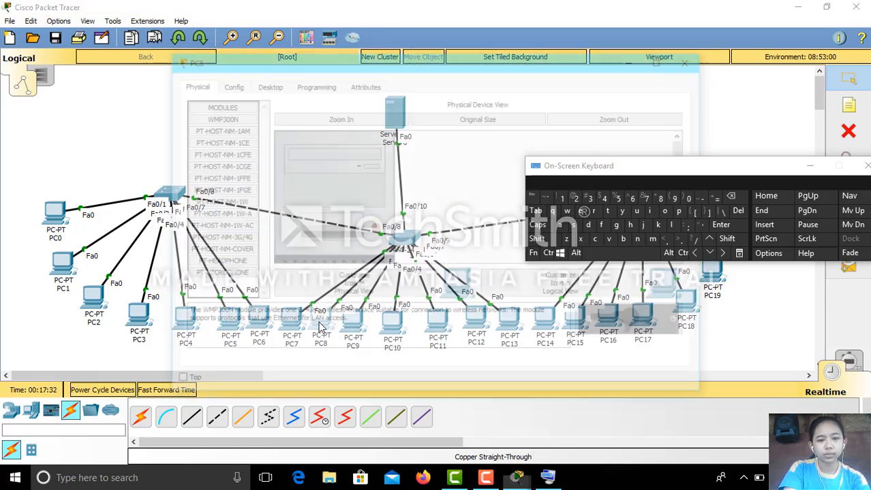
click(267, 84)
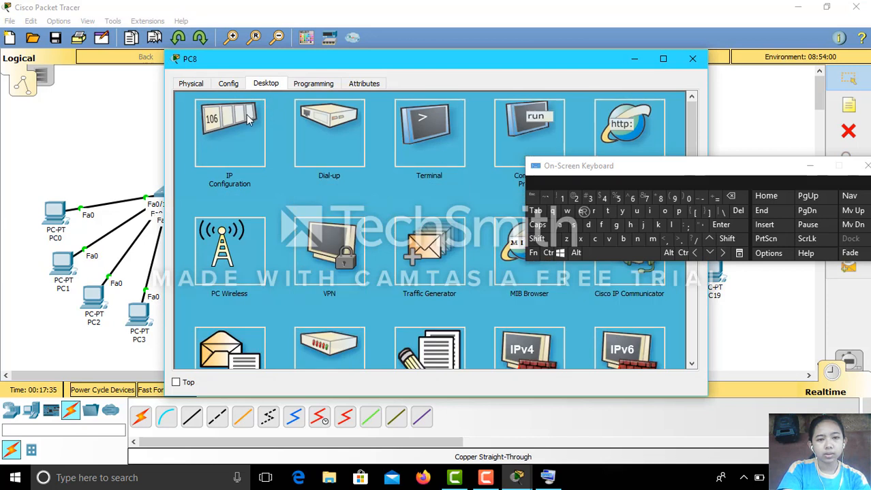
click(245, 119)
click(364, 154)
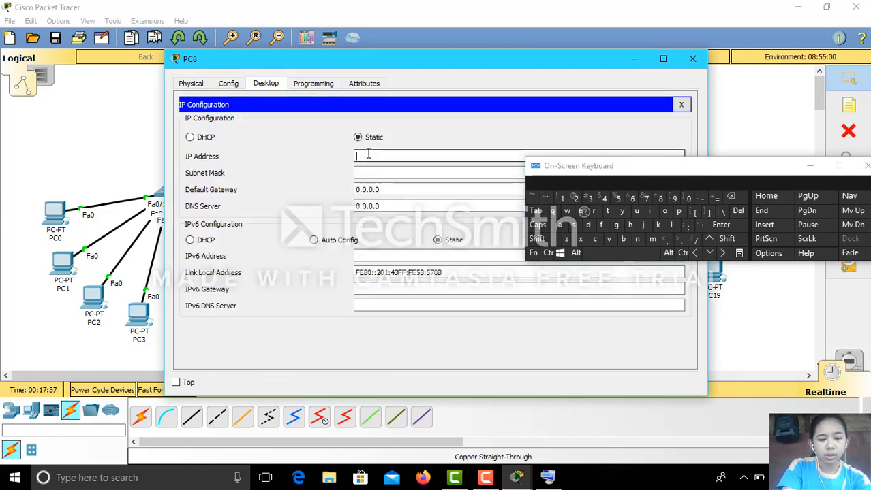
text(1)
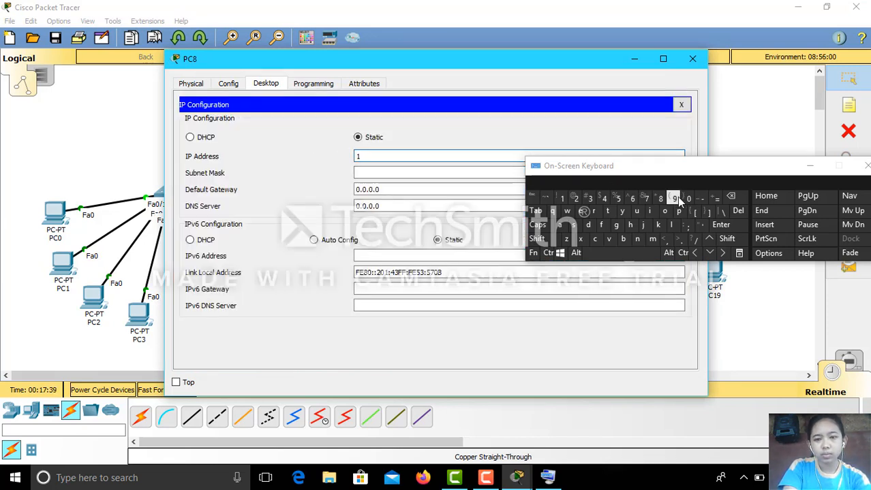
text(92.168.2.10)
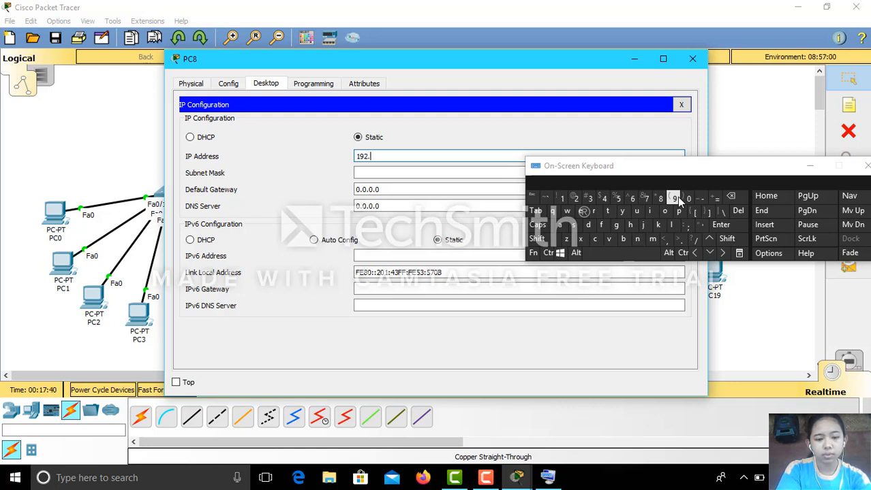
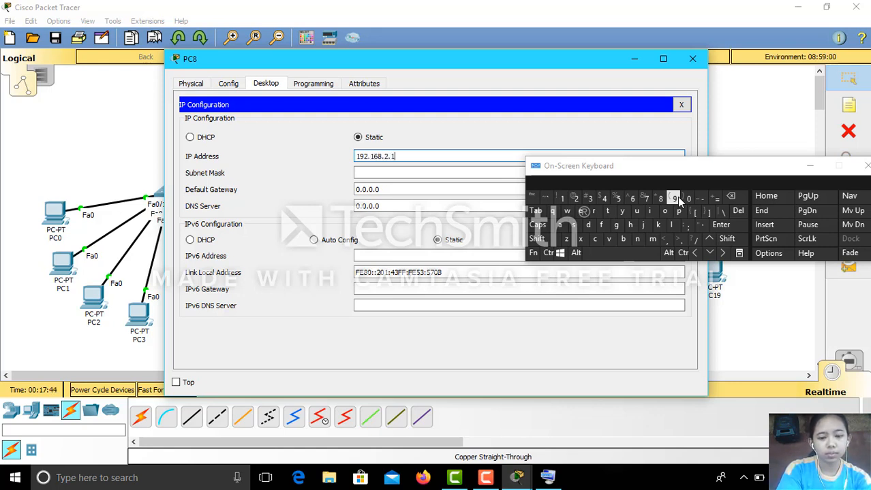
Auto-fill PC8's subnet mask as 255.255.255.0 and close its configuration window.
click(443, 175)
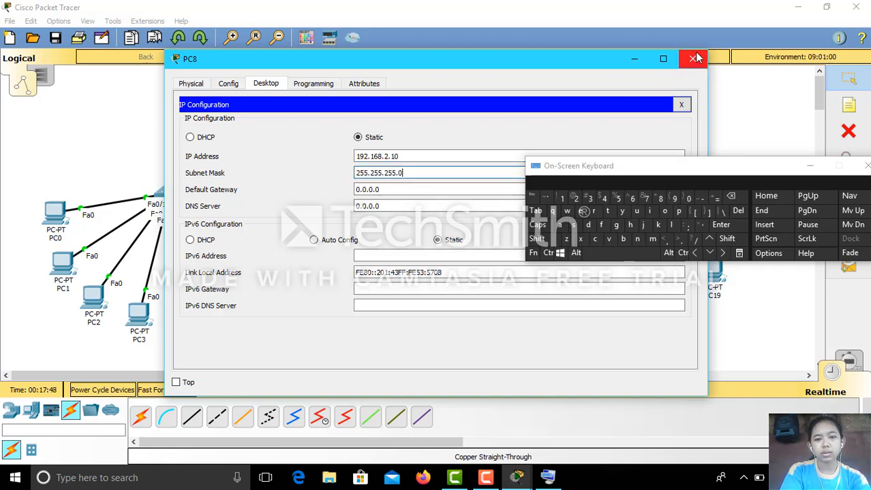
click(692, 59)
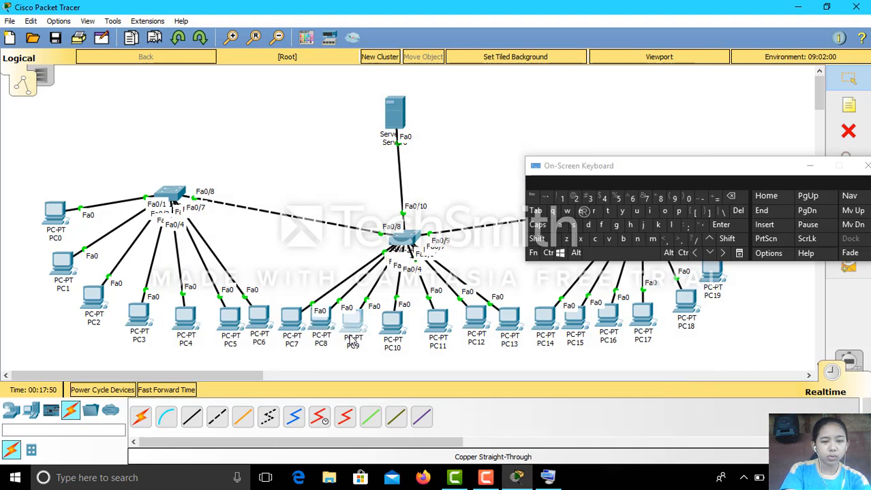
Set PC9's static IP to 192.168.2.11 with mask 255.255.255.0.
click(352, 319)
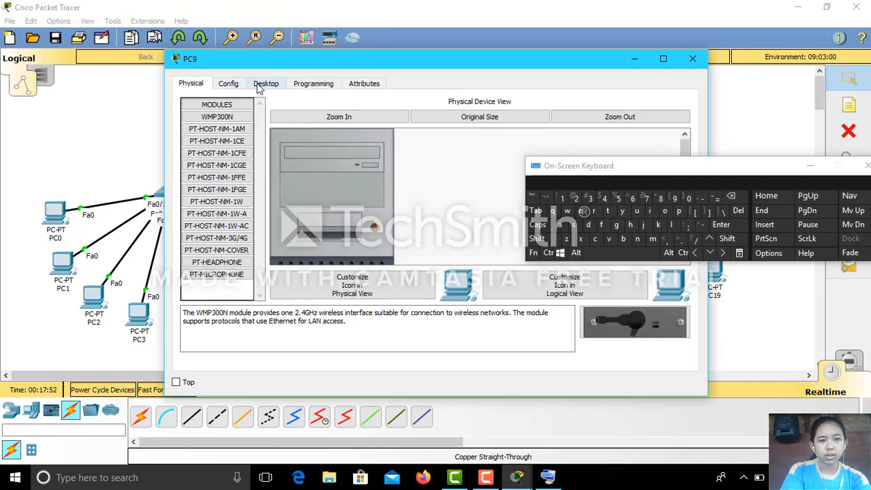
click(260, 85)
click(247, 145)
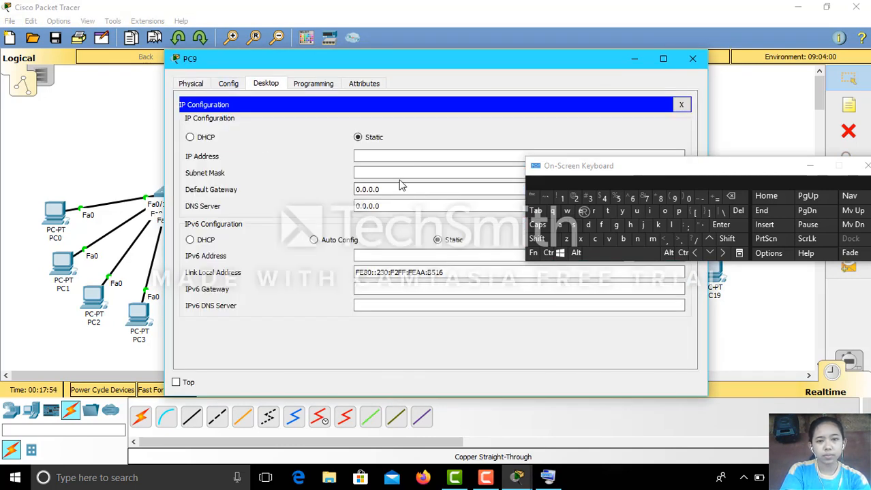
click(399, 159)
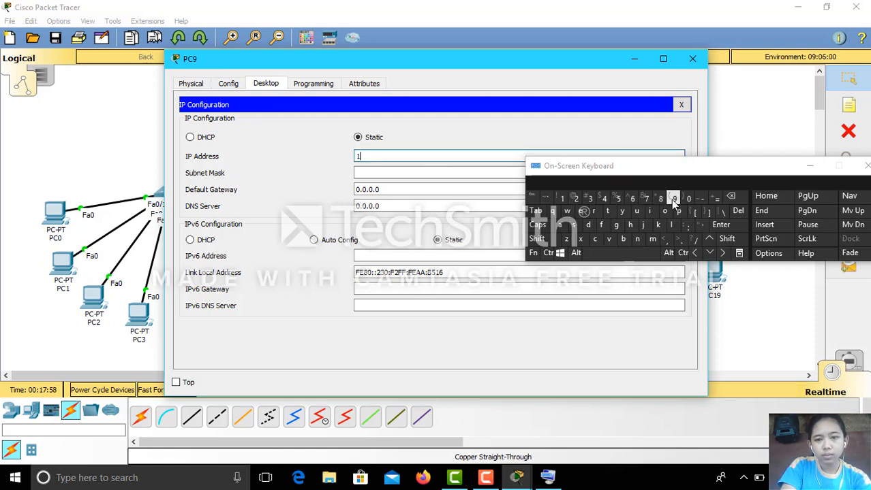
text(92.168.2.)
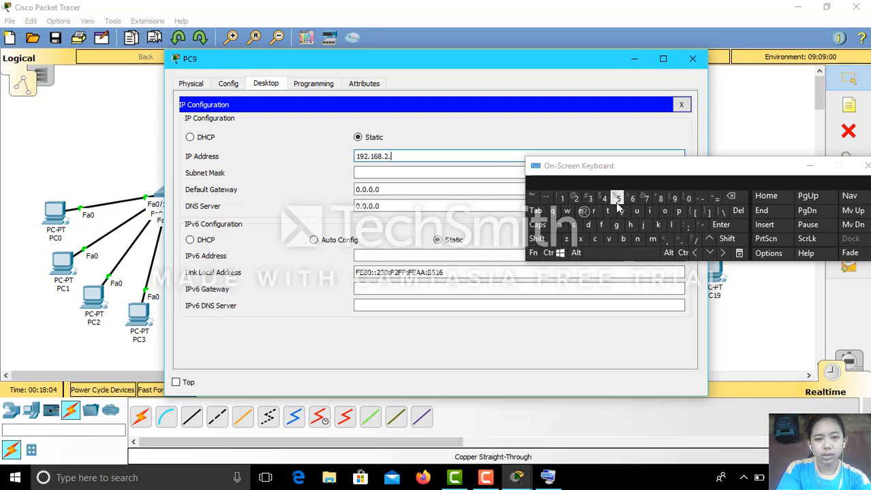
text(11)
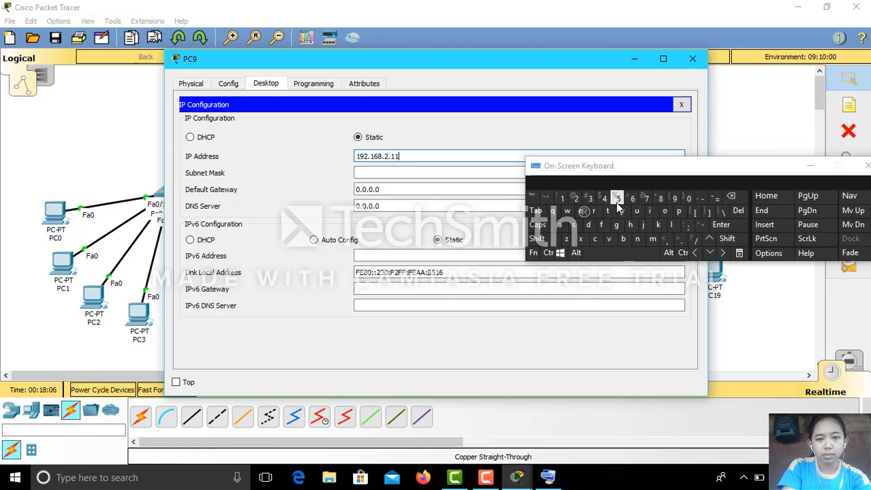
click(433, 174)
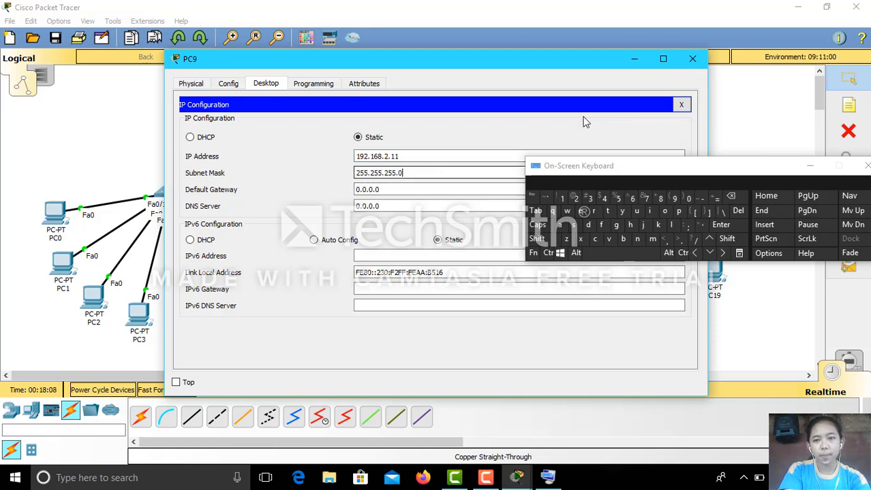
click(692, 59)
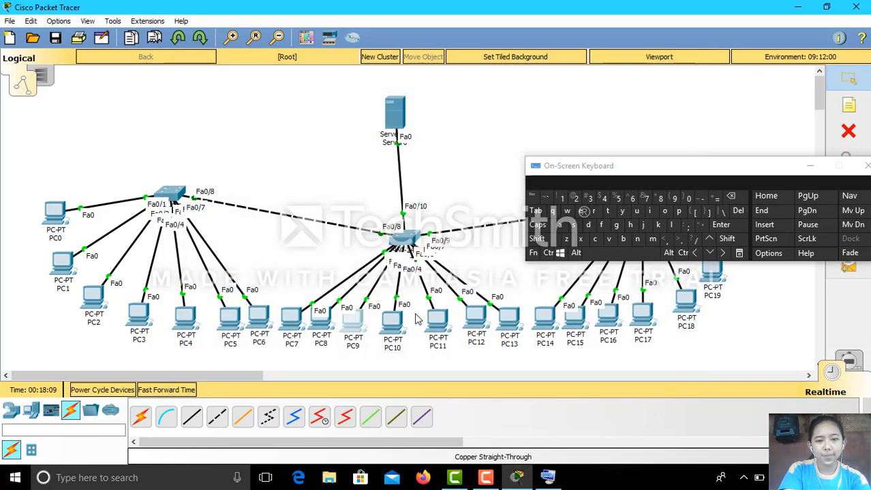
Set PC10's static IP to 192.168.2.12 with mask 255.255.255.0.
click(393, 322)
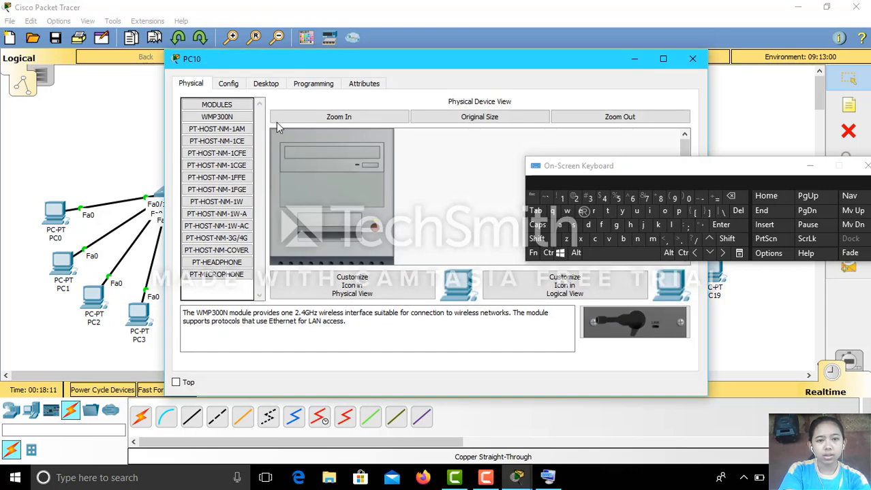
click(264, 83)
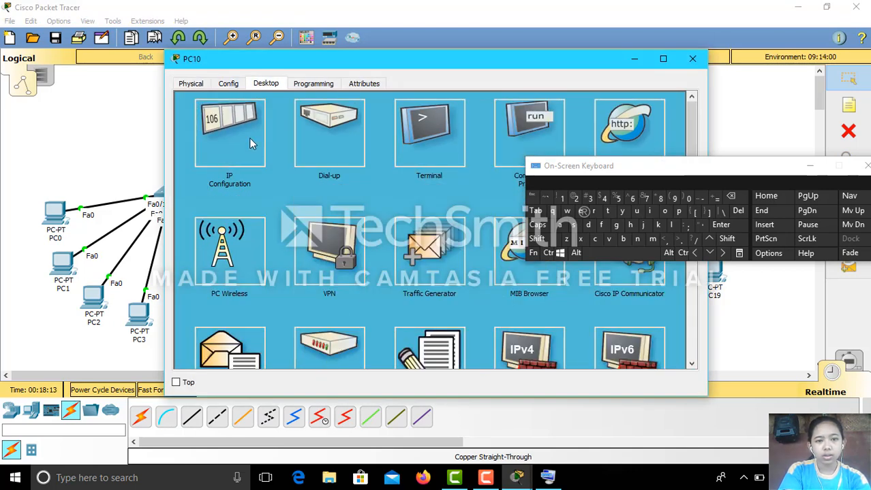
click(252, 143)
text(1)
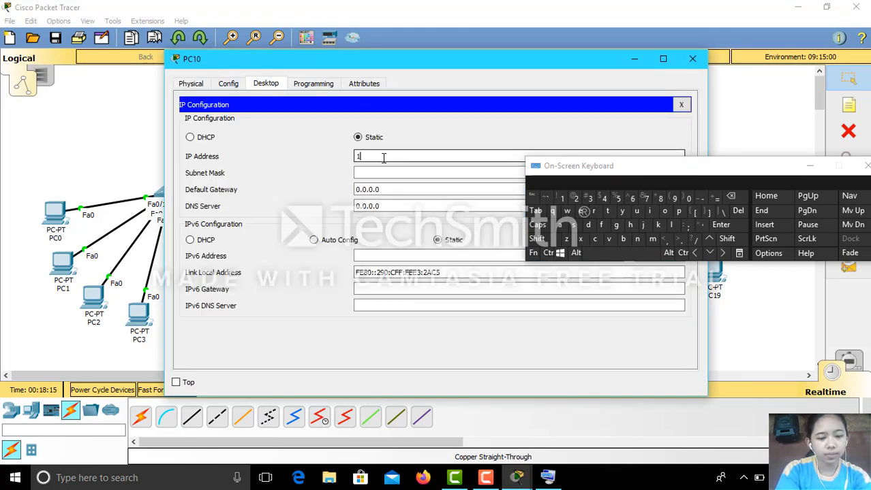
text(92.1)
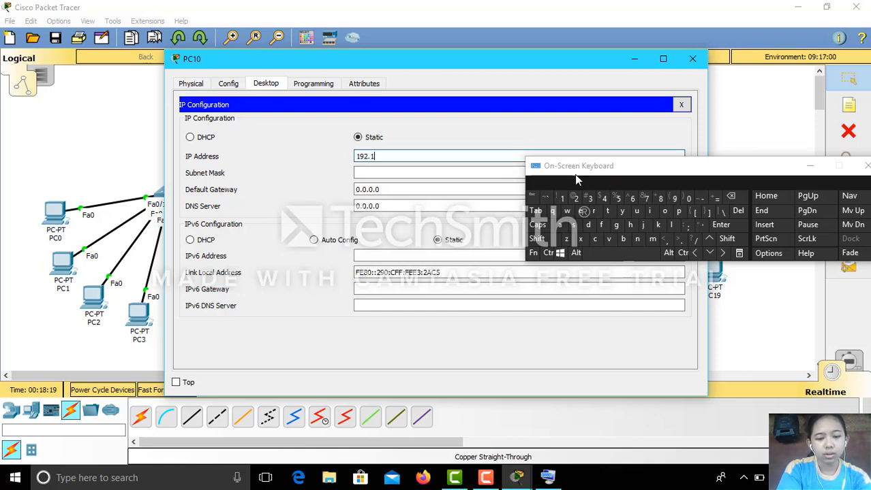
text(68.2.12)
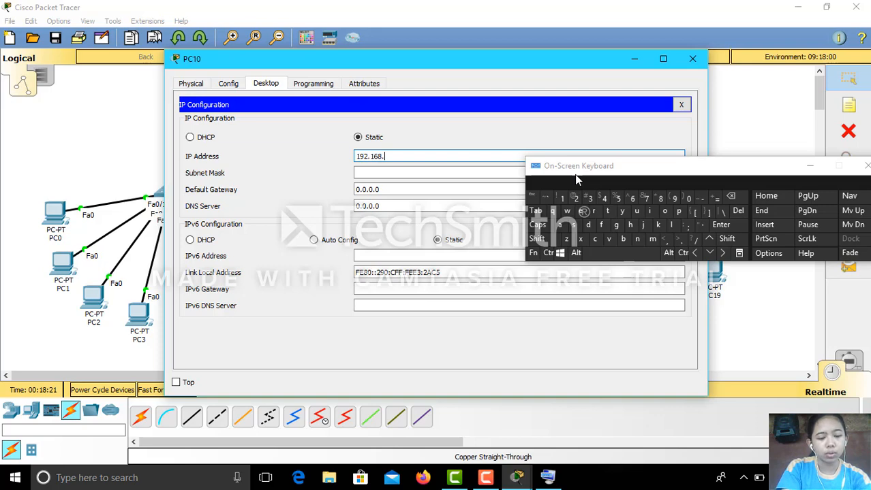
click(452, 175)
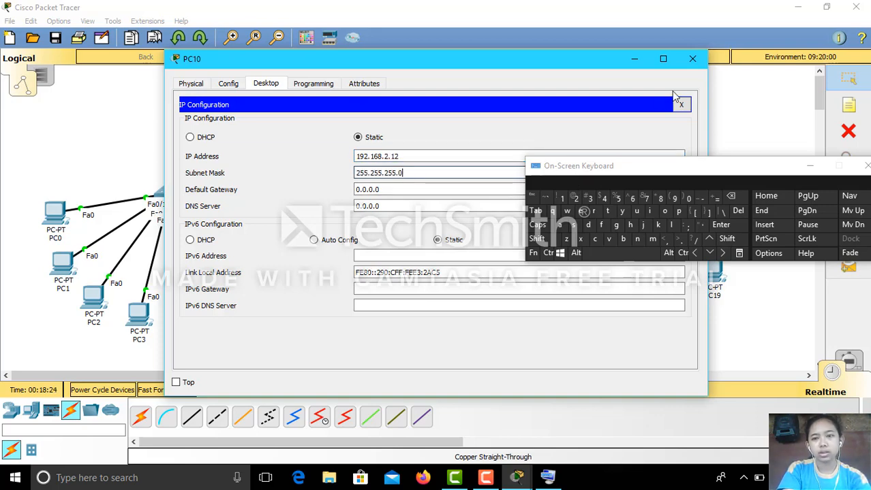
click(692, 58)
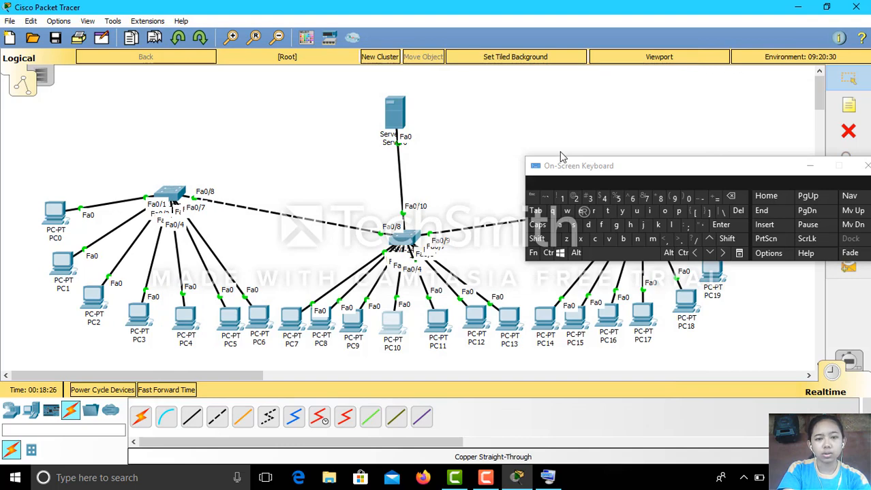
Give PC11 a static 192.168.2.x address with mask 255.255.255.0.
click(437, 319)
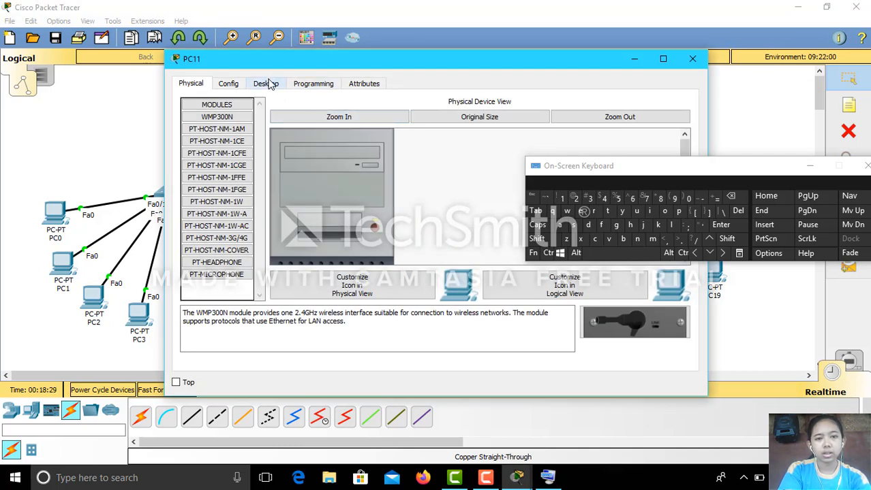
click(268, 83)
click(249, 143)
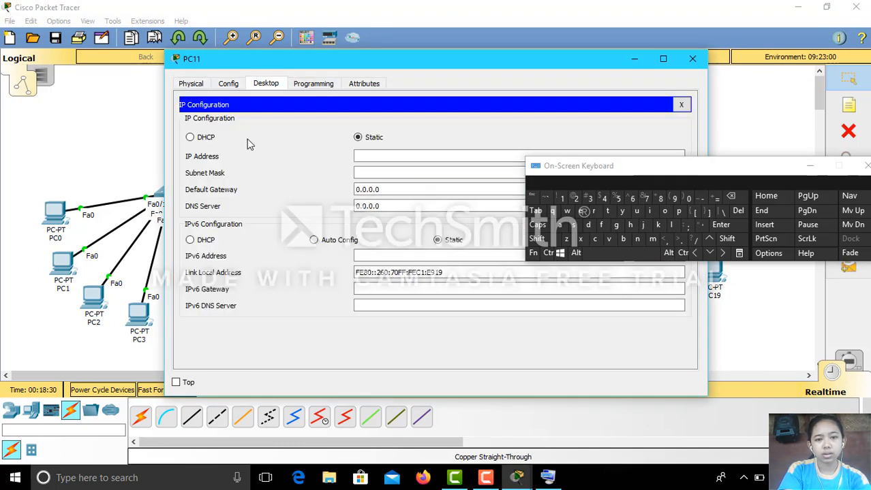
click(388, 156)
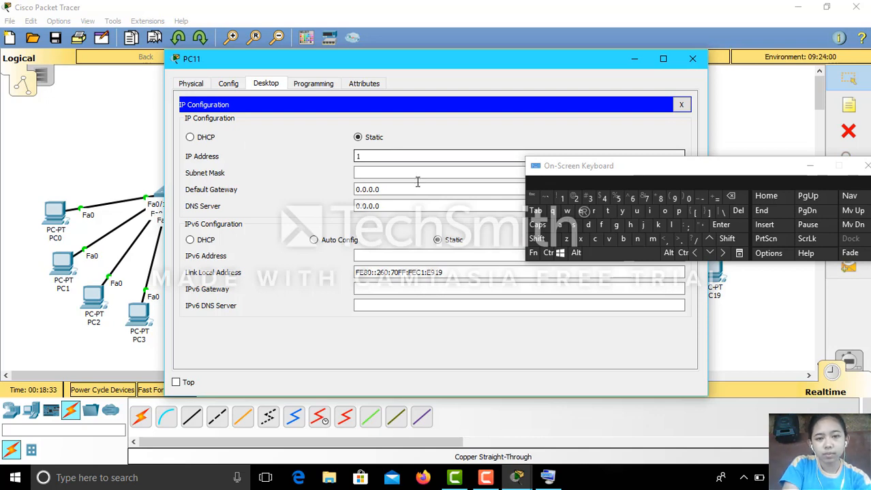
text(192)
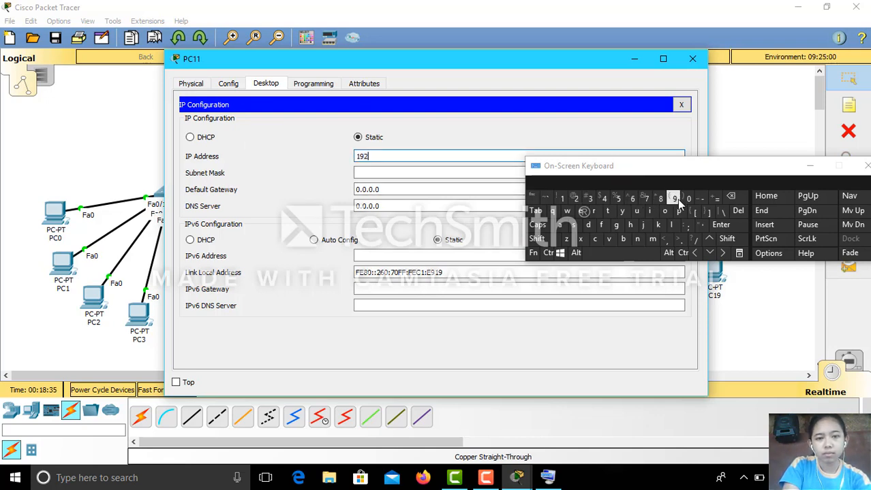
text(.168.2.13)
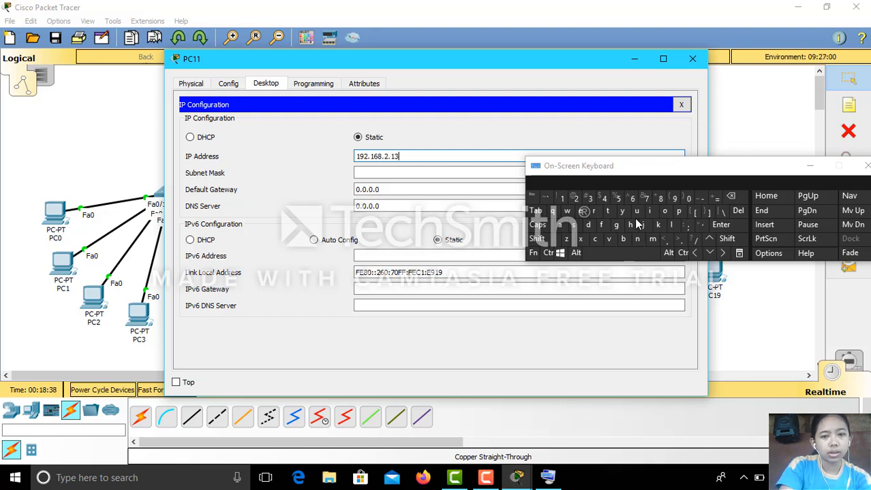
click(417, 173)
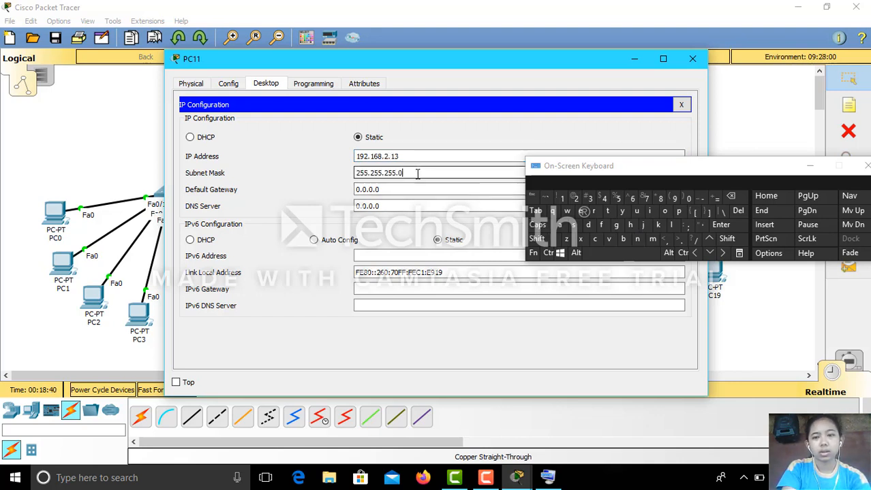
click(692, 59)
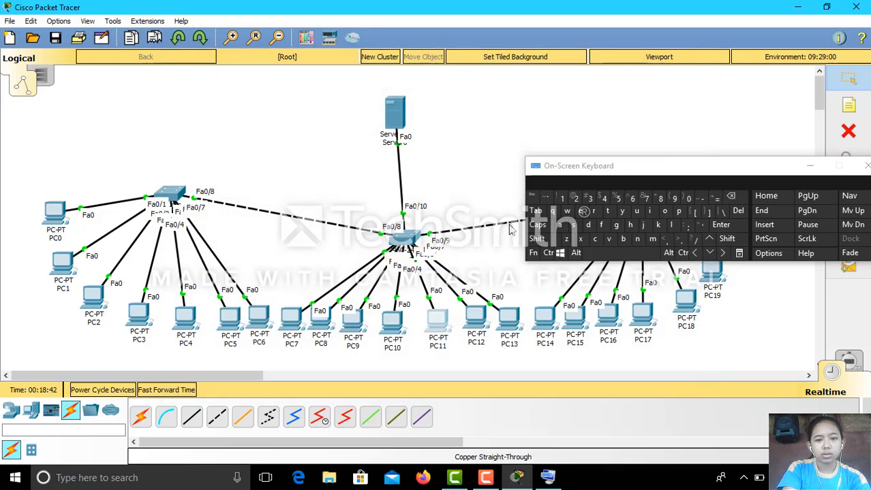
Set PC12's static IP to 192.168.2.14 with mask 255.255.255.0.
click(476, 316)
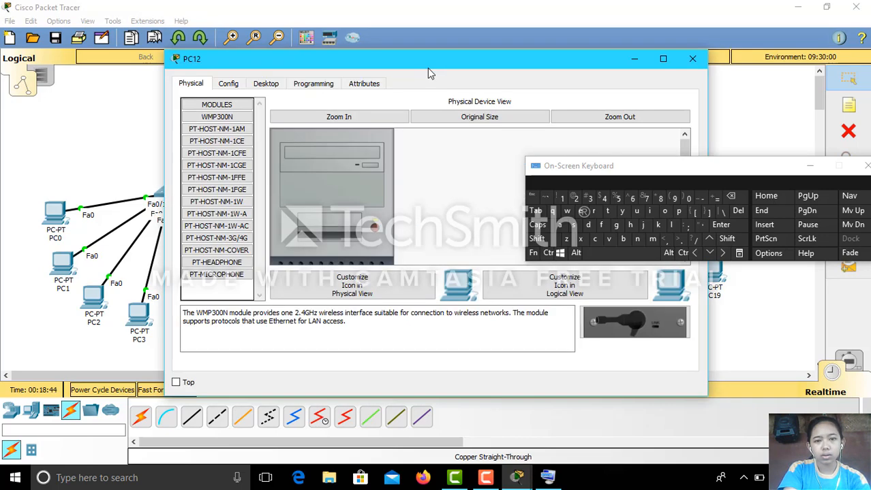
click(267, 84)
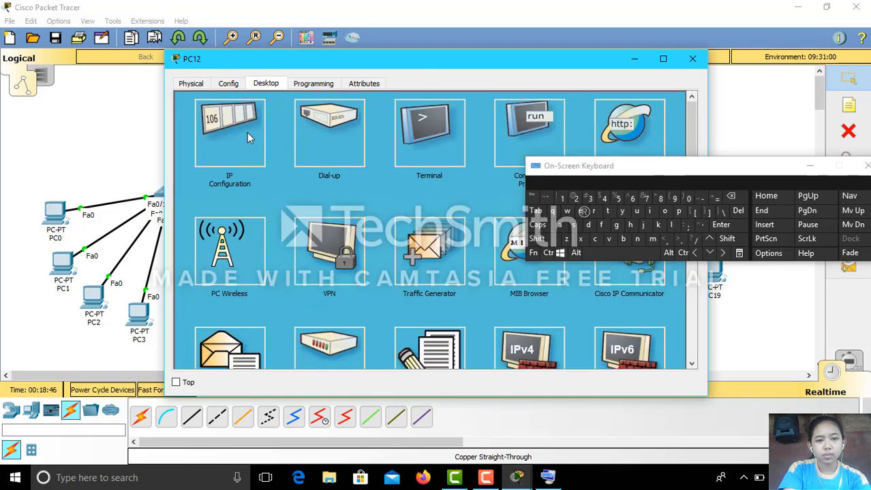
click(246, 132)
click(368, 158)
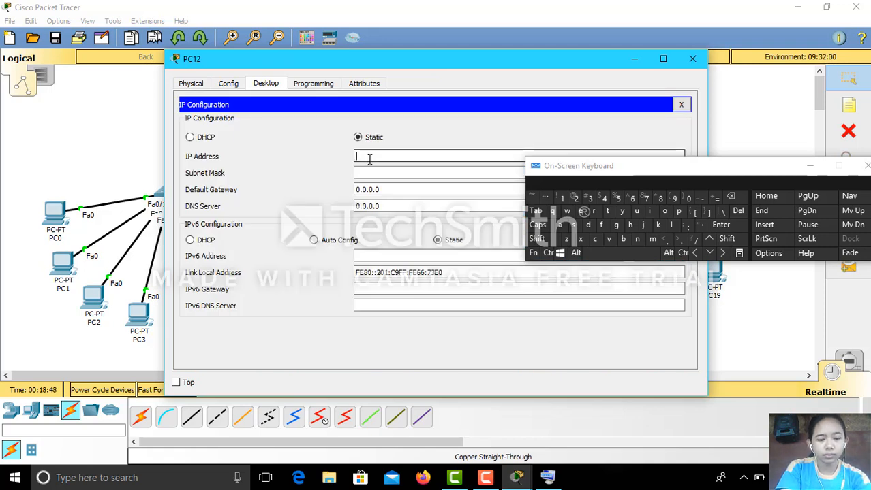
text(1)
click(673, 198)
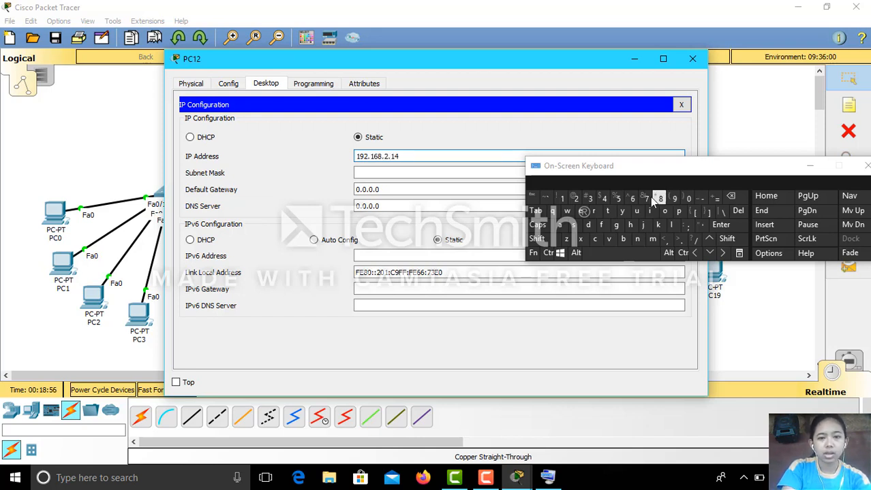
click(487, 173)
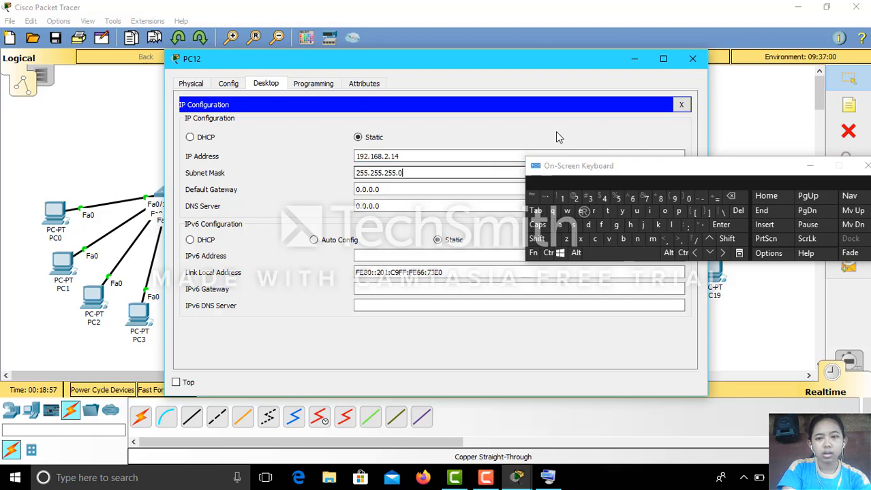
click(692, 59)
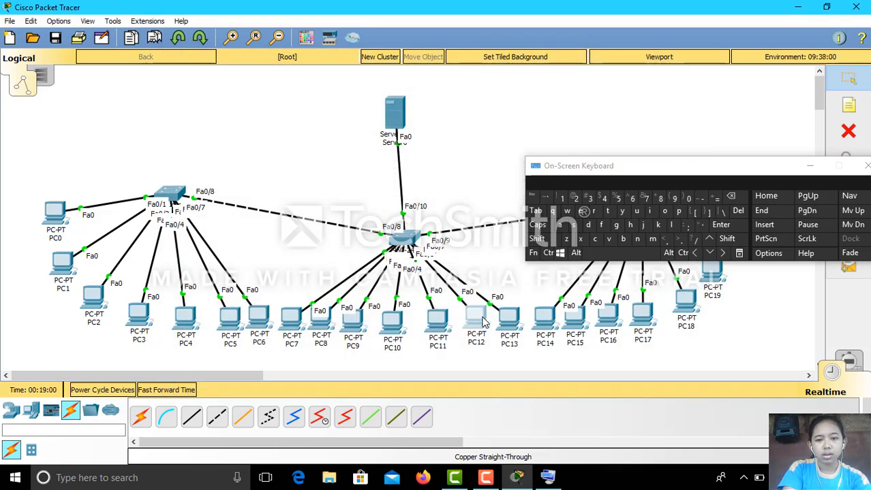
Set PC13's static IP to 192.168.2.15 with mask 255.255.255.0.
click(510, 329)
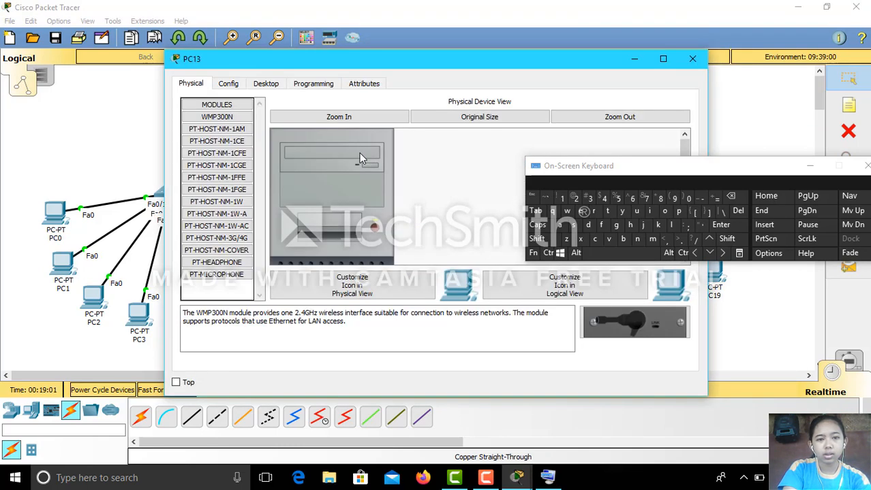
click(265, 83)
click(252, 140)
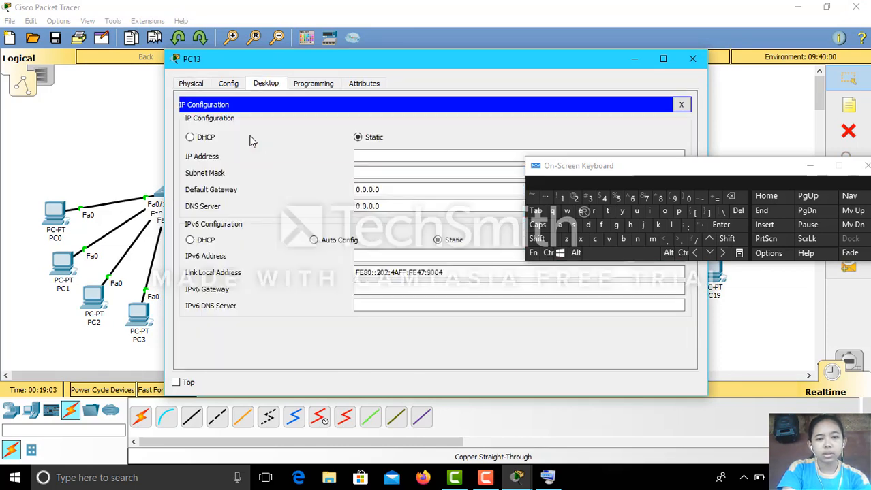
click(360, 156)
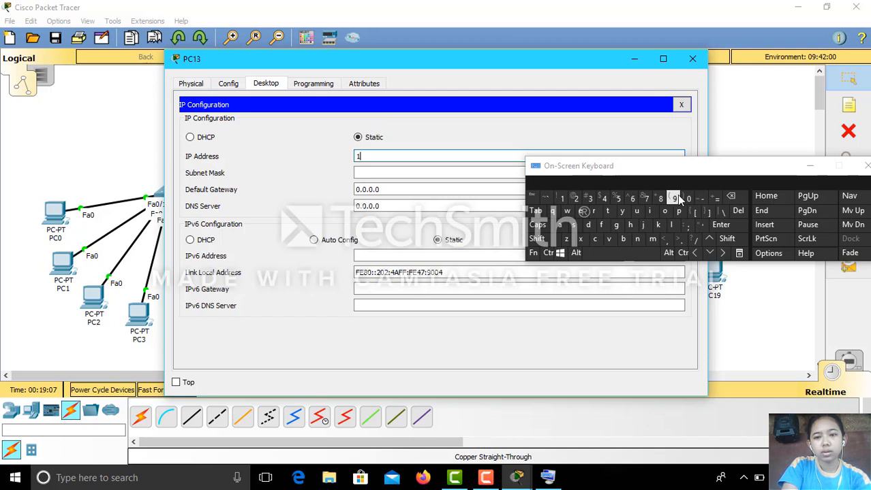
text(192)
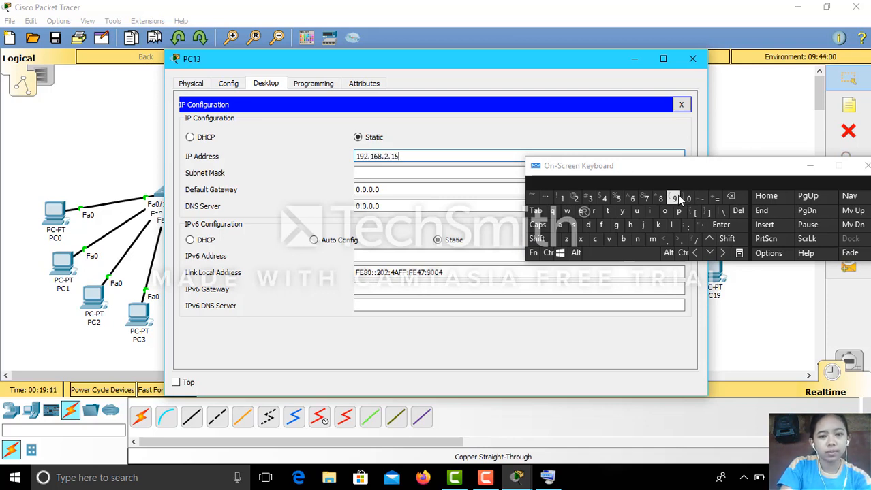
text(.168.2.15)
click(467, 172)
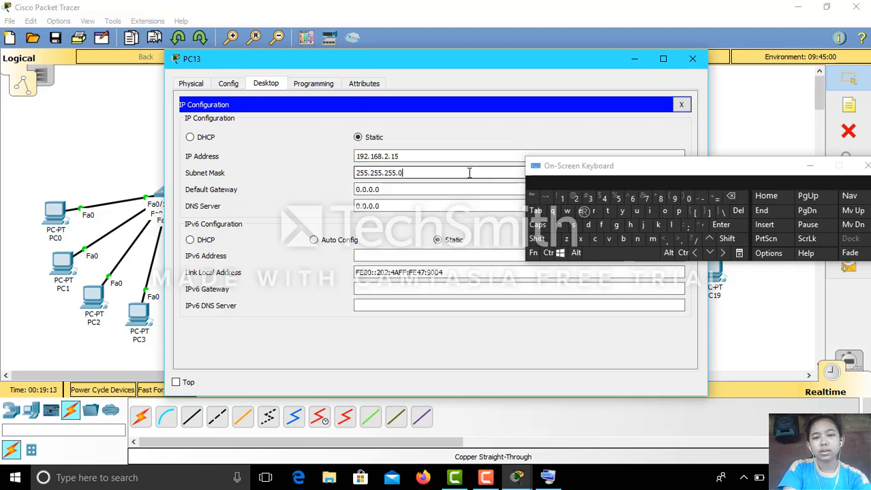
click(691, 59)
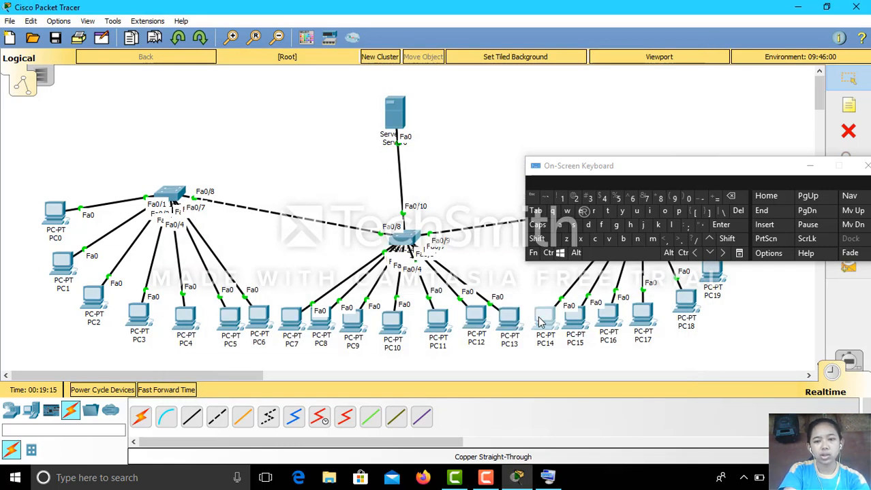
Set PC14's static IP to 192.168.2.16 with mask 255.255.255.0.
click(540, 321)
click(276, 84)
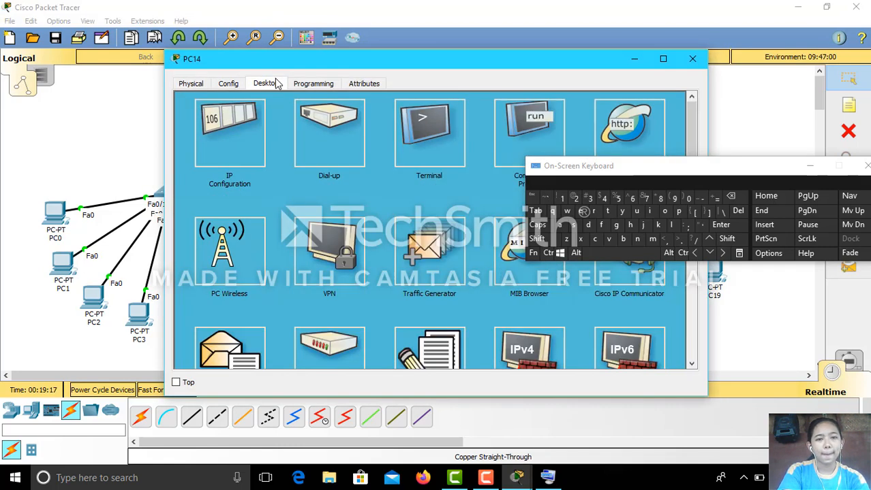
click(228, 141)
click(385, 155)
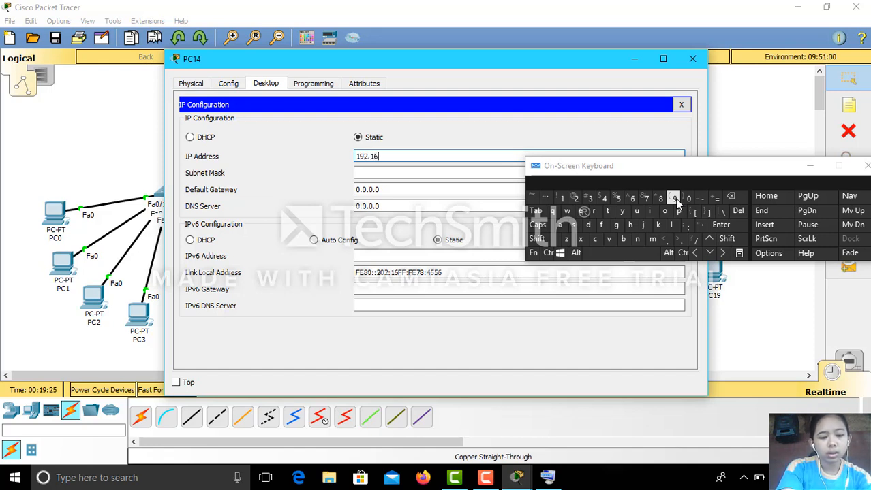
text(8.)
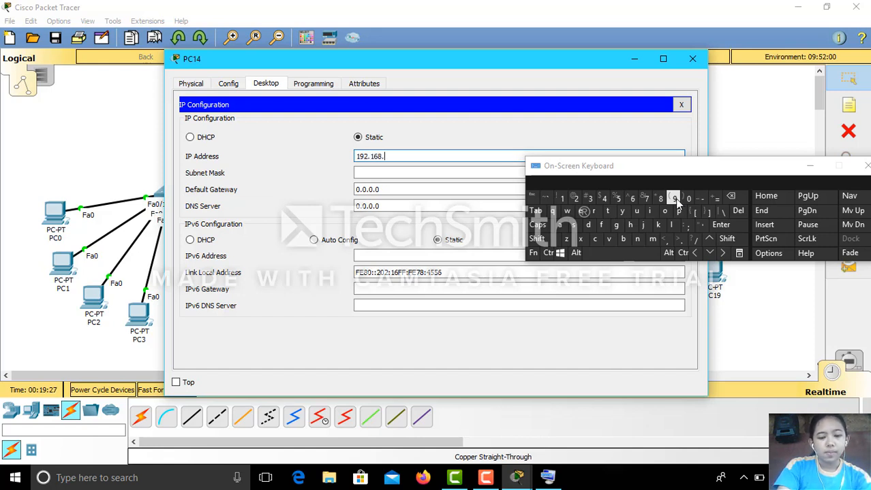
text(2.16)
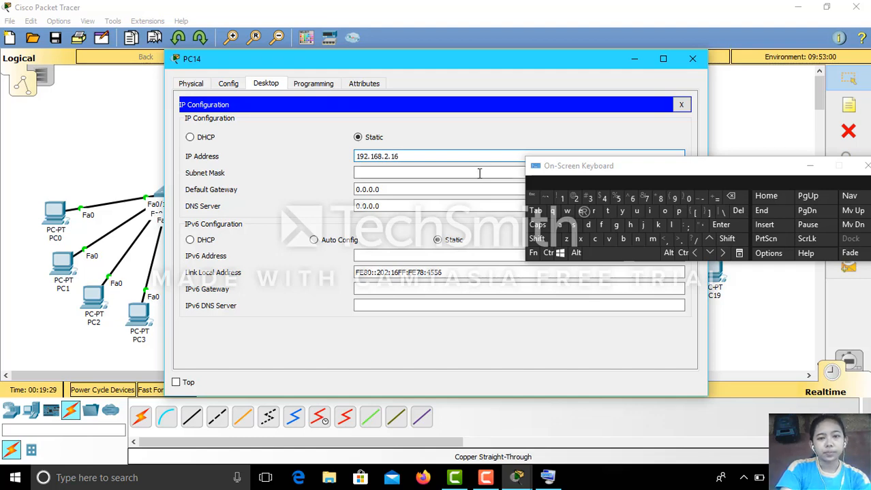
click(475, 172)
click(692, 59)
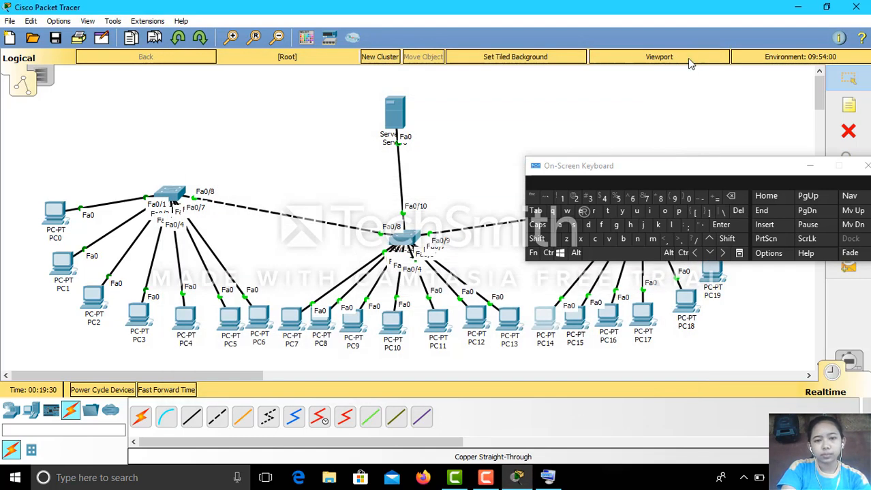
Set PC15's static IP to 192.168.2.17 with mask 255.255.255.0.
click(576, 315)
click(276, 85)
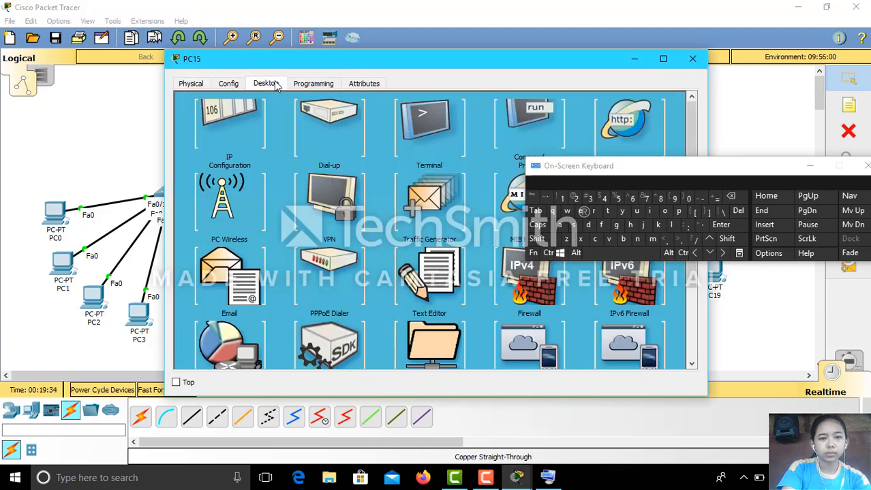
click(242, 131)
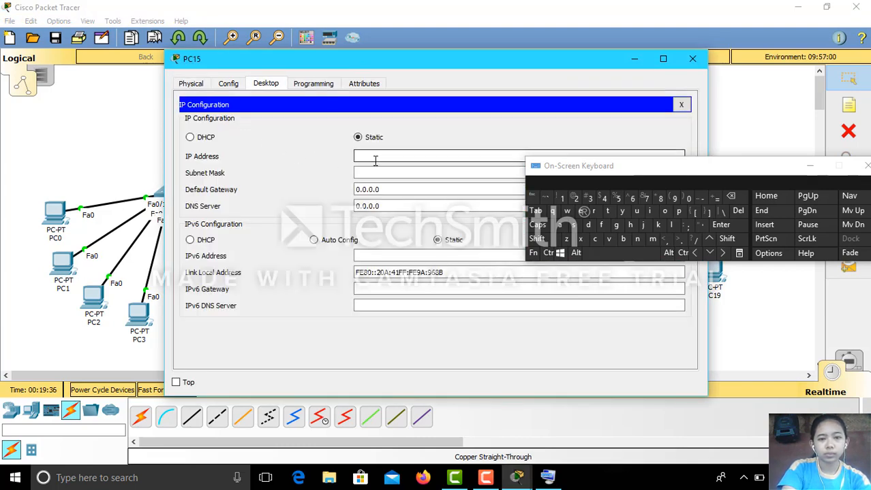
text(1)
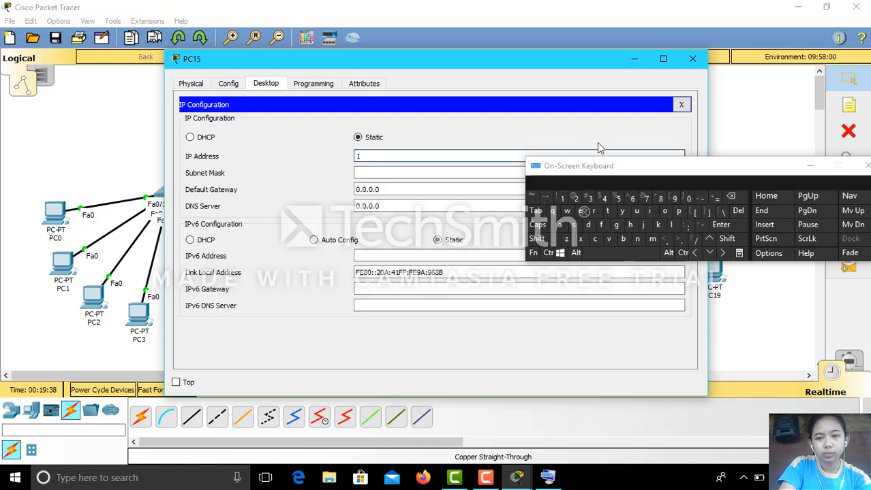
text(92)
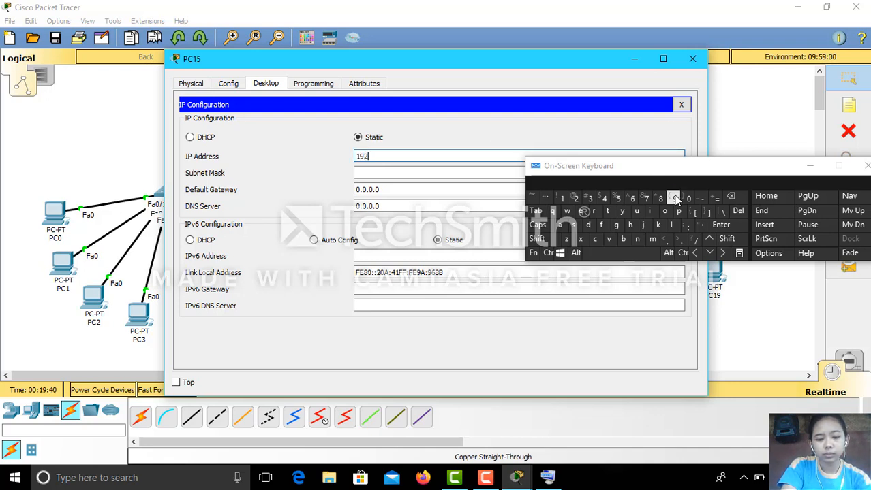
text(.168.2)
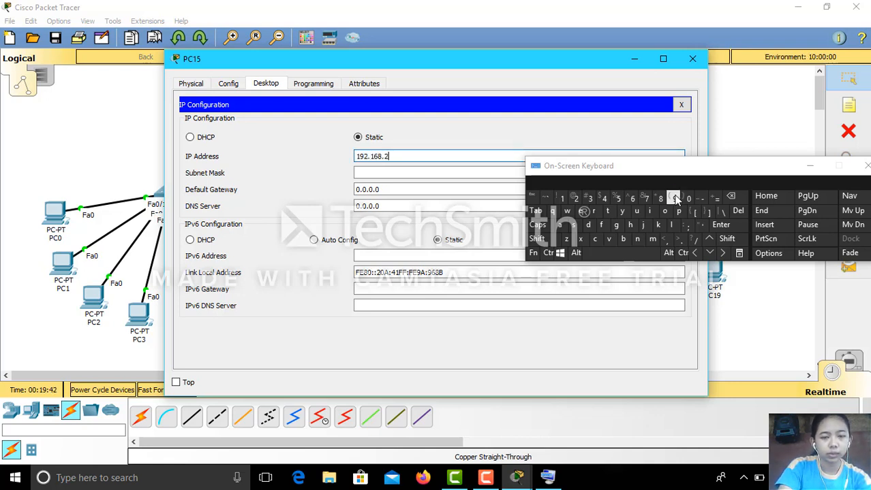
text(.17)
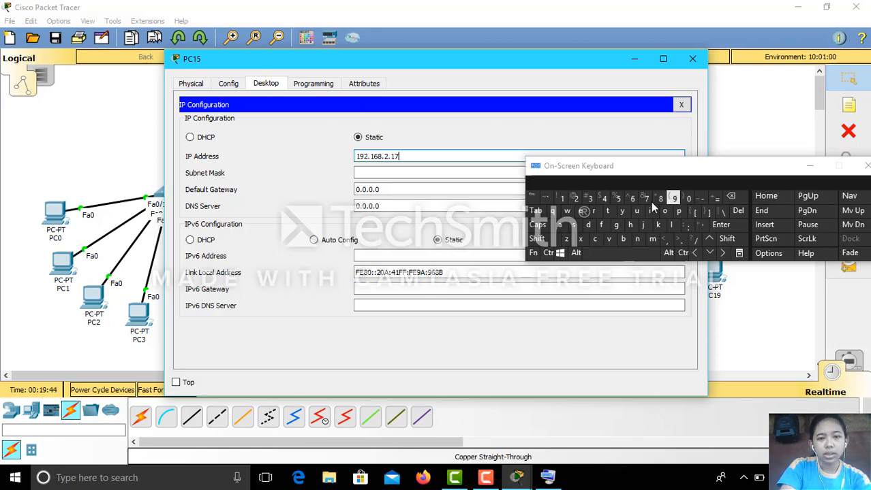
click(470, 174)
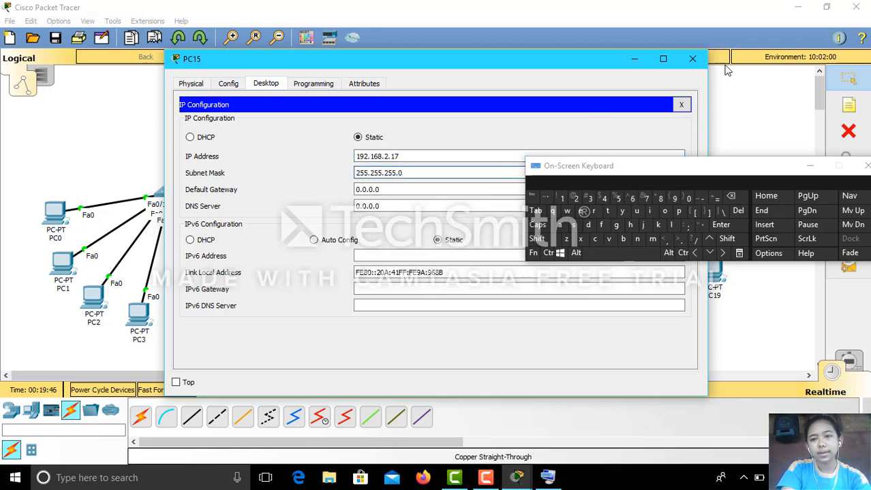
click(692, 59)
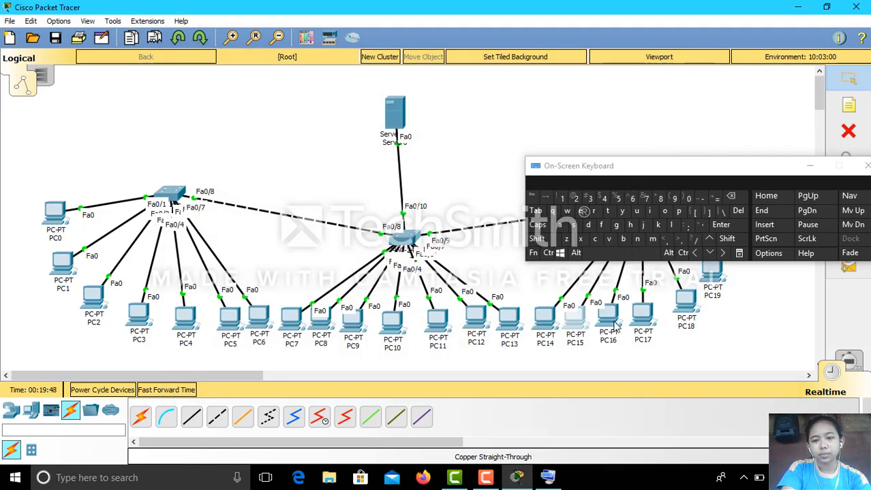
Set PC16's static IP to 192.168.2.18 with mask 255.255.255.0.
click(615, 325)
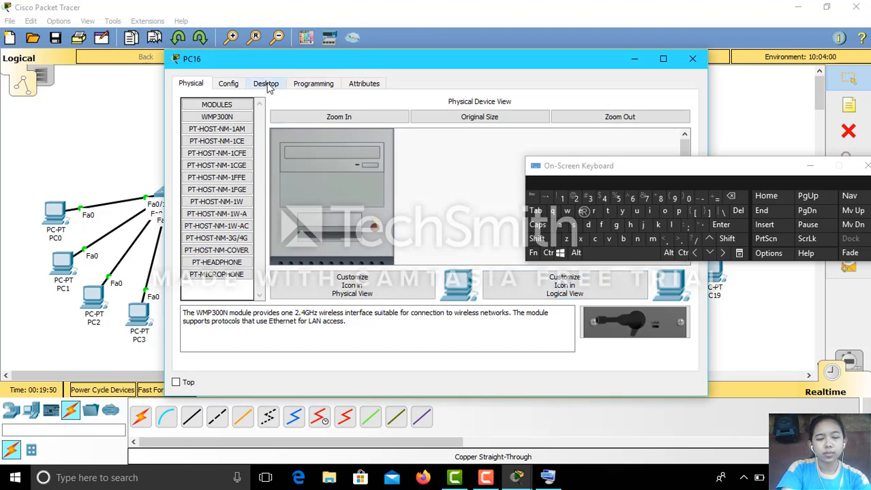
click(266, 85)
click(249, 133)
click(368, 156)
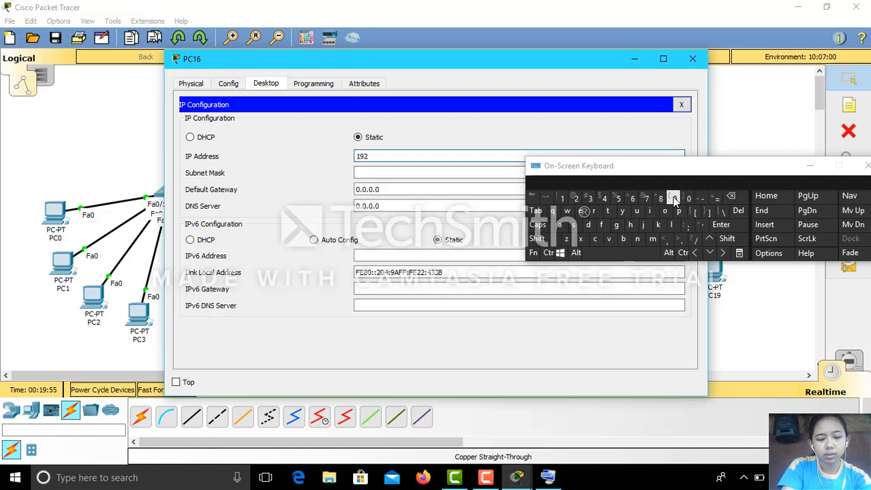
text(192.168.2.18)
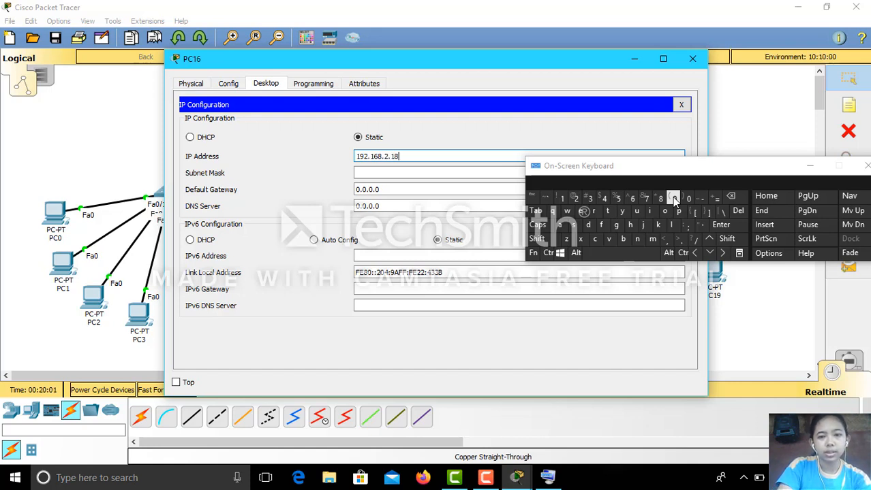
click(470, 173)
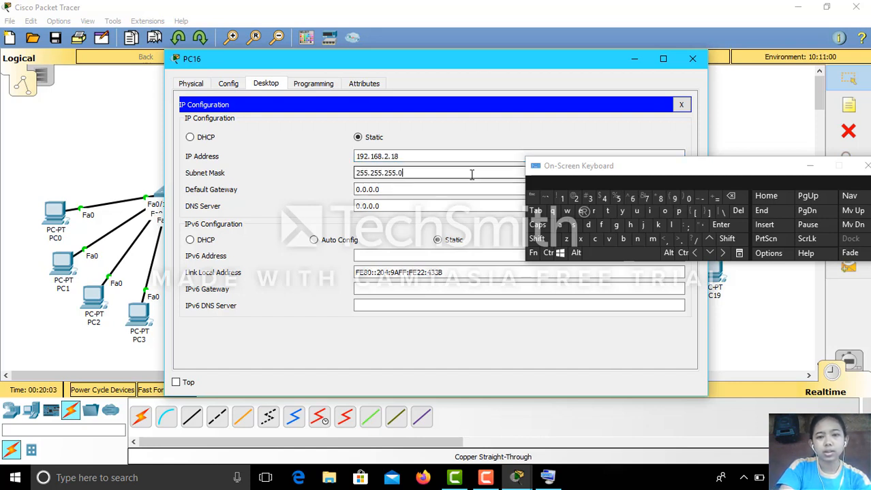
click(691, 60)
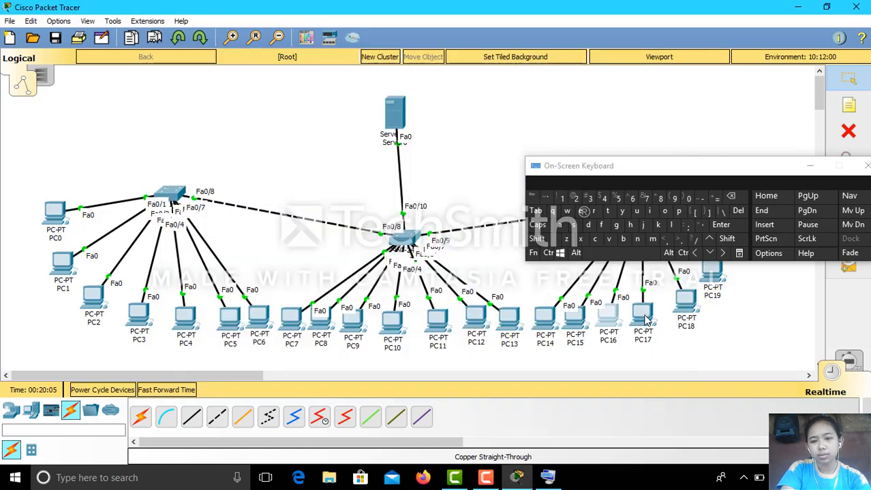
Set PC17's static IP to 192.168.2.19 with mask 255.255.255.0.
click(644, 317)
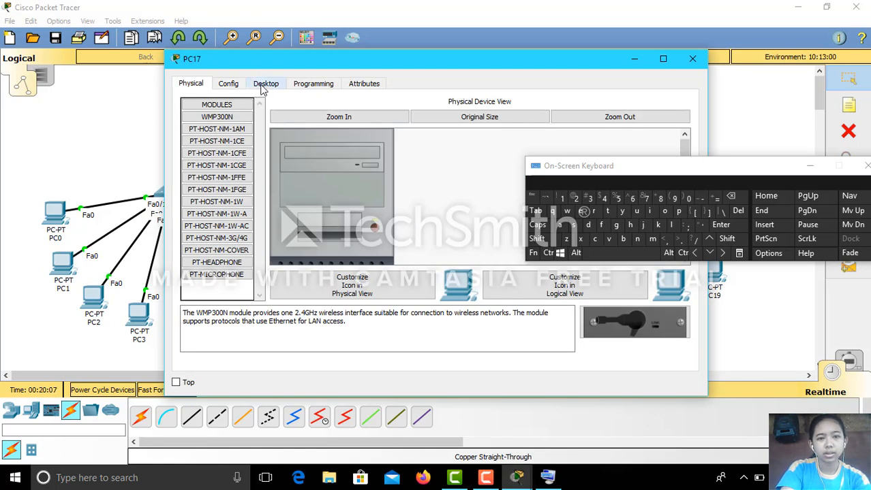
click(265, 83)
click(236, 134)
click(370, 155)
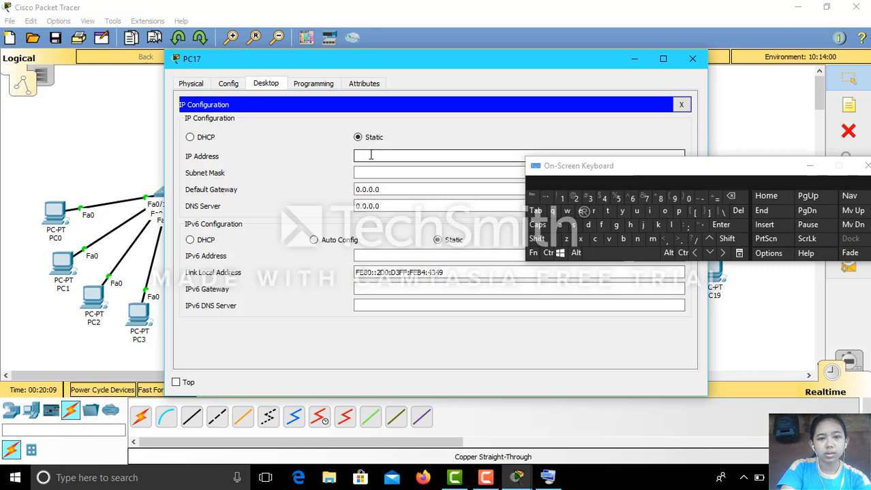
text(1)
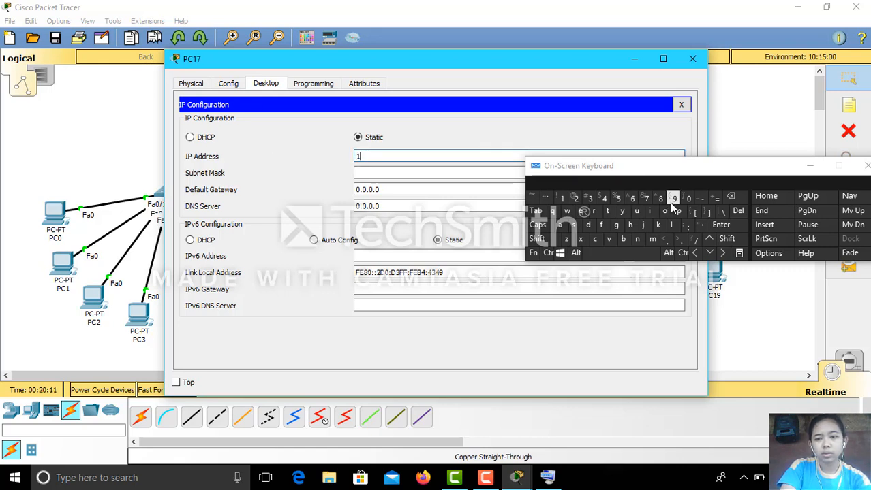
text(92.1)
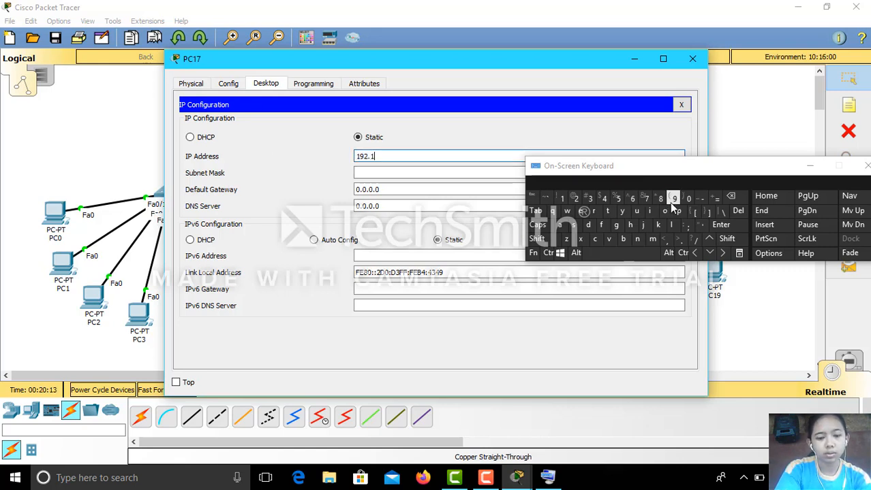
text(68.2.1)
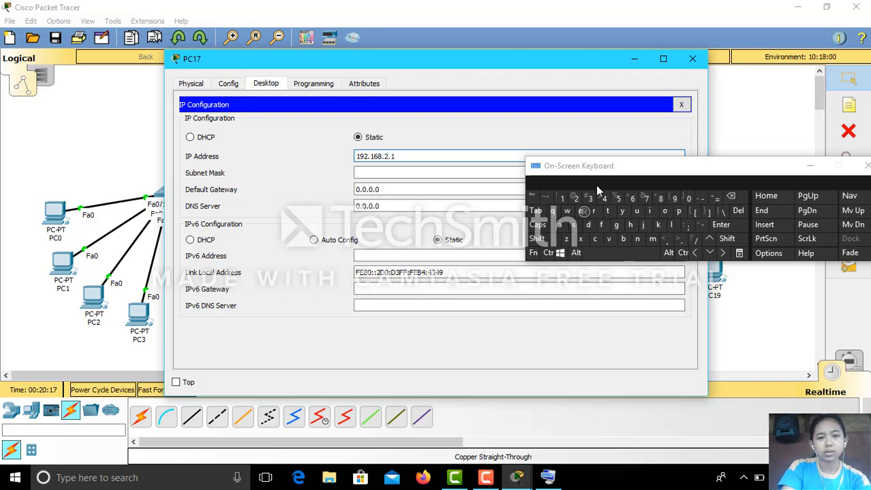
click(677, 198)
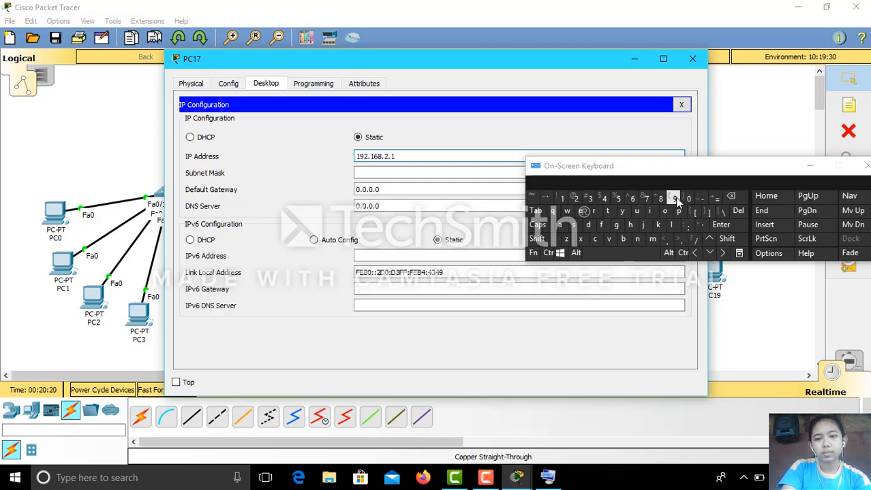
click(466, 173)
click(700, 61)
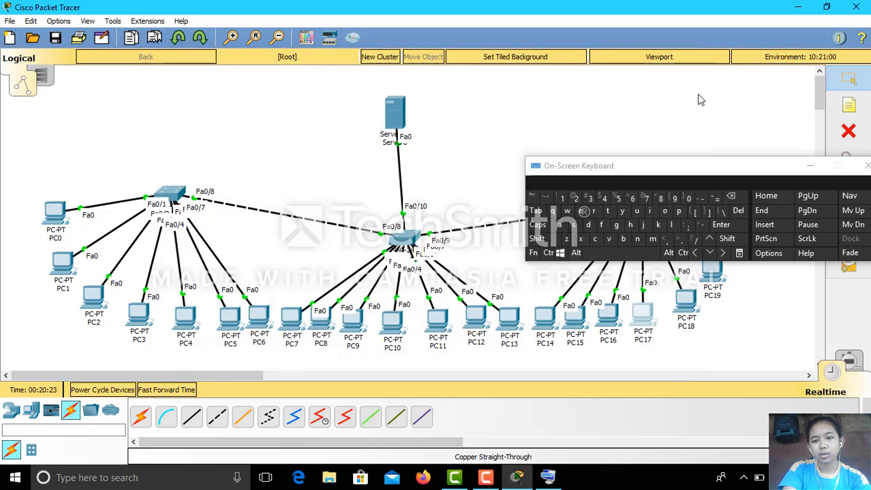
Set PC18's static IP to 192.168.2.20 with mask 255.255.255.0.
click(688, 305)
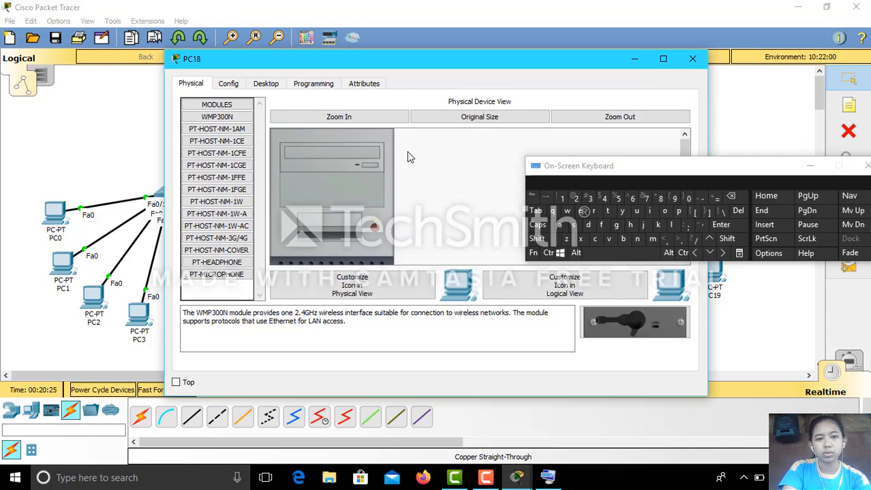
click(267, 84)
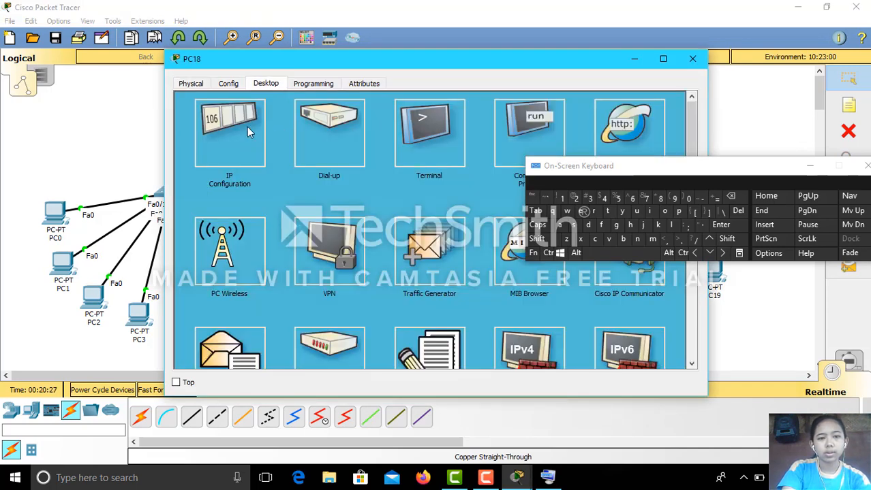
click(250, 133)
click(388, 157)
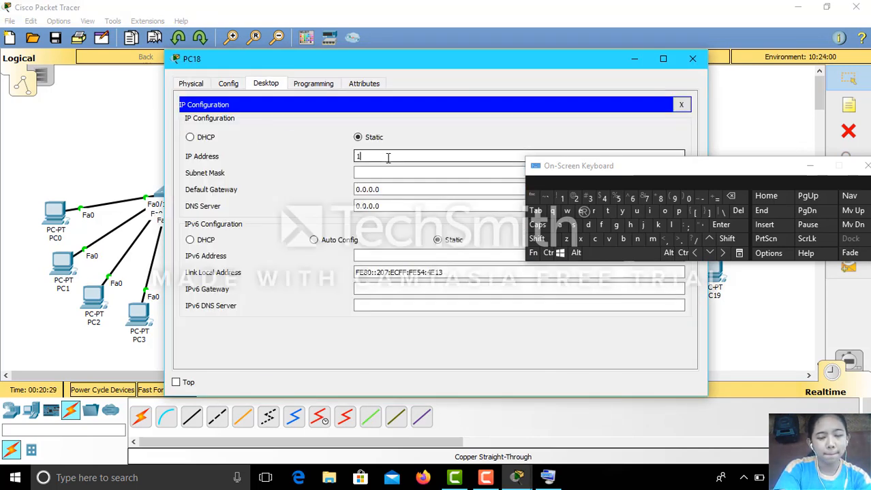
text(192.168.2)
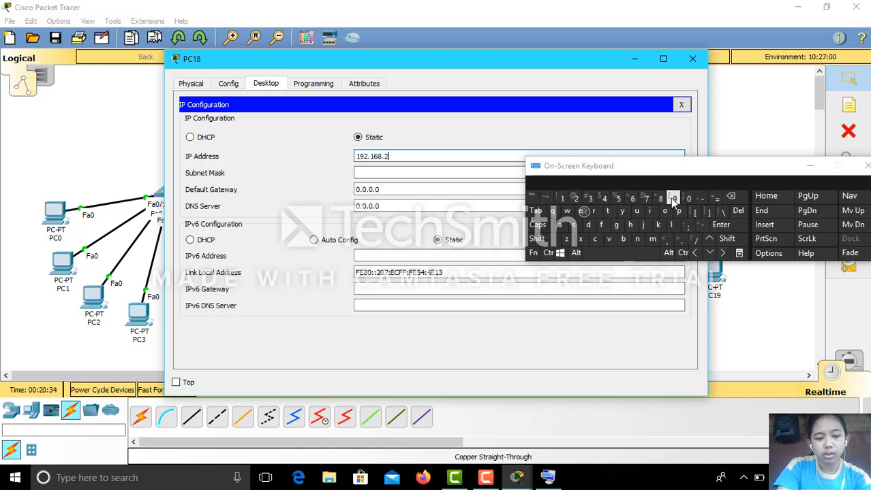
text(.20)
click(475, 172)
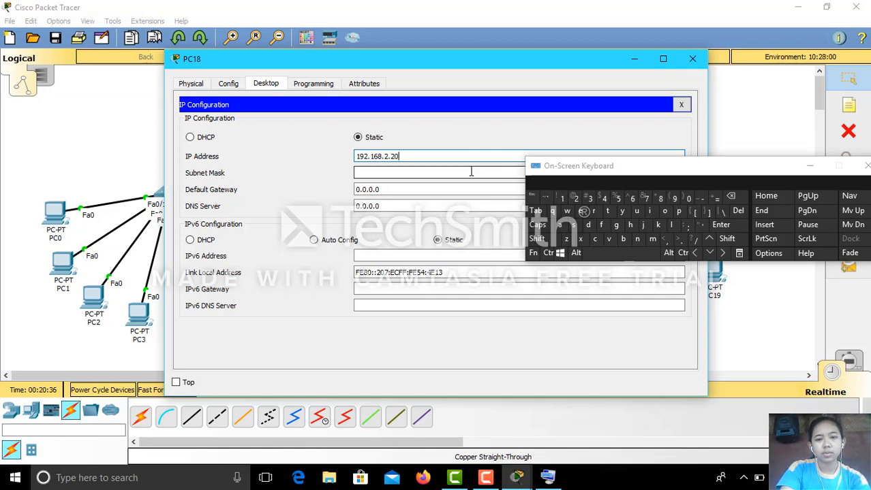
click(692, 59)
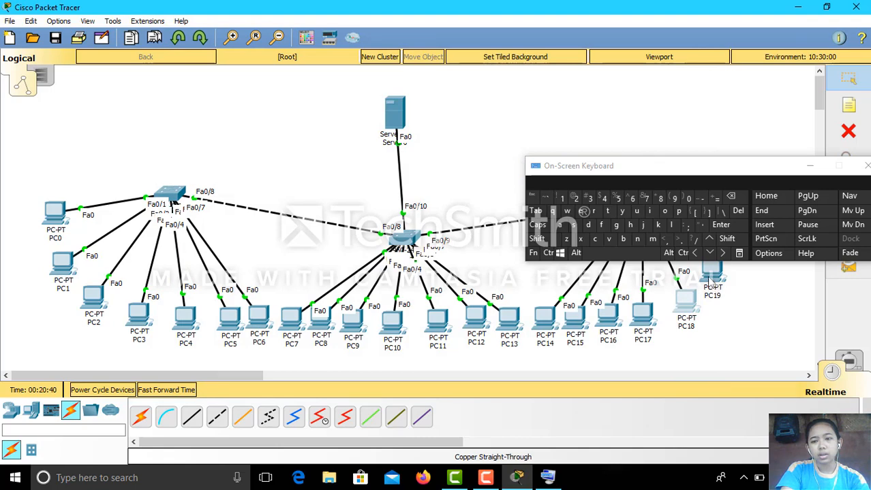
Set PC19's static IP to 192.168.2.21 with mask 255.255.255.0, fixing the duplicate address.
click(710, 280)
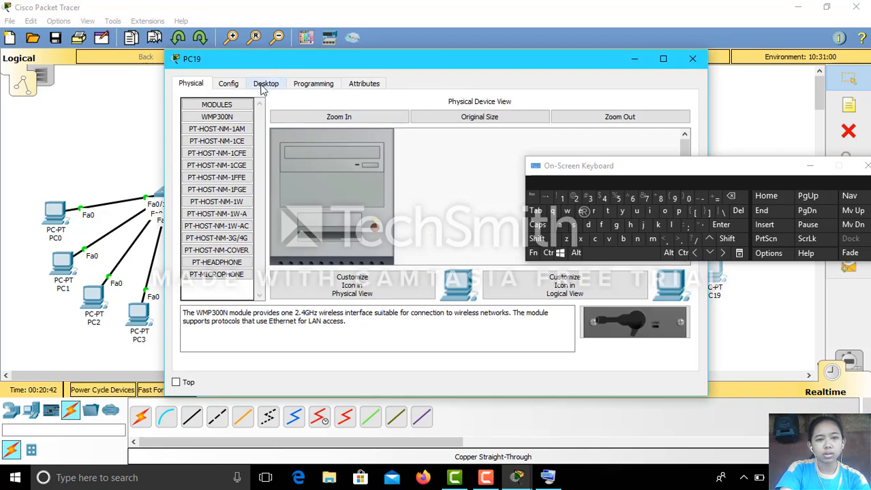
click(266, 83)
click(250, 147)
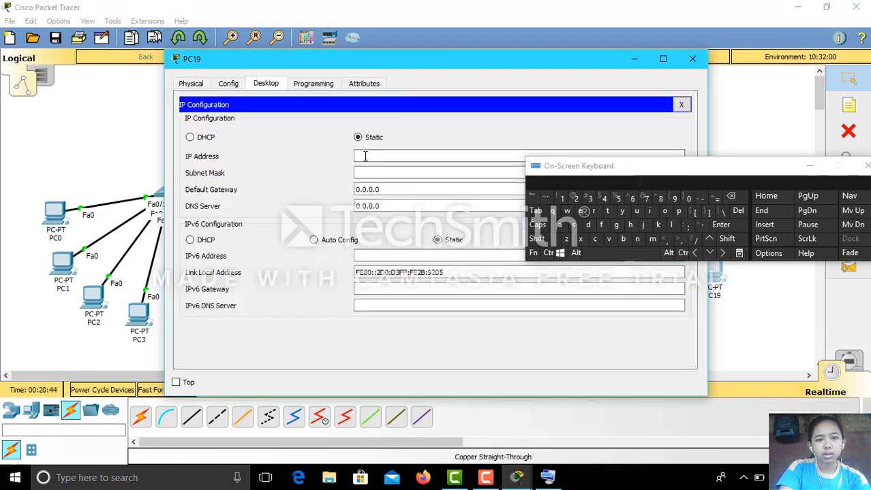
click(361, 156)
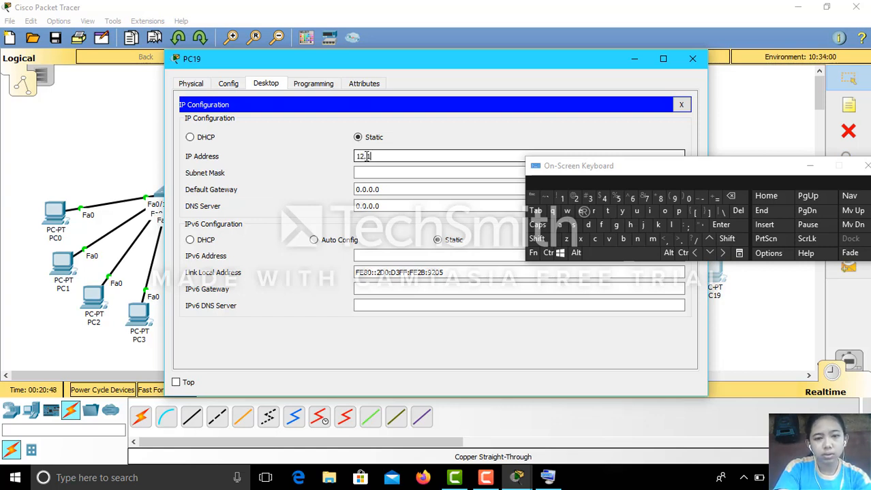
text(1)
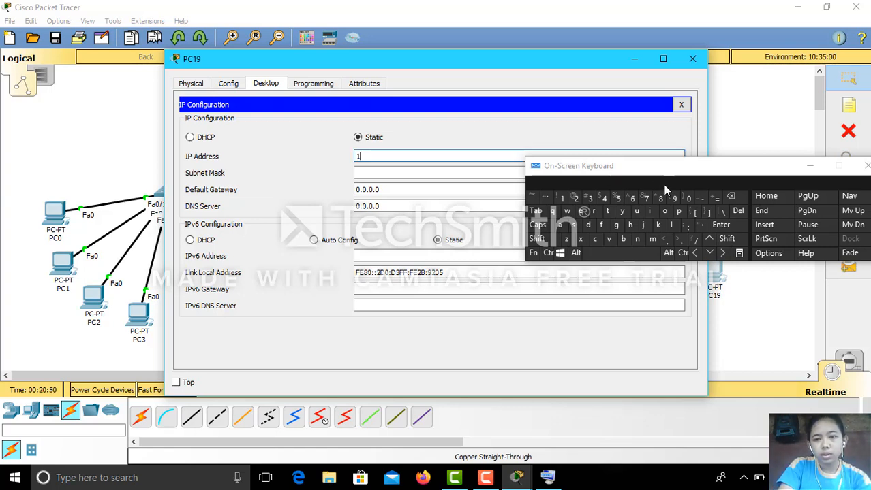
click(672, 198)
text(2.168)
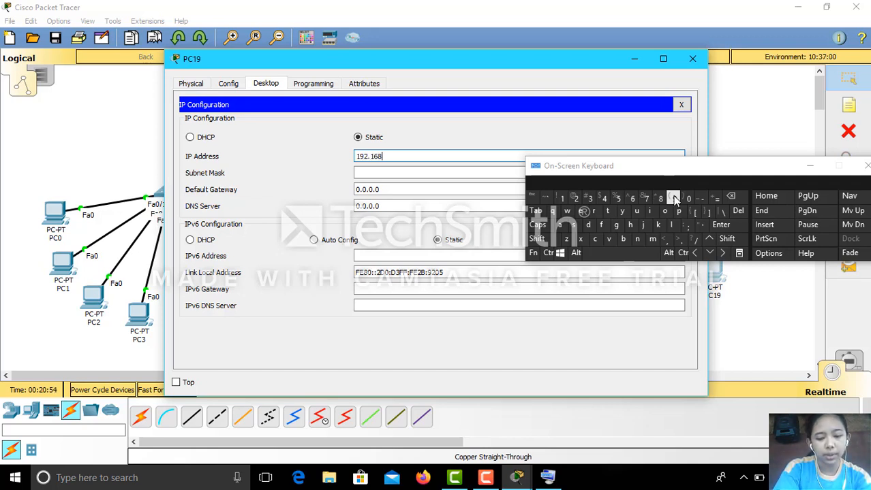
text(.2.20)
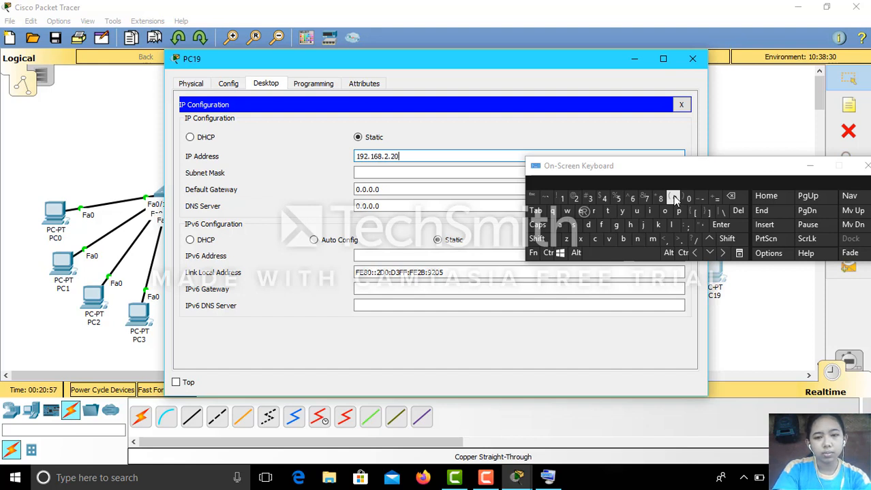
click(459, 174)
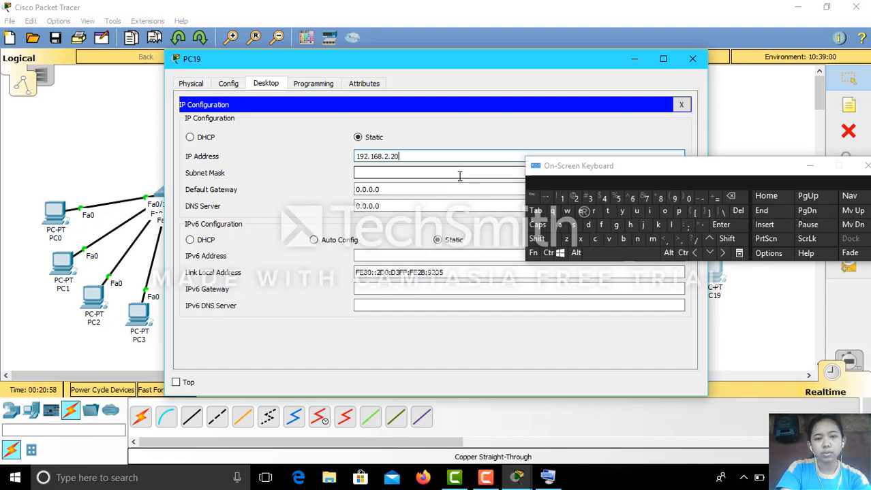
click(433, 158)
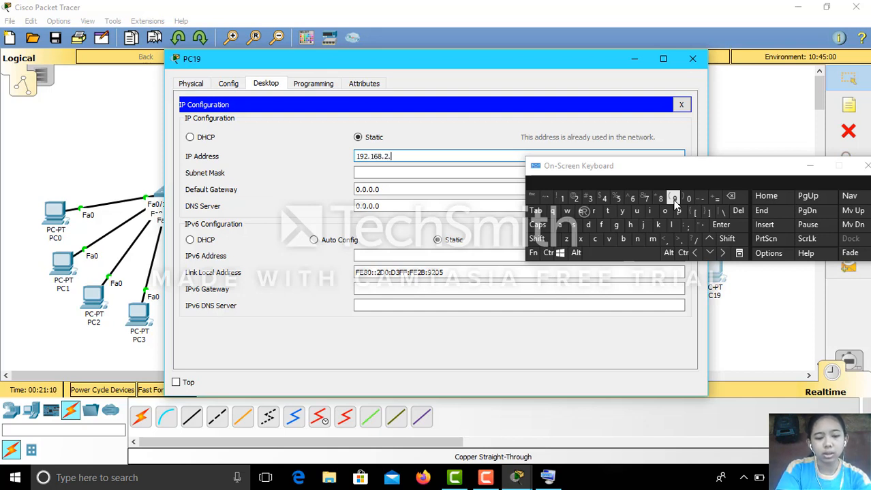
click(439, 173)
click(692, 58)
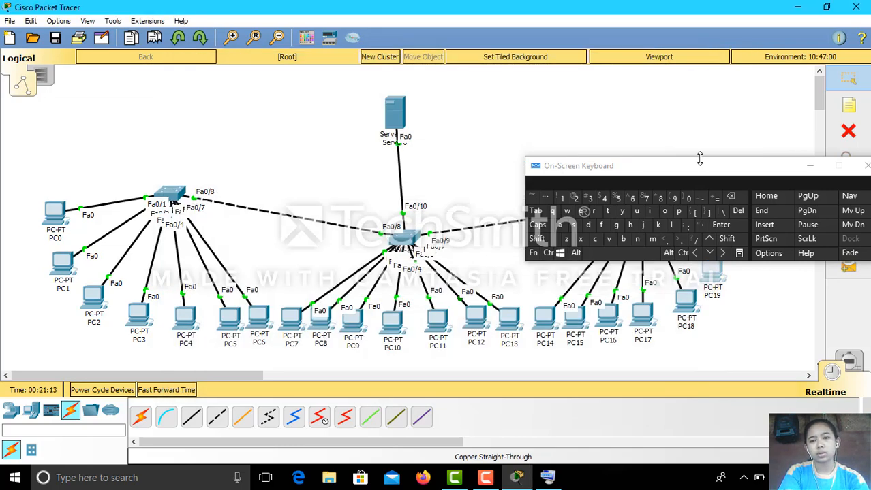
Set PC20's static IP to 192.168.2.22 with mask 255.255.255.0.
drag(706, 175, 685, 105)
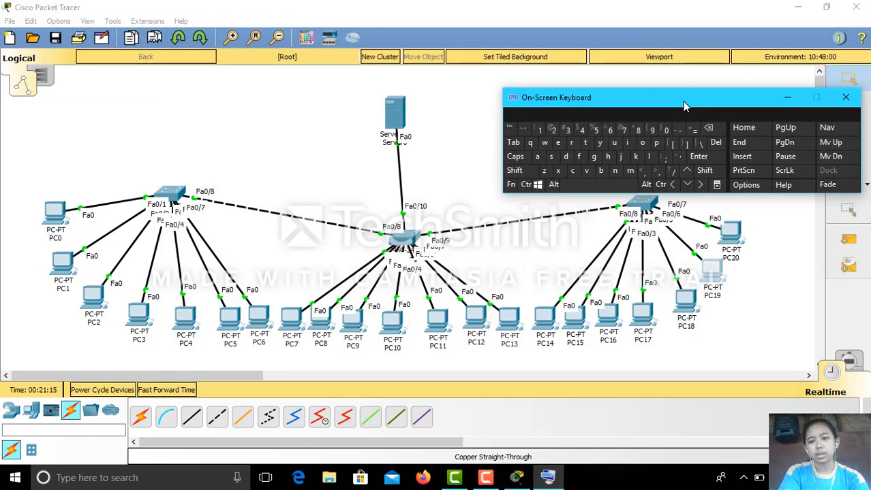
click(729, 235)
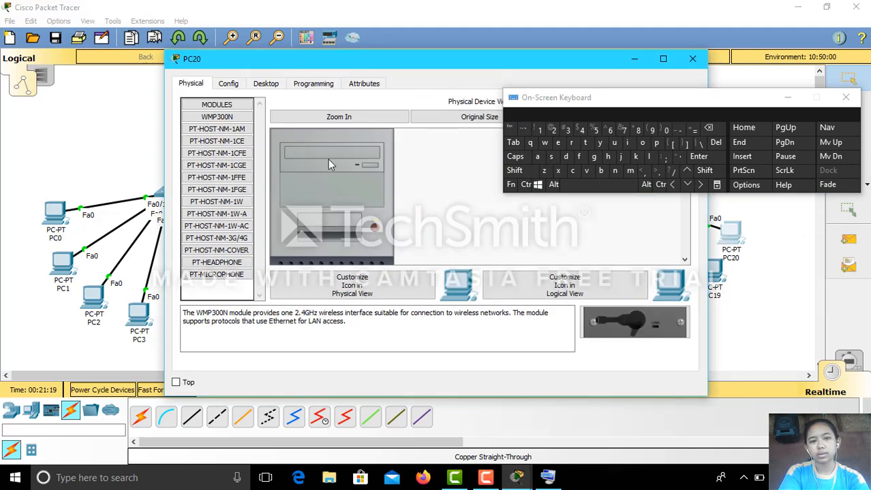
click(230, 87)
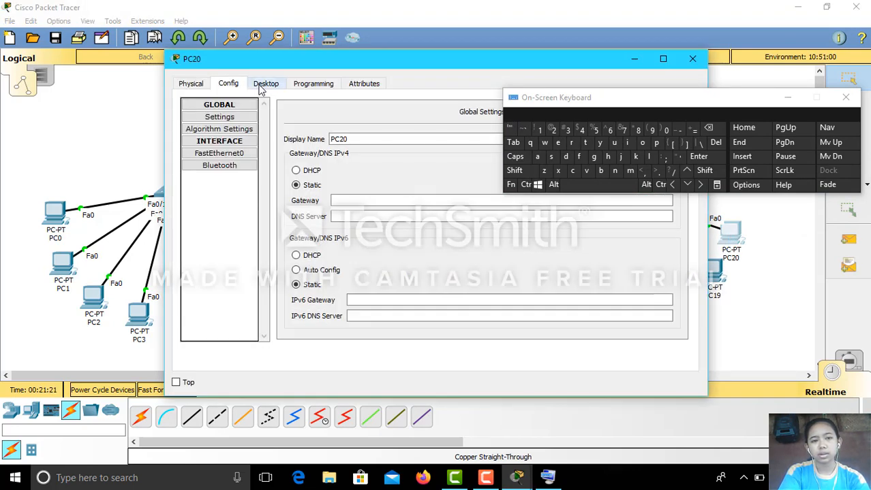
click(262, 87)
click(244, 130)
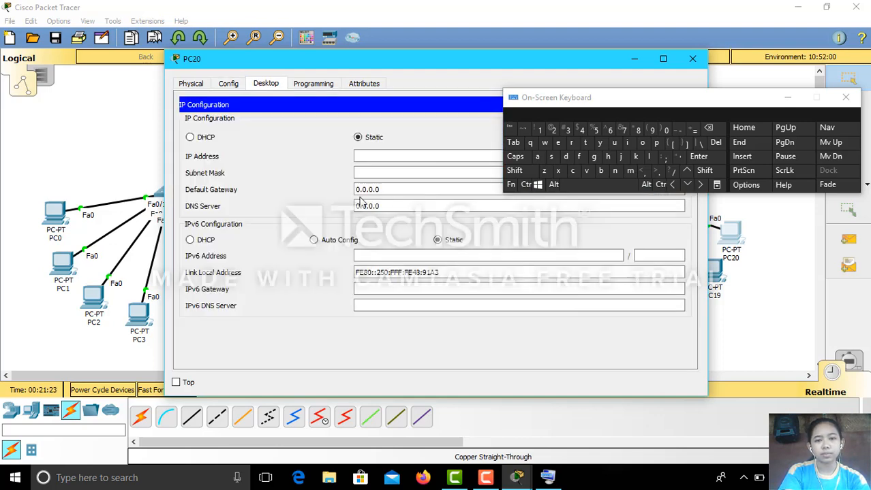
text(19)
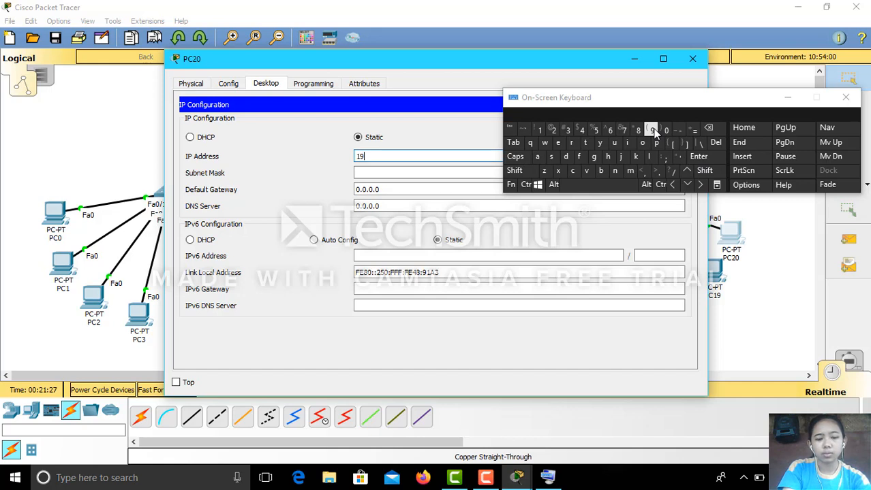
text(.168)
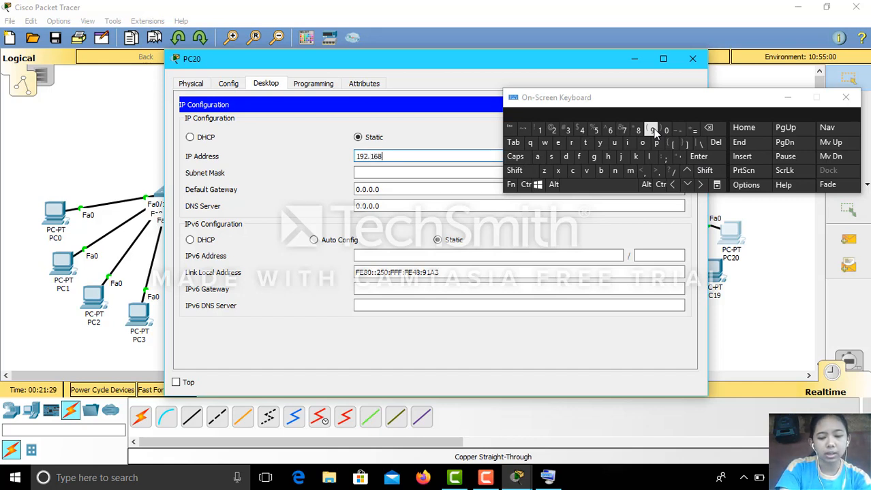
text(.2.22)
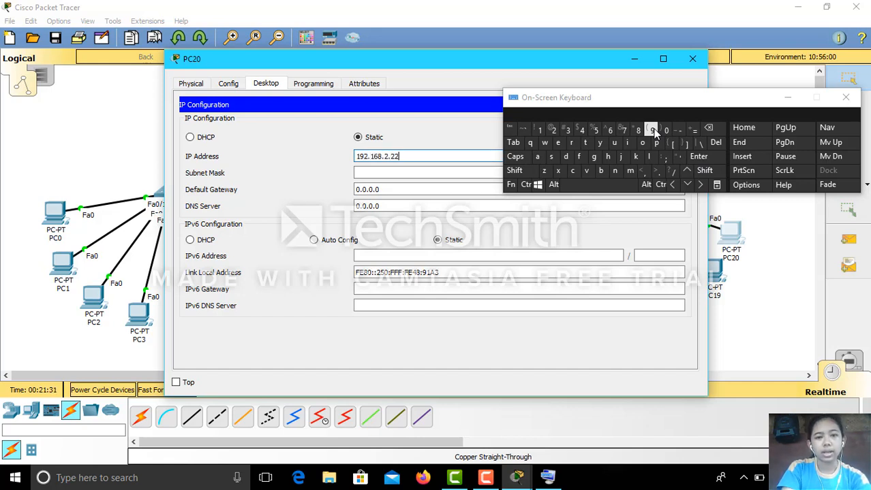
click(376, 172)
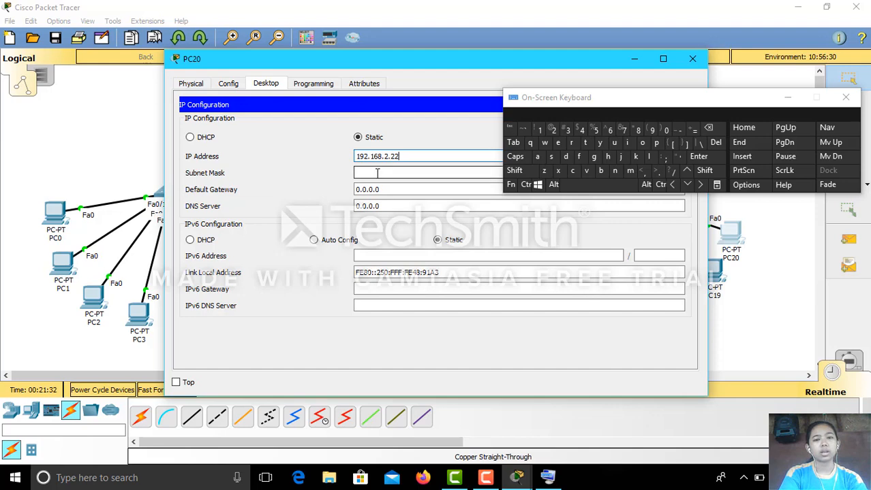
click(689, 59)
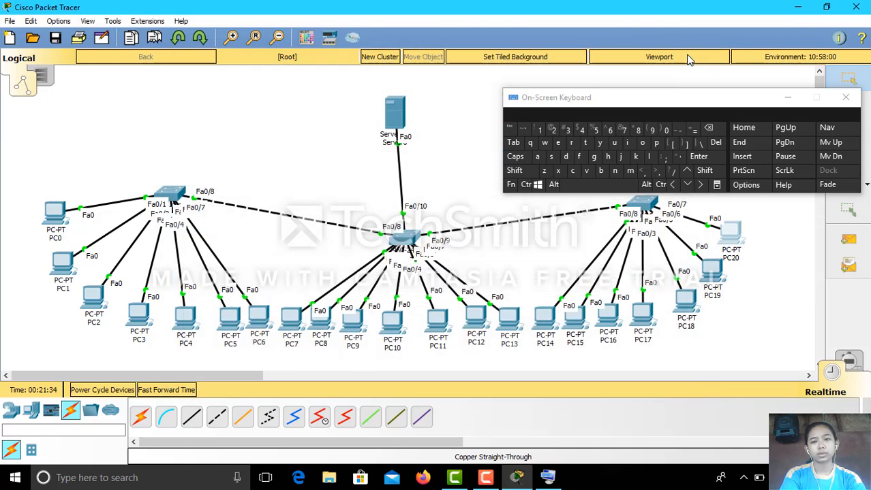
Move the on-screen keyboard up, confirm PC0 is 192.168.2.2/24, and open PC0's window.
click(678, 102)
drag(678, 102, 616, 28)
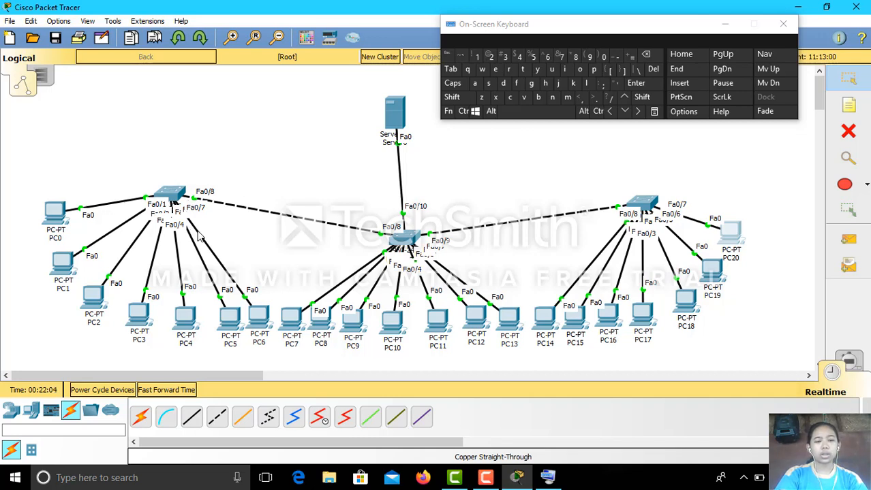
mouse_move(59, 218)
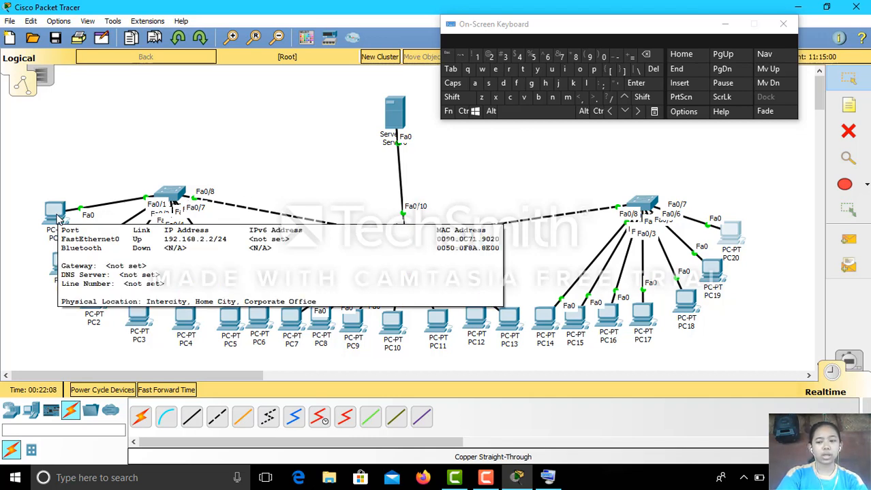
click(59, 218)
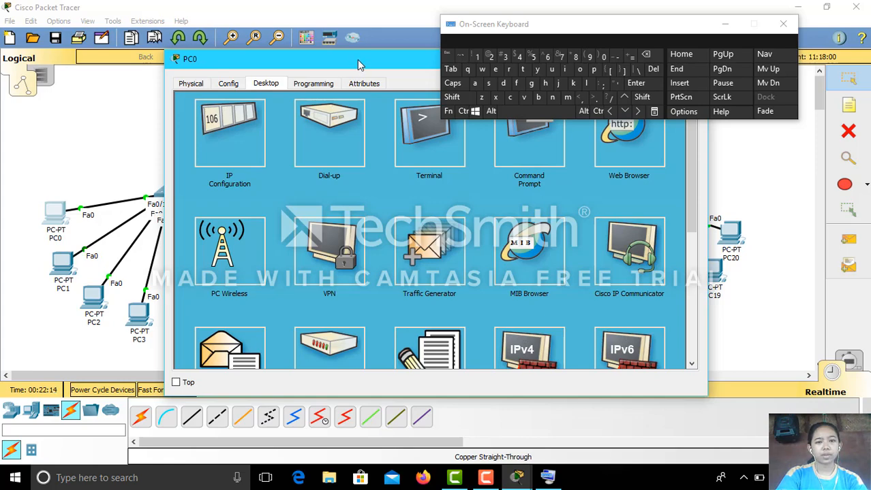
Close PC0 and open PC1's Command Prompt, moving the on-screen keyboard aside.
drag(357, 60, 263, 149)
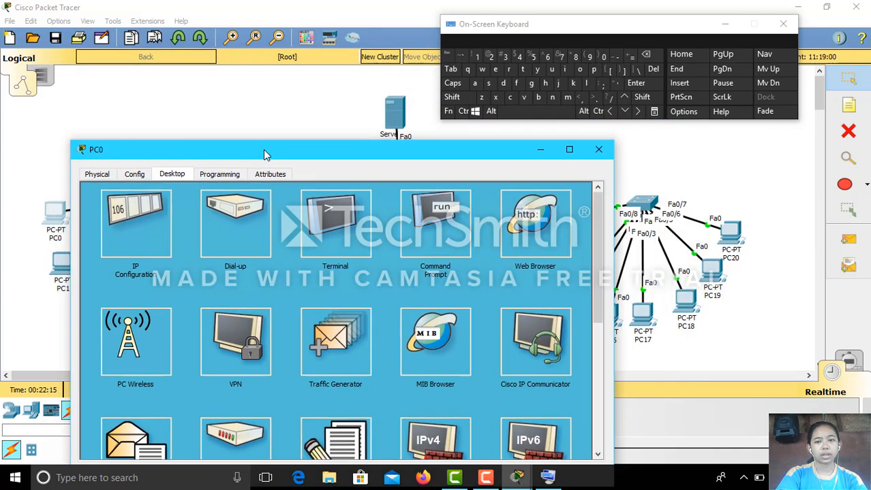
click(598, 150)
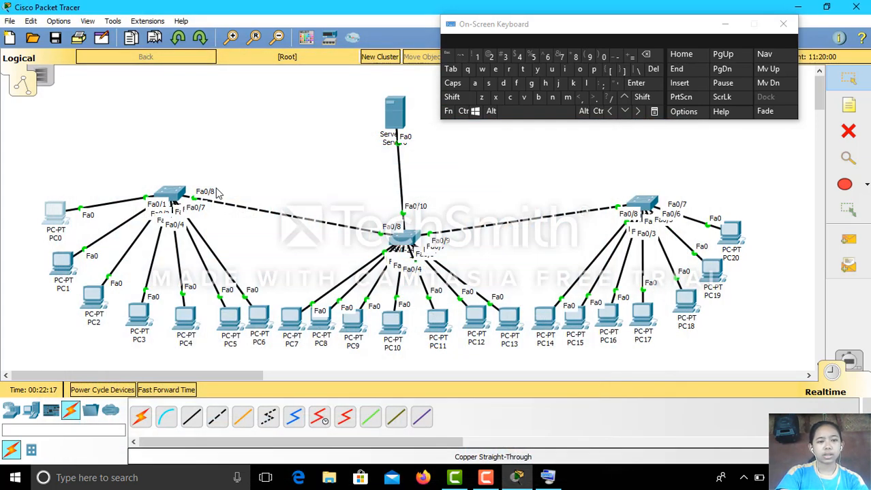
click(65, 267)
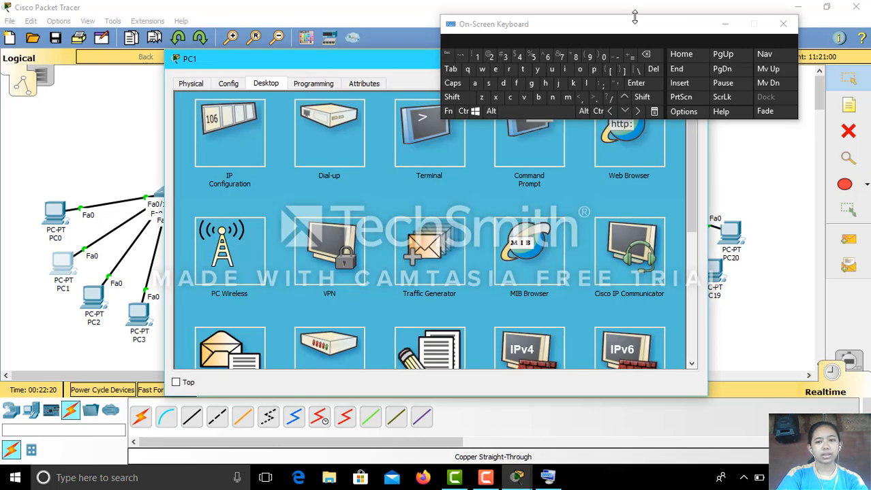
drag(647, 30, 688, 205)
click(493, 139)
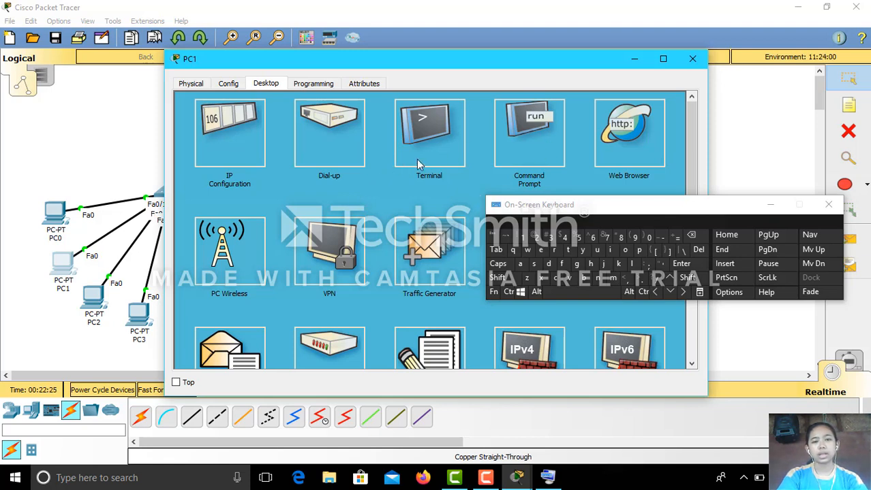
click(529, 143)
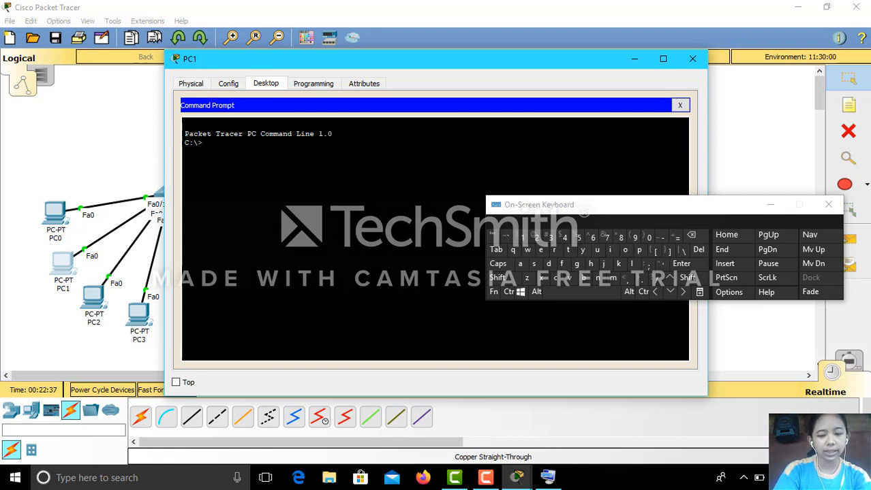
Ping 192.168.2.19 from PC1, getting four replies with 0% packet loss.
text(pin)
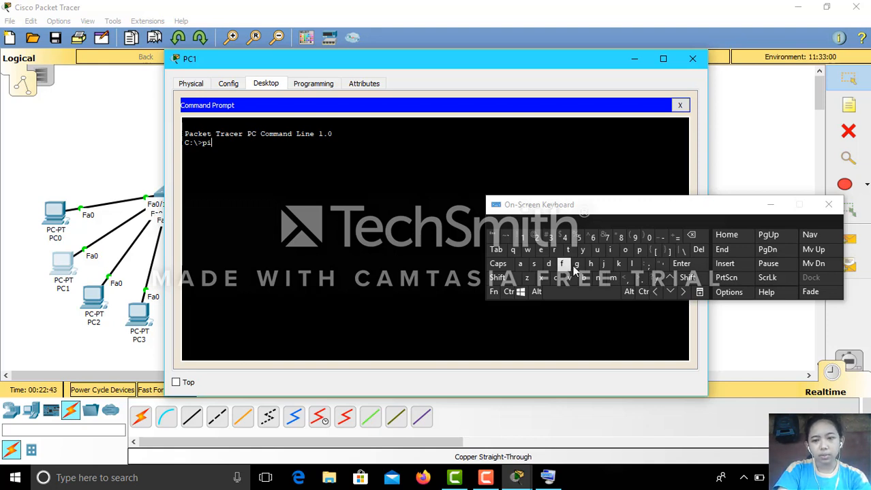
click(596, 278)
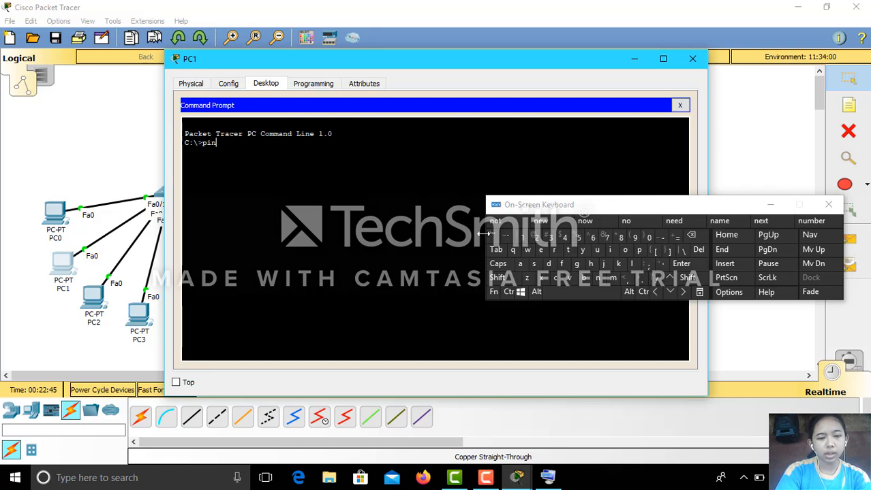
text(h)
text(g)
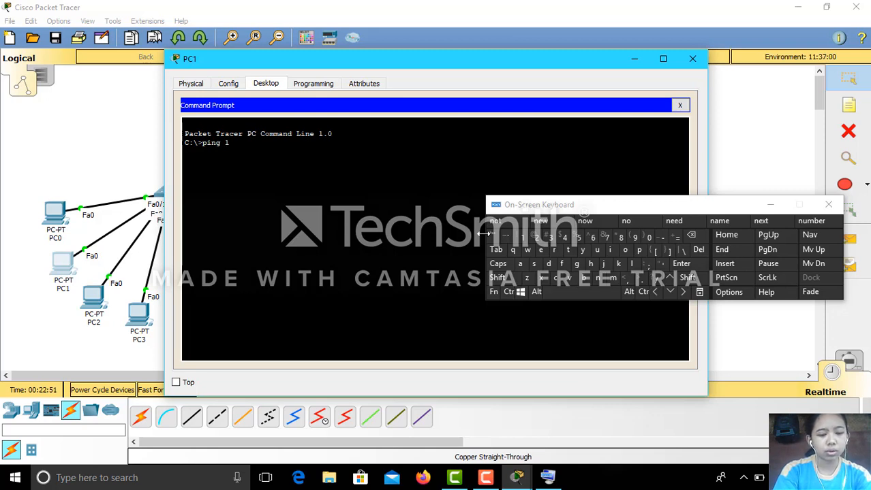
text( 1)
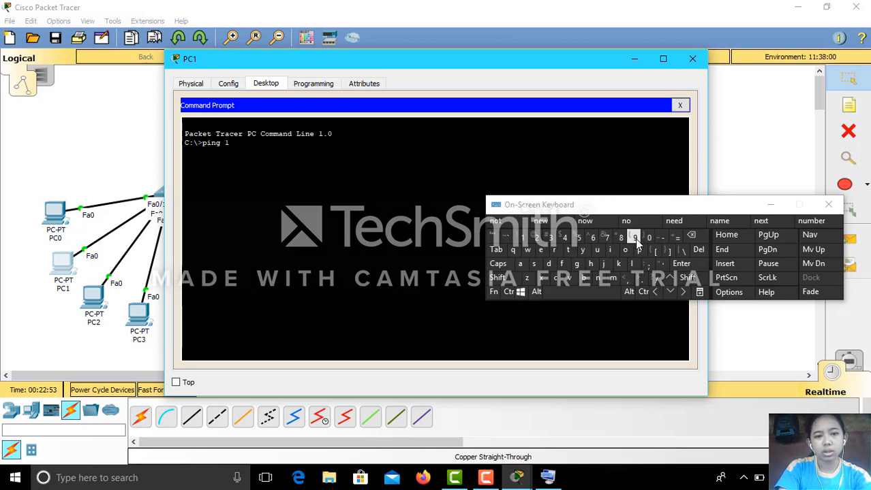
text(92.1)
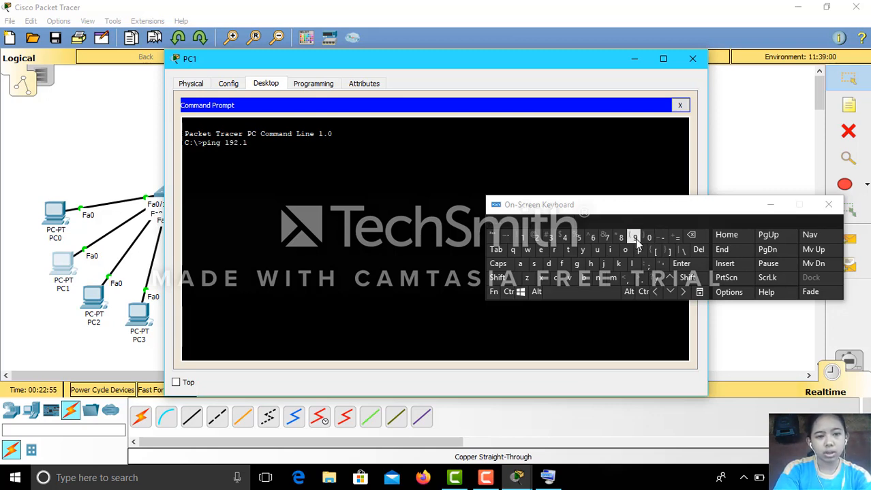
text(68.2)
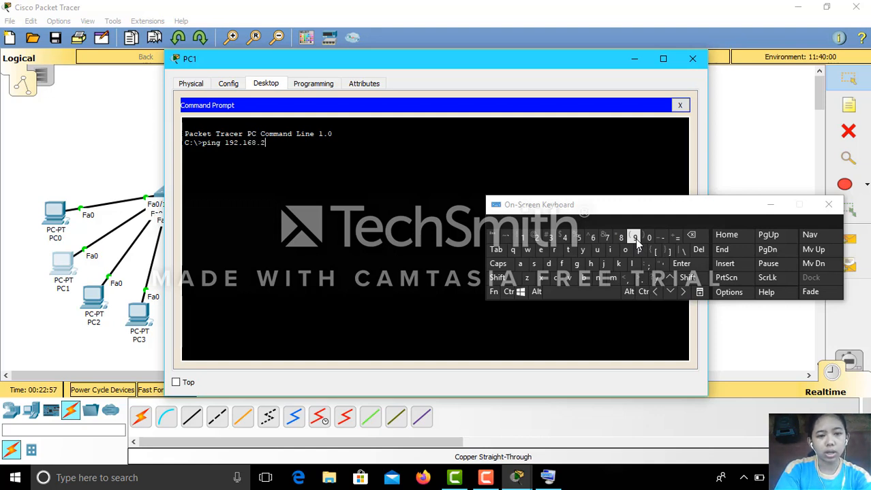
text(.)
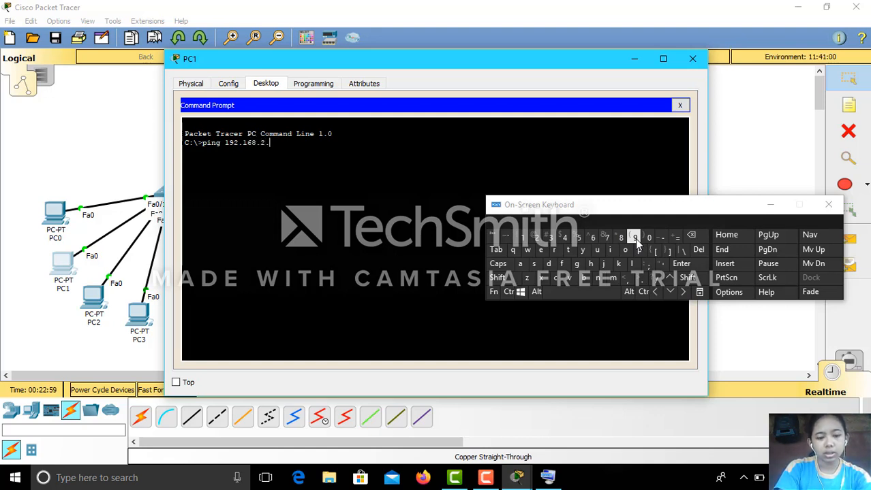
text(1)
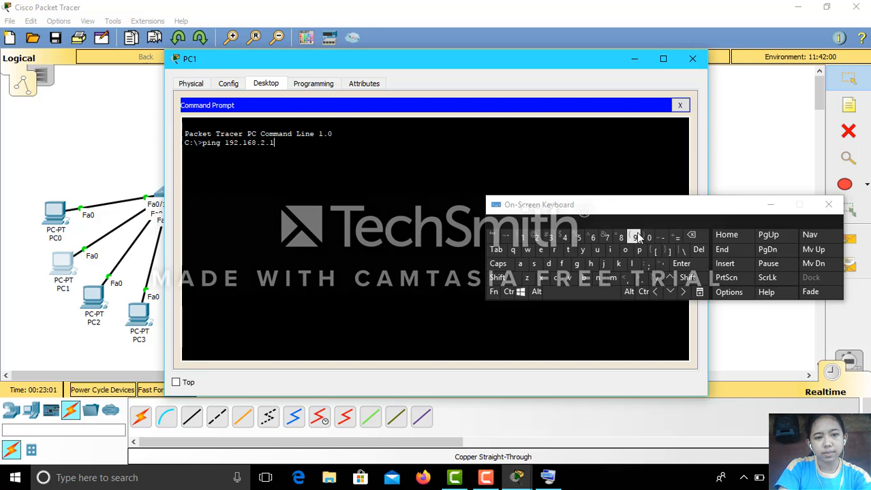
click(636, 235)
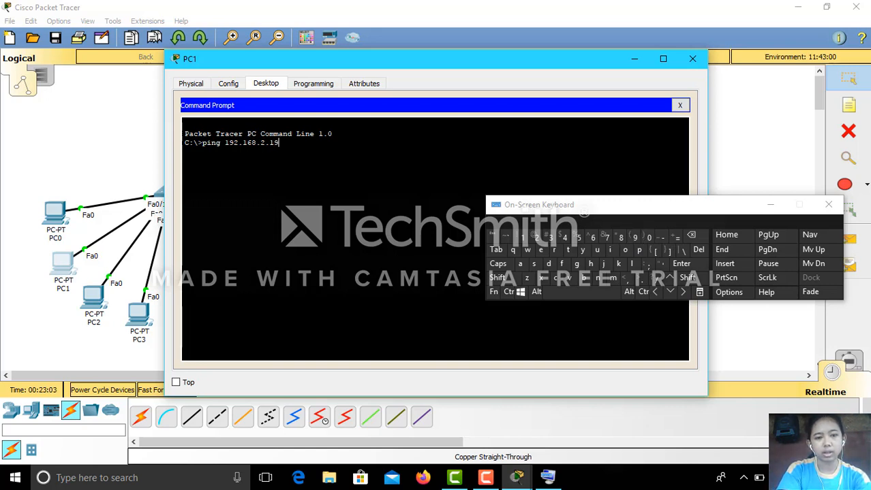
key(Return)
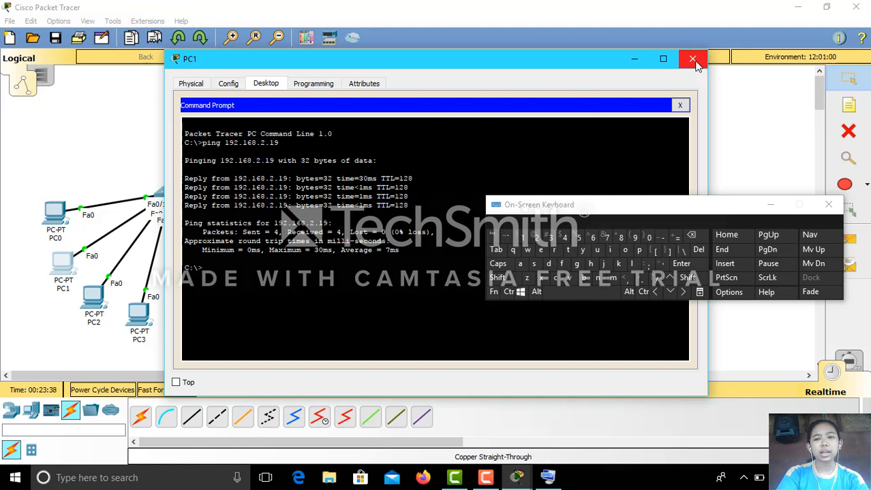
Close PC1 and the on-screen keyboard, then start saving the network via File > Save.
click(693, 61)
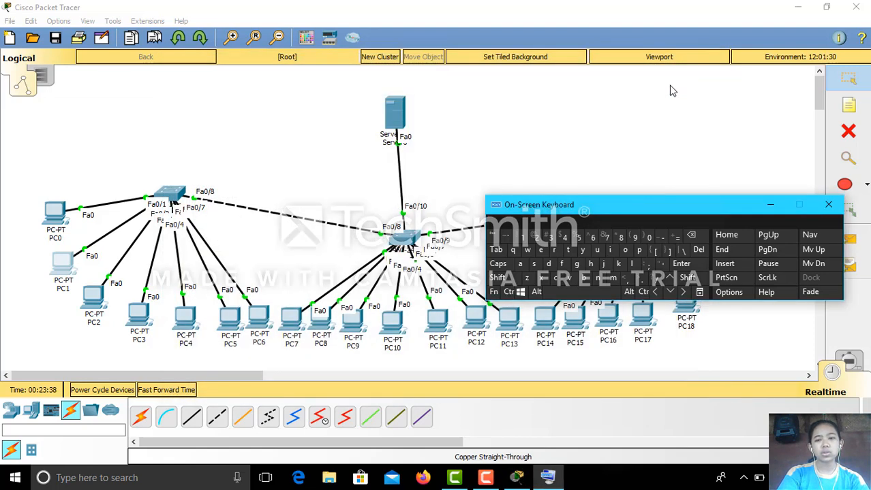
click(827, 205)
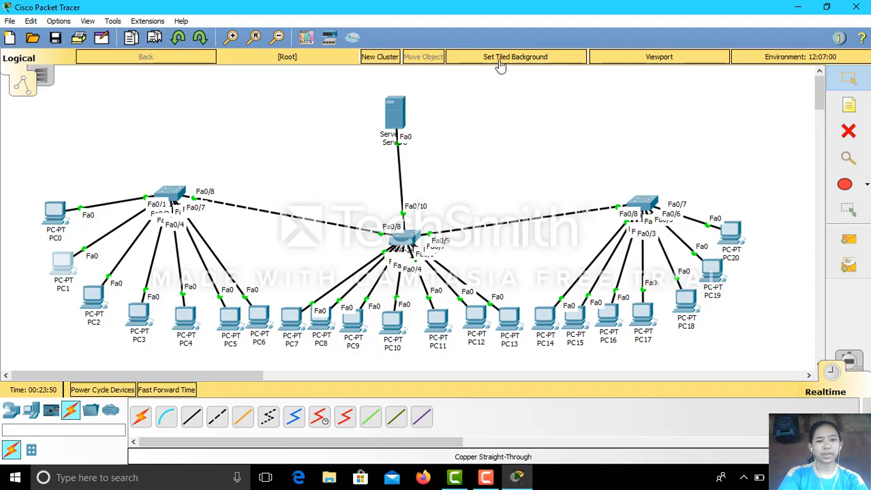
click(12, 21)
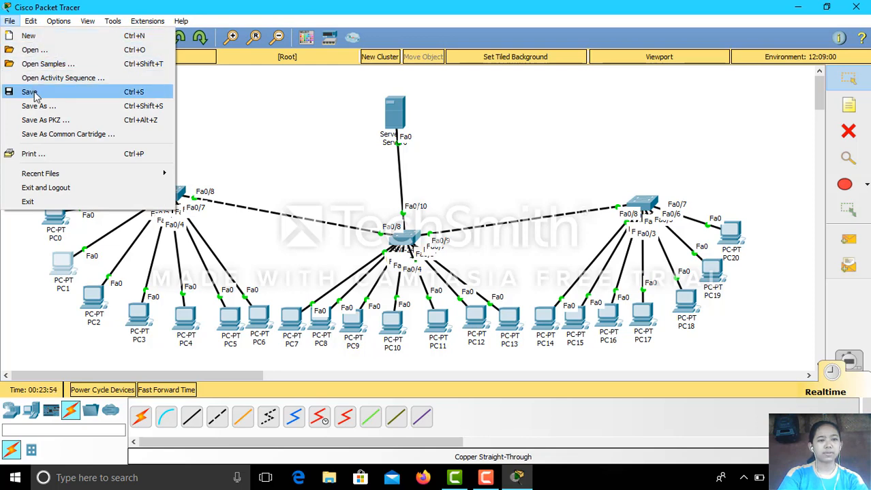
click(31, 93)
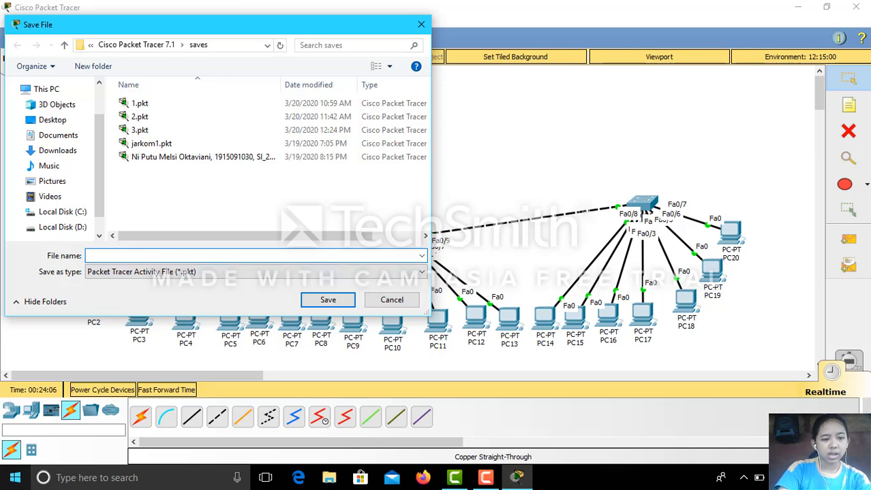
Launch the On-Screen Keyboard from the Windows Ease of Access folder in the Start menu.
click(15, 478)
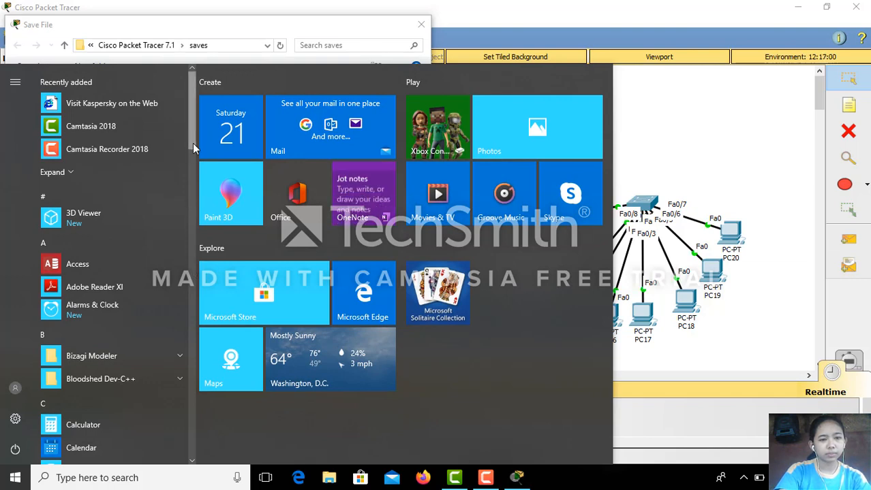
scroll(192, 182, down, 1)
drag(192, 182, 165, 408)
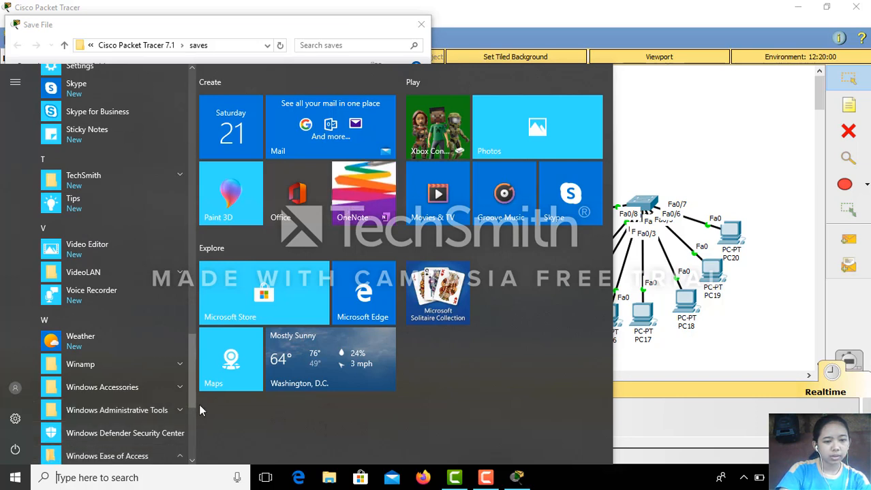
drag(196, 401, 198, 433)
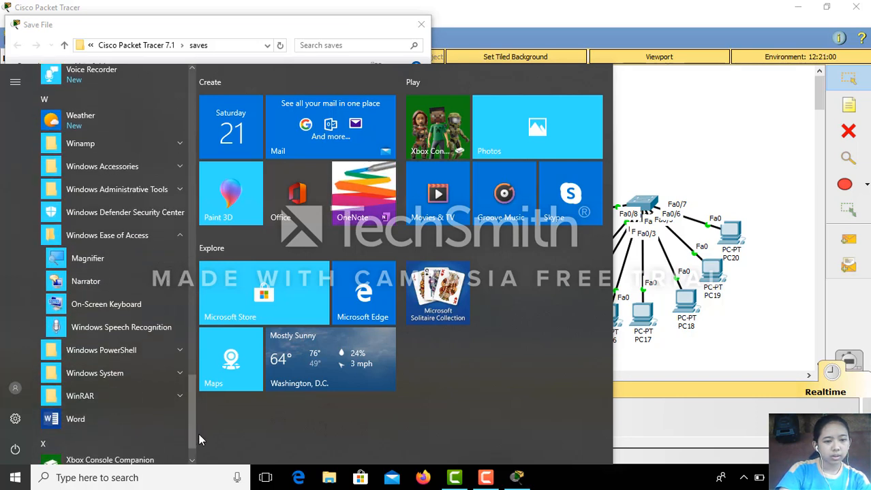
click(153, 308)
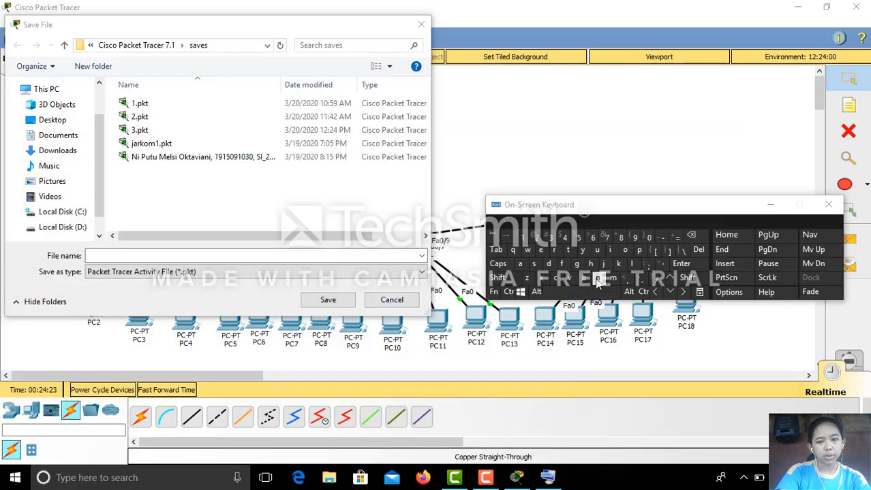
Spell the student's full name into the File name field using the On-Screen Keyboard.
click(598, 280)
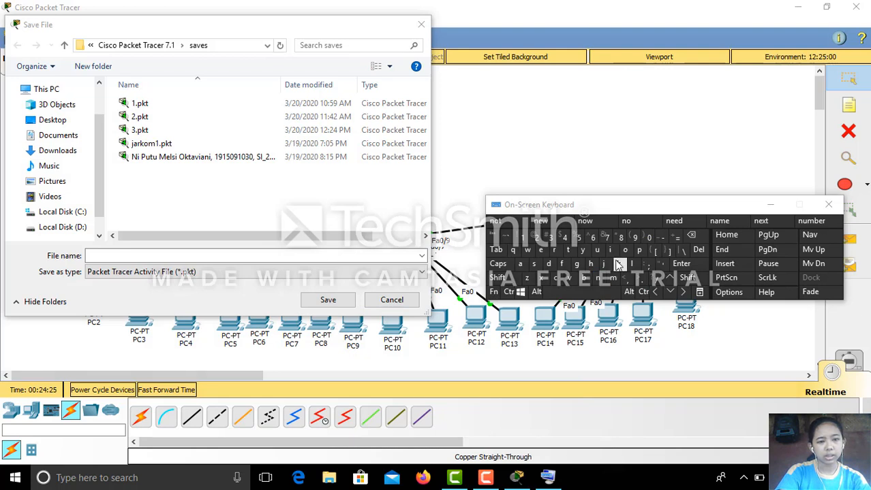
click(599, 279)
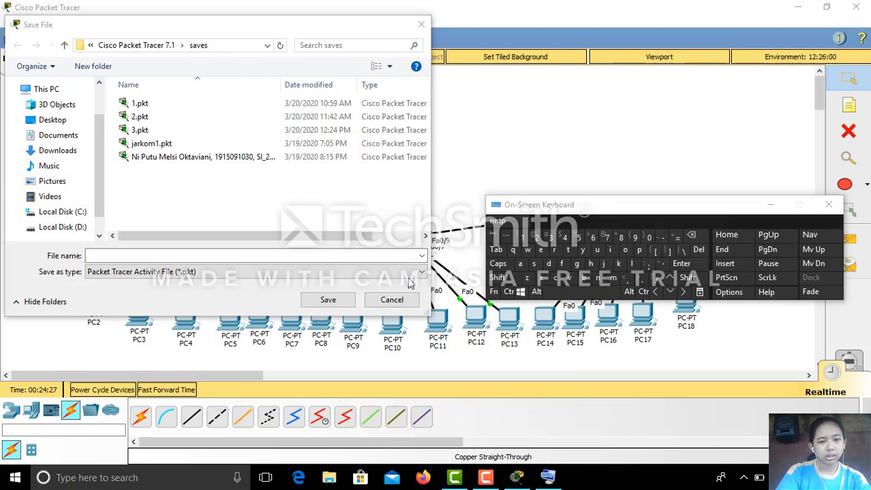
click(355, 257)
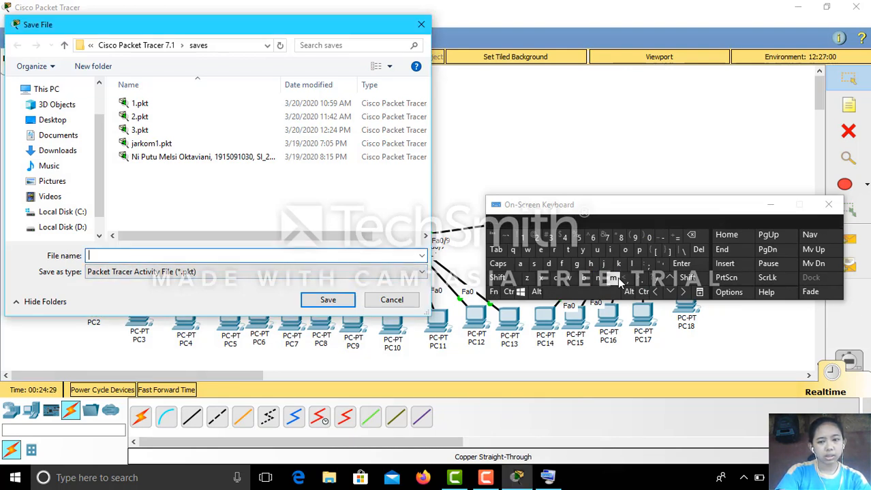
click(598, 278)
click(611, 249)
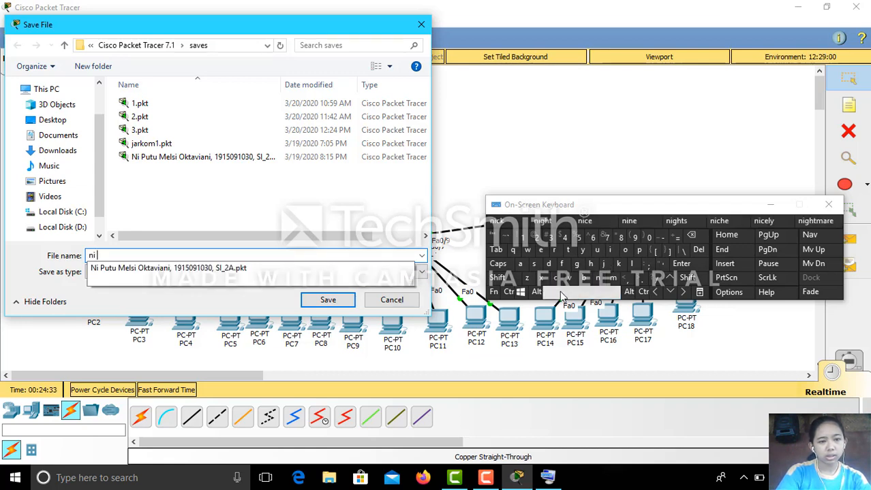
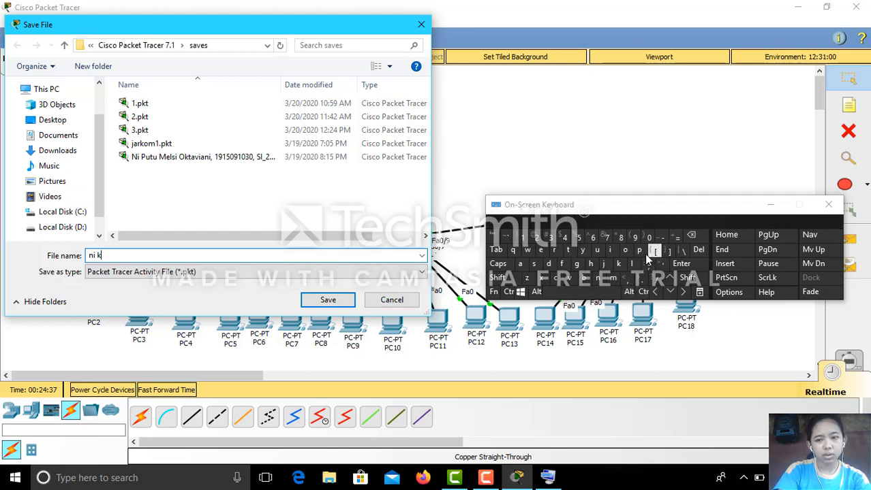
click(631, 252)
text(m)
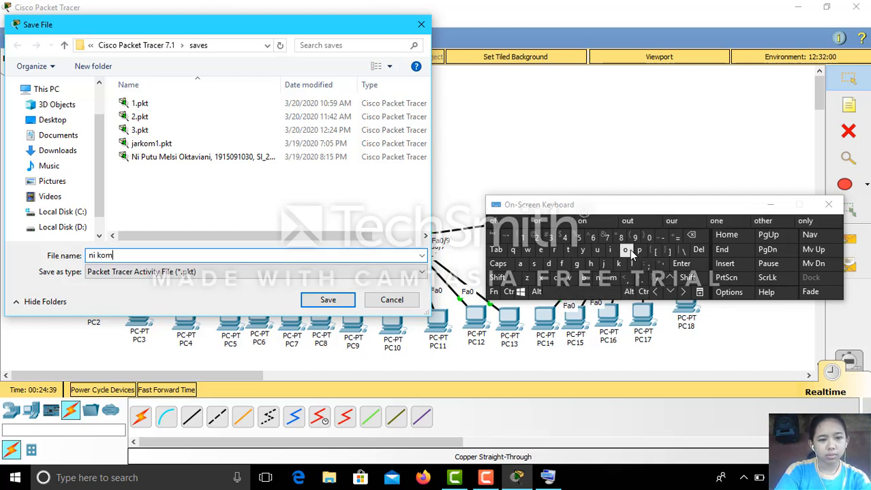
text(a)
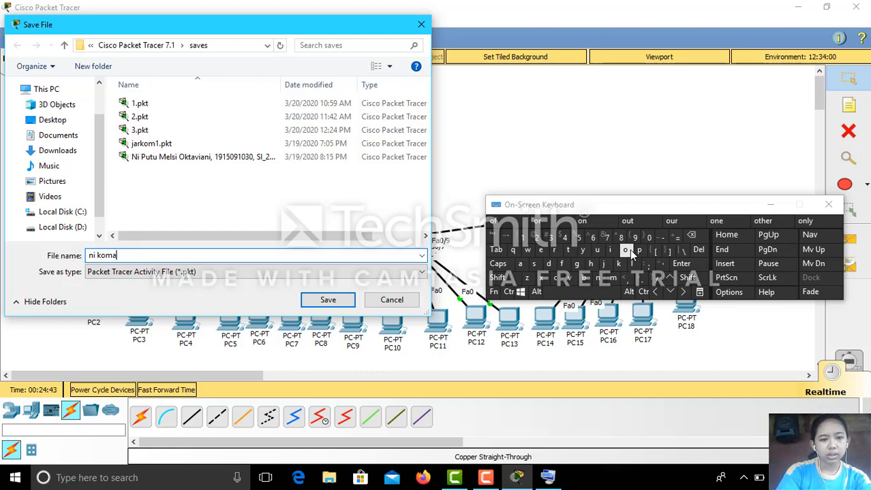
click(599, 279)
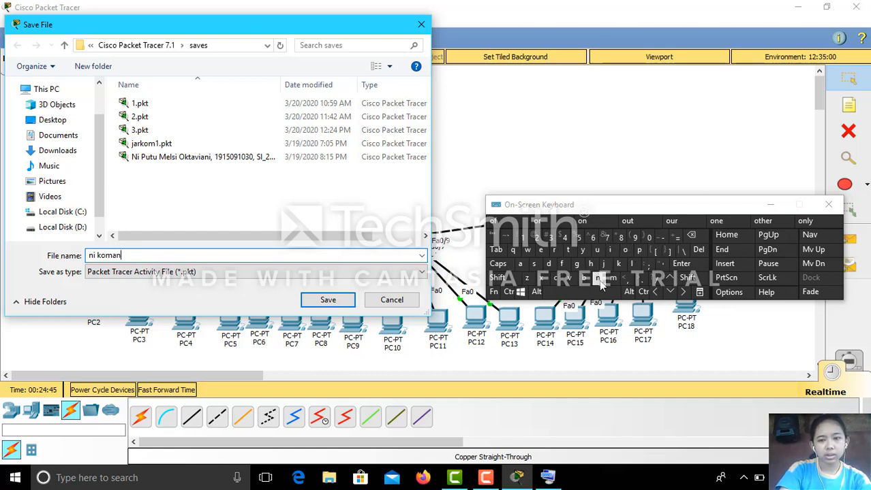
click(576, 265)
click(578, 294)
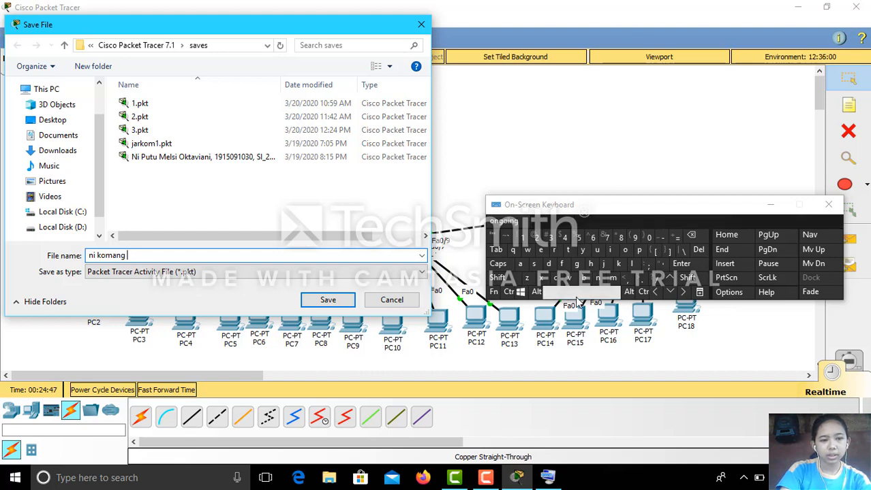
click(598, 278)
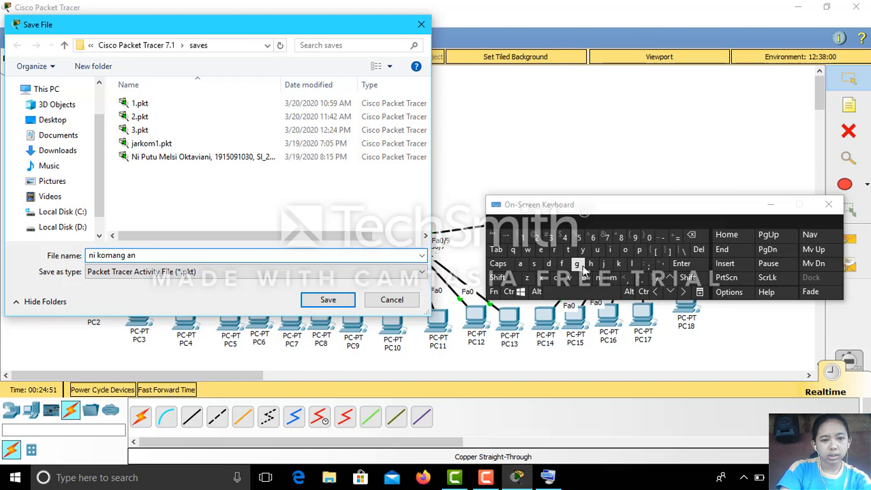
click(579, 265)
click(579, 265)
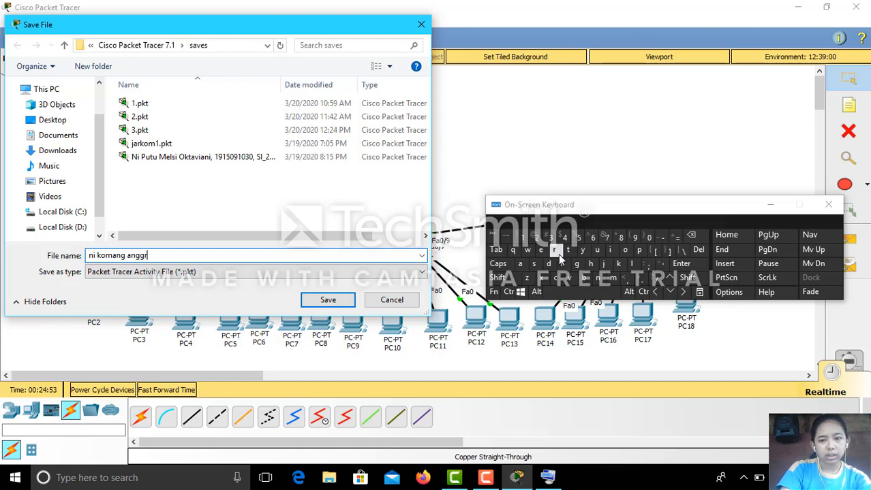
click(615, 256)
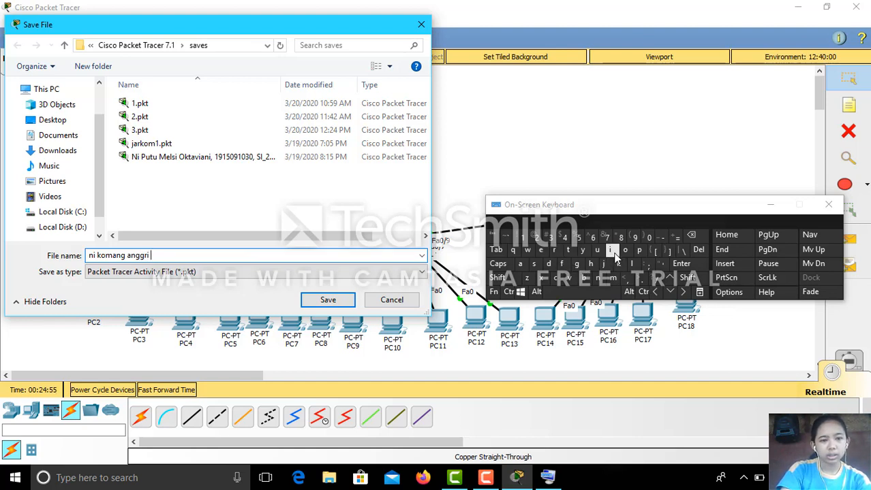
click(610, 294)
click(519, 265)
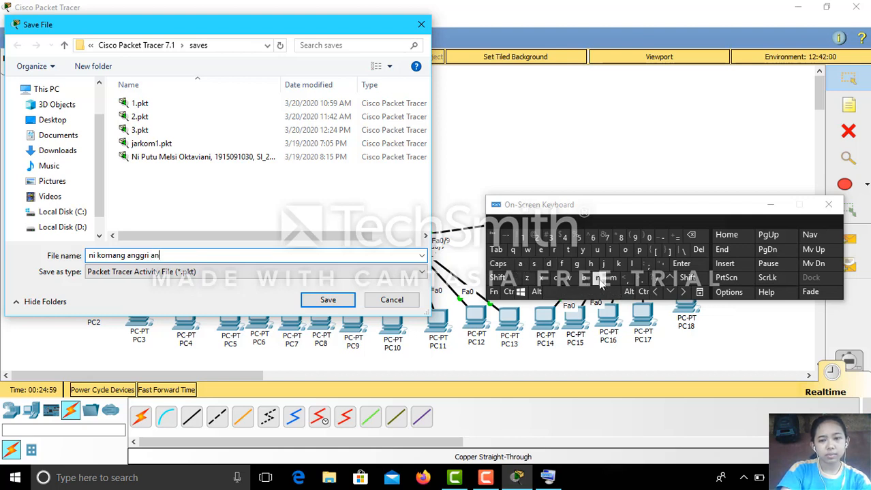
double_click(576, 264)
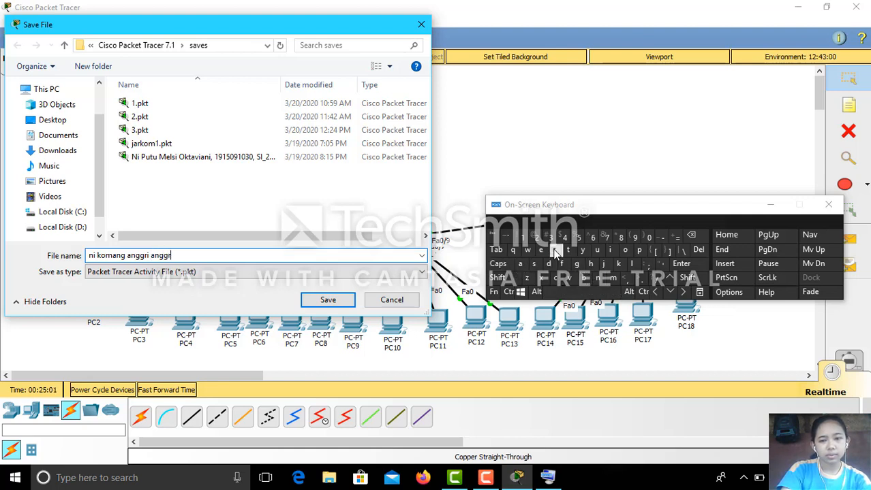
click(541, 250)
click(598, 278)
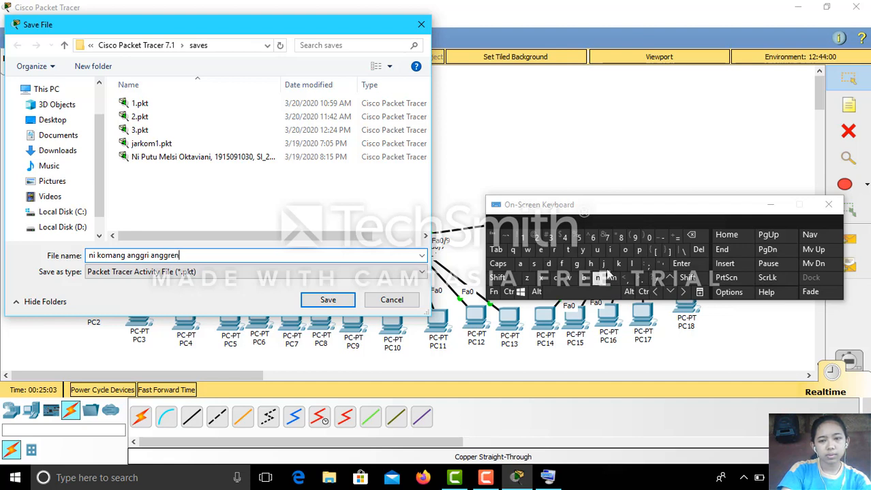
click(614, 251)
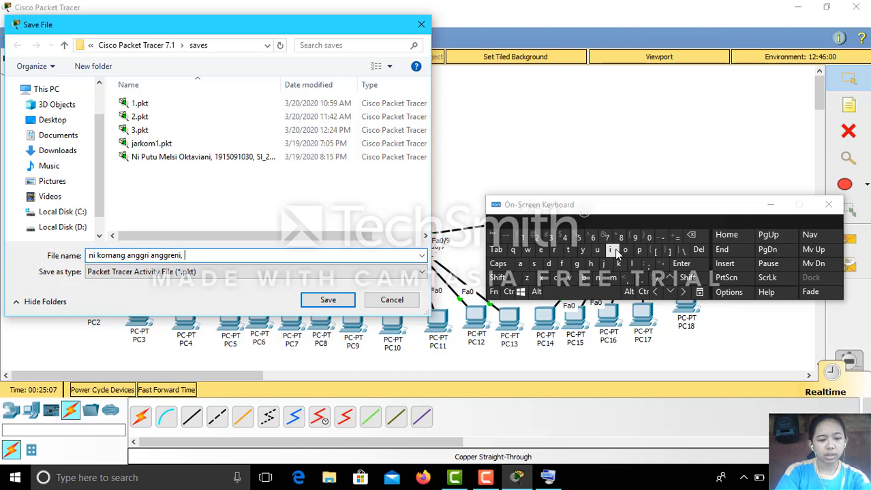
Append the student ID and class, save the .pkt file, and close the On-Screen Keyboard.
text(, 1)
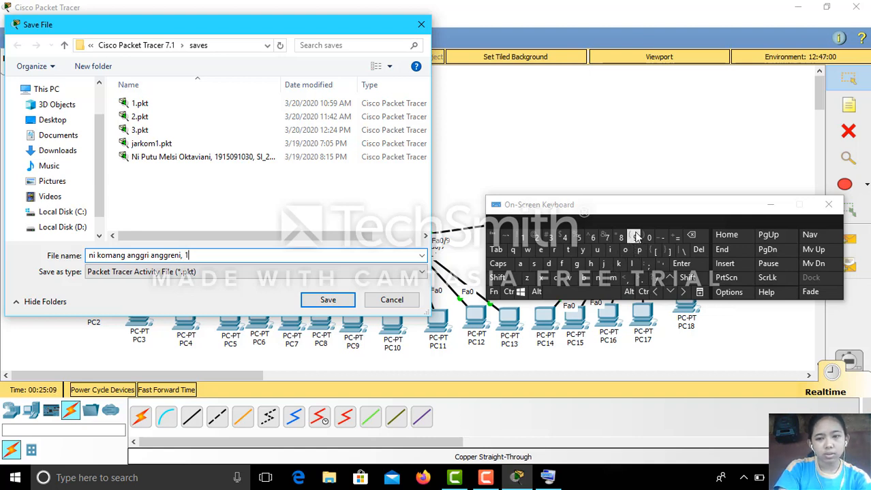
click(633, 237)
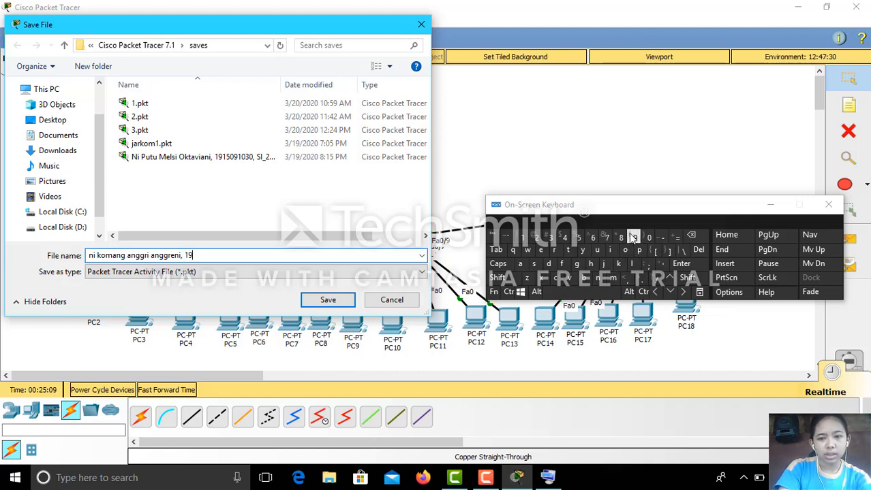
click(522, 237)
click(578, 238)
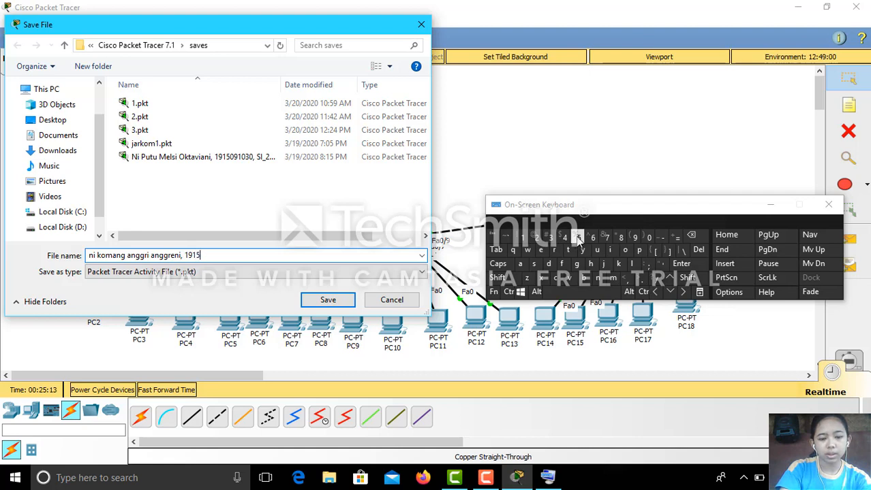
text(0)
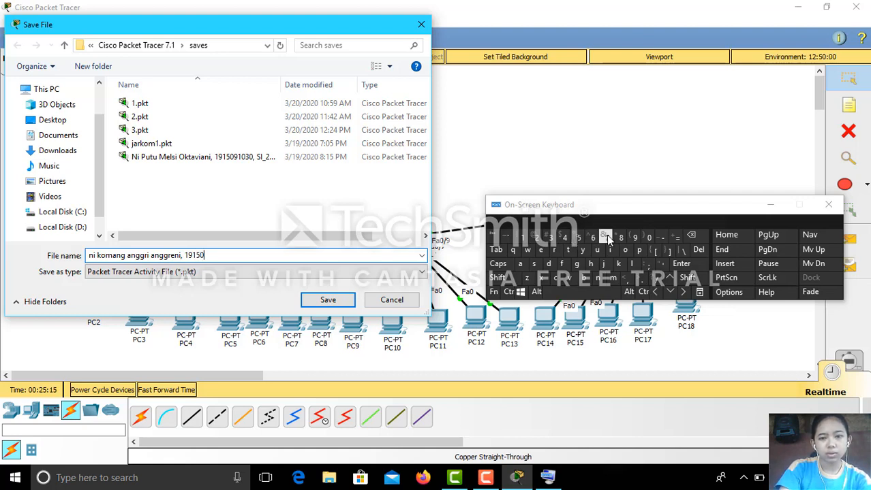
click(635, 238)
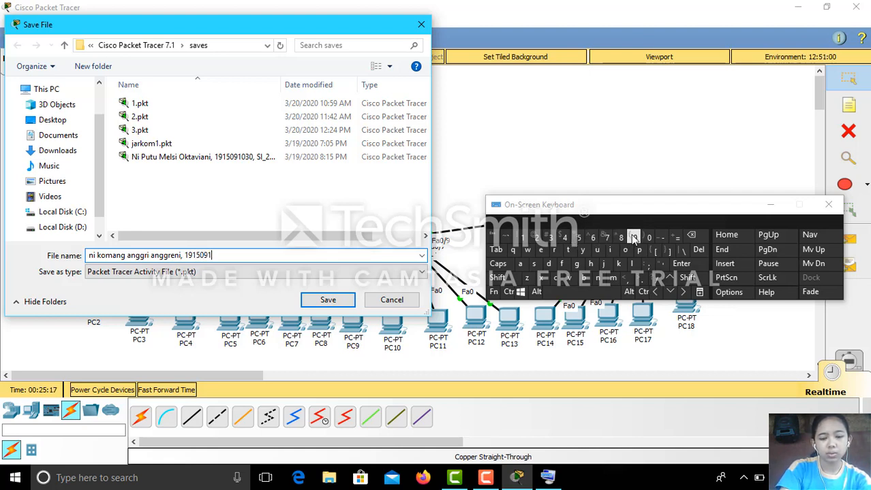
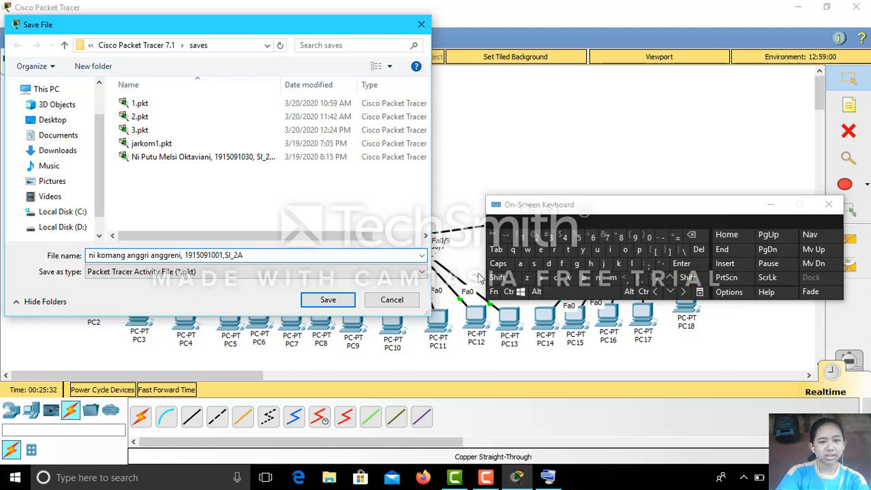
click(326, 300)
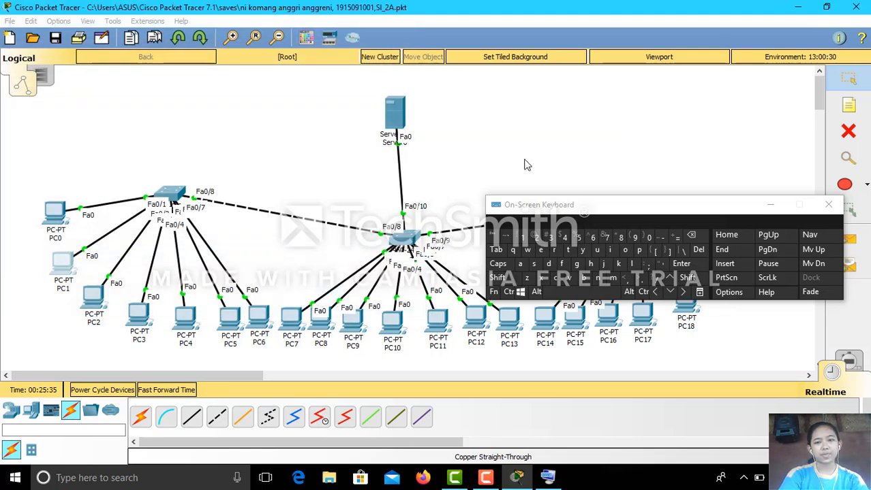
click(828, 204)
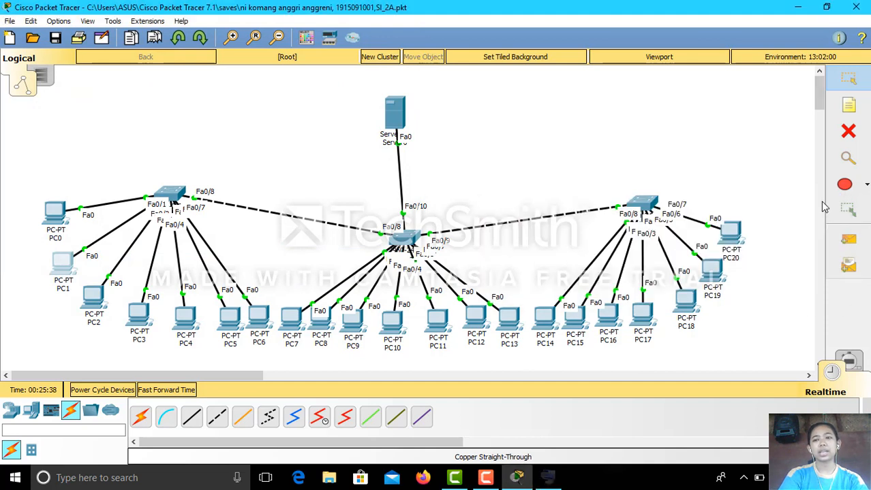